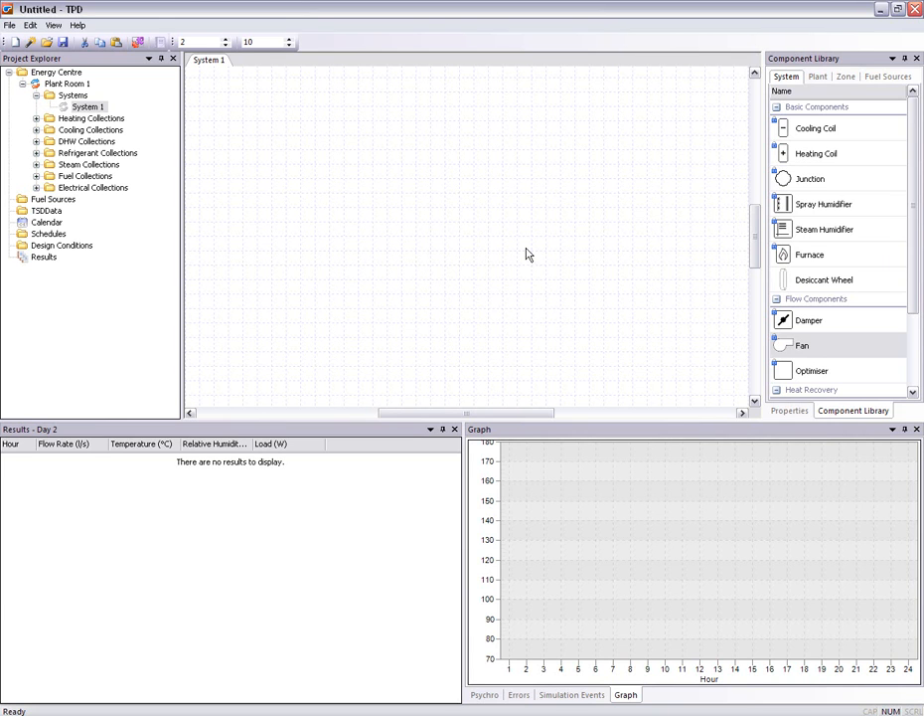
# Place a junction, exchanger, zone, fan, heating coil and cooling coil in one row on the System 1 schematic
pyautogui.moveTo(800, 183); pyautogui.dragTo(271, 193)
pyautogui.click(911, 330)
pyautogui.moveTo(814, 320); pyautogui.dragTo(330, 232)
pyautogui.moveTo(822, 370); pyautogui.dragTo(661, 193)
pyautogui.click(913, 152)
pyautogui.moveTo(803, 344); pyautogui.dragTo(489, 194)
pyautogui.moveTo(833, 154); pyautogui.dragTo(389, 200)
pyautogui.moveTo(807, 130); pyautogui.dragTo(424, 187)
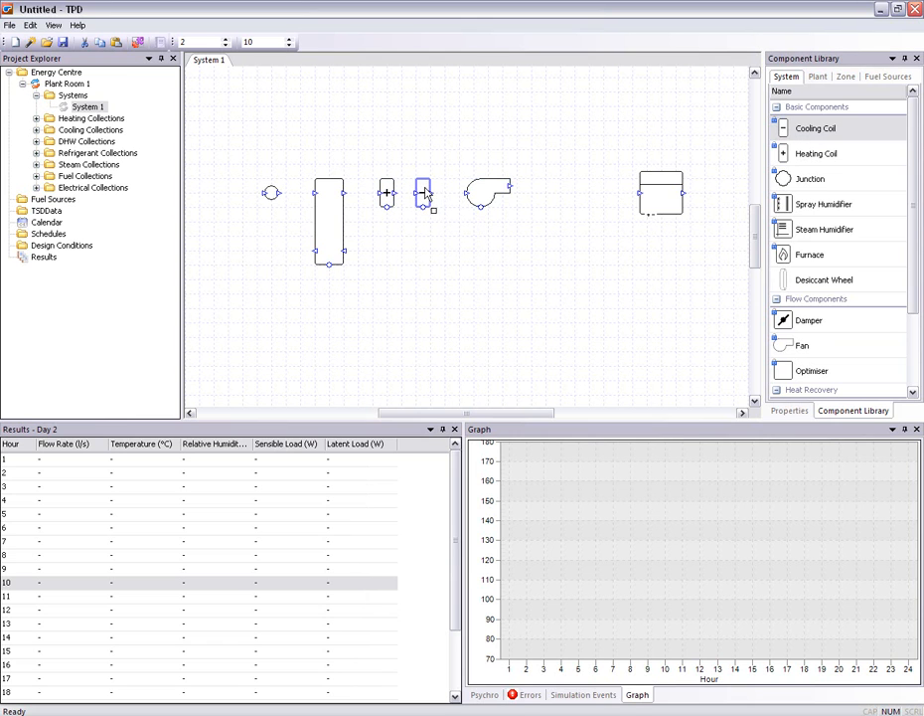
# Connect the supply duct from the junction through exchanger, heating coil, cooling coil and fan to the zone, aligning the zone with the fan outlet
pyautogui.moveTo(270, 192); pyautogui.dragTo(466, 191)
pyautogui.click(344, 195)
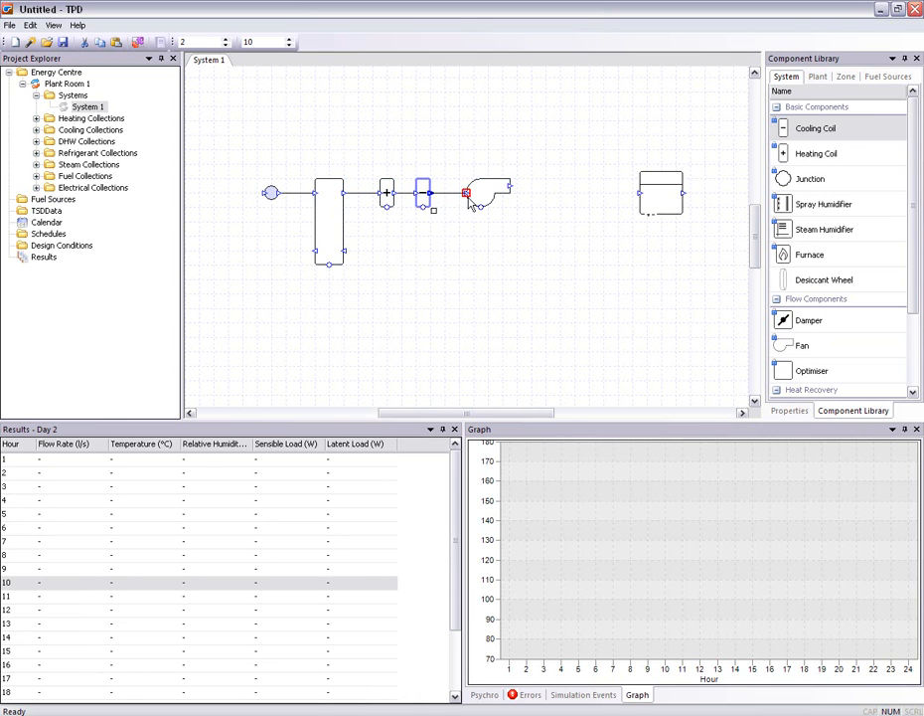
pyautogui.moveTo(667, 206); pyautogui.dragTo(609, 199)
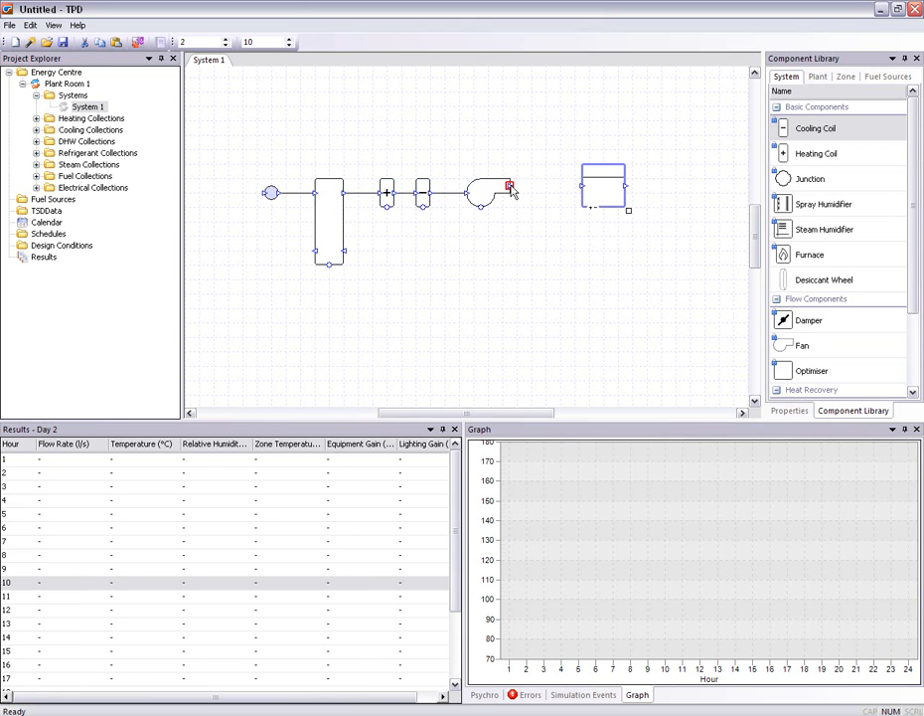
pyautogui.moveTo(509, 186); pyautogui.dragTo(583, 186)
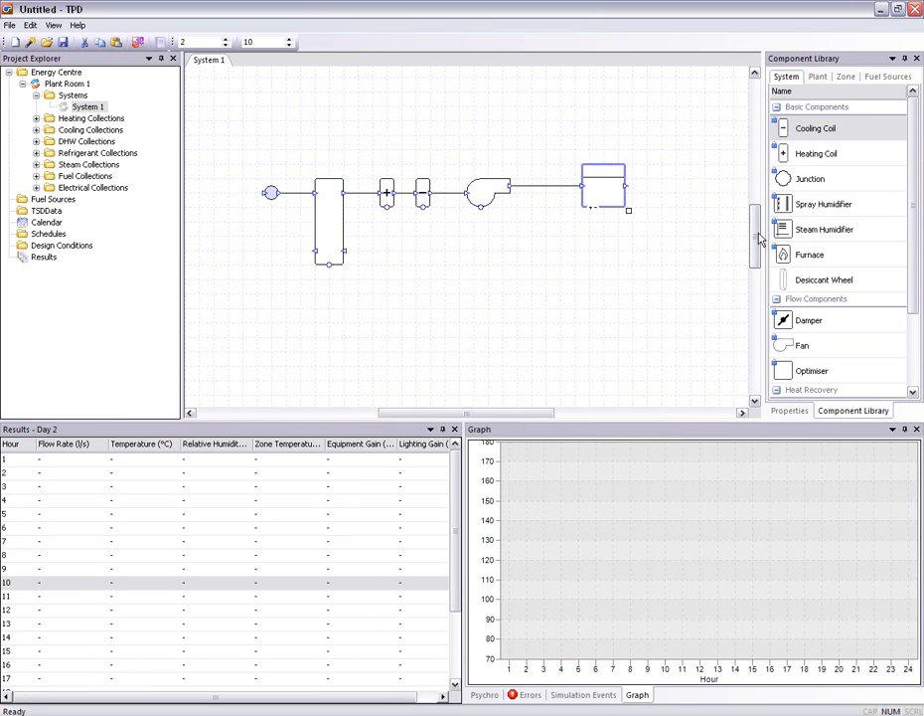
# Add a reversed return fan and an exhaust junction below the supply line and connect both to the exchanger's lower ports
pyautogui.moveTo(795, 346); pyautogui.dragTo(447, 282)
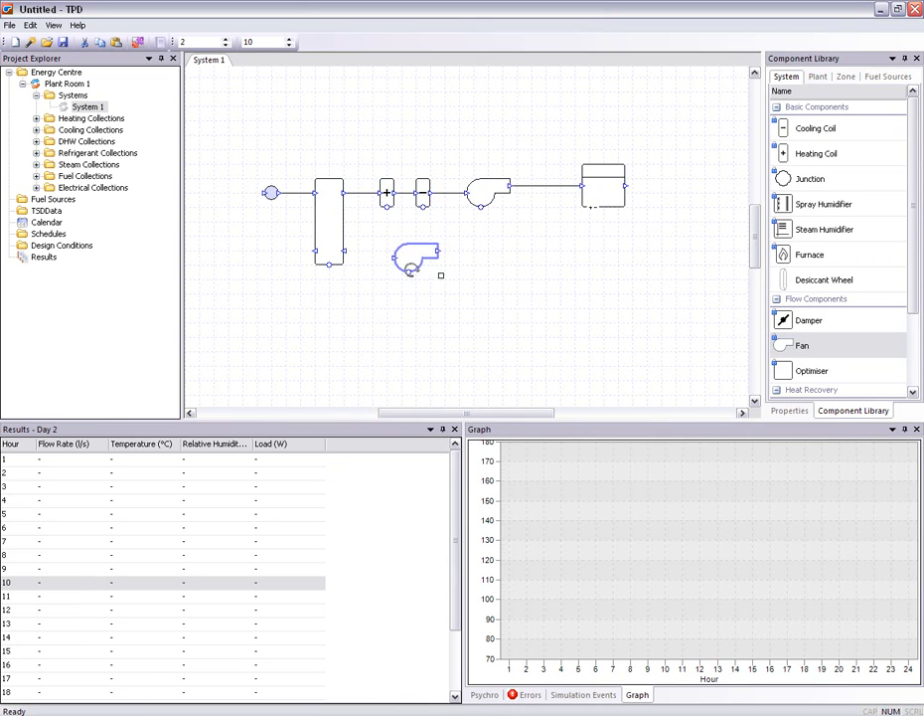
pyautogui.moveTo(810, 179)
pyautogui.mouseDown()
pyautogui.moveTo(696, 173)
pyautogui.moveTo(253, 266)
pyautogui.moveTo(283, 259)
pyautogui.mouseUp()
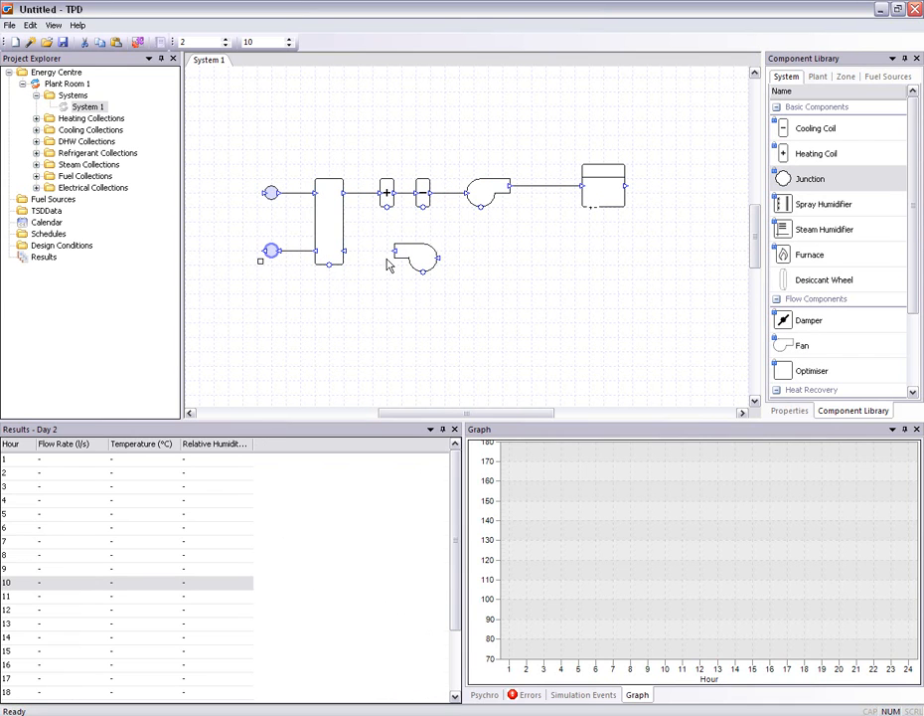
pyautogui.moveTo(393, 250); pyautogui.dragTo(344, 250)
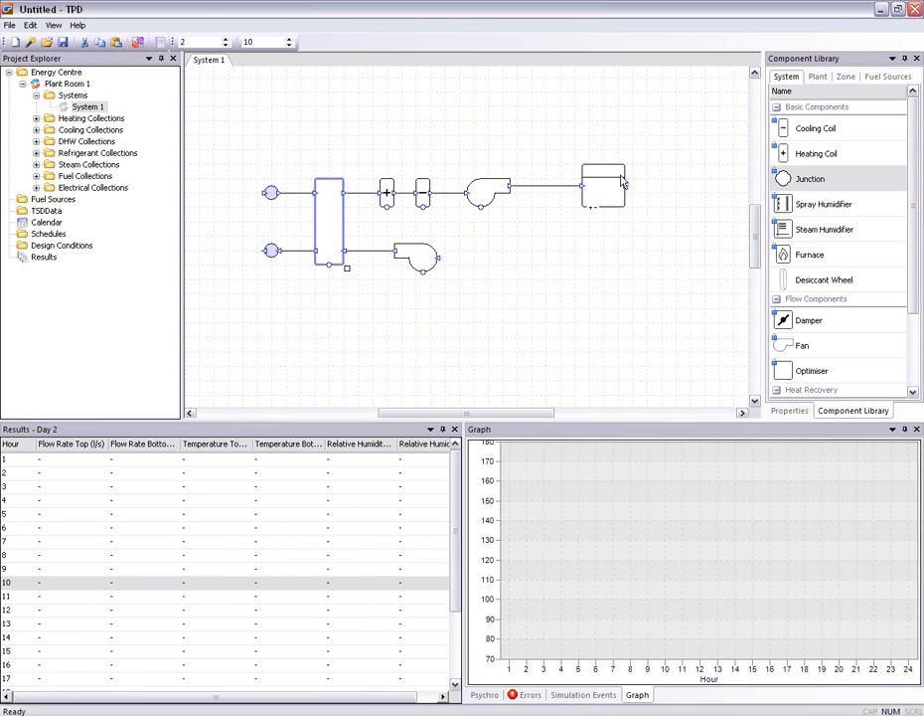
# Route the return duct from the zone outlet to the return fan and move that fan directly beneath the supply fan
pyautogui.moveTo(625, 186); pyautogui.dragTo(660, 257)
pyautogui.moveTo(642, 210); pyautogui.dragTo(665, 191)
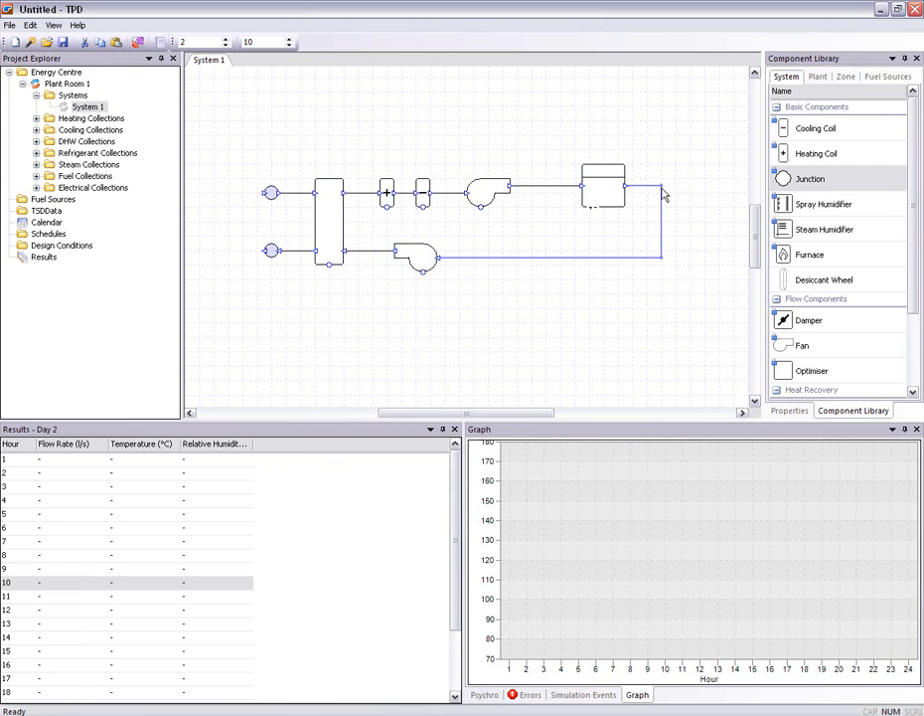
pyautogui.click(462, 129)
pyautogui.click(487, 194)
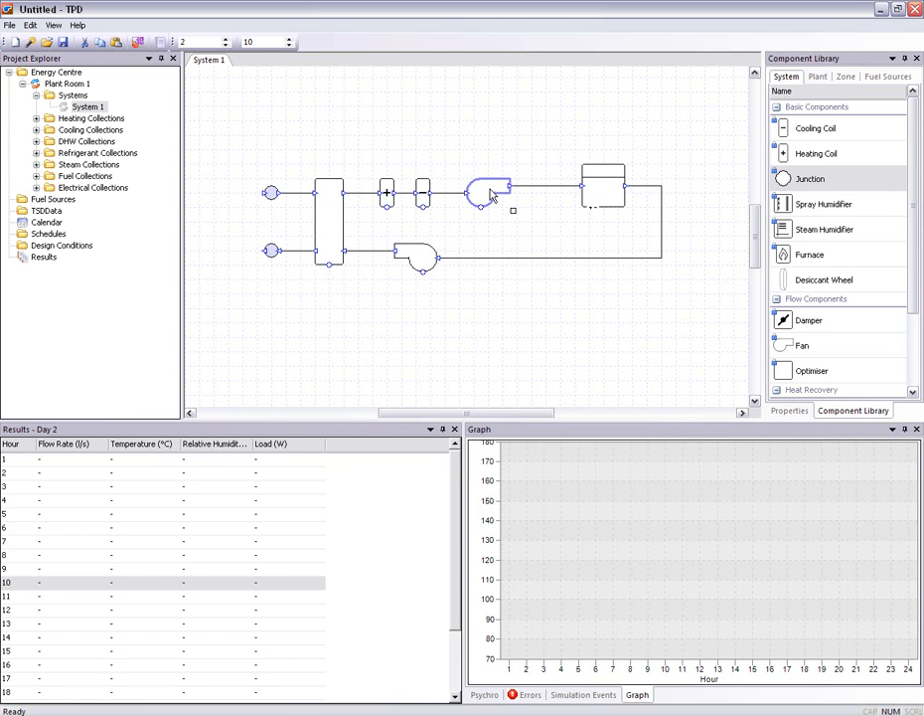
pyautogui.click(387, 194)
pyautogui.moveTo(408, 255); pyautogui.dragTo(479, 265)
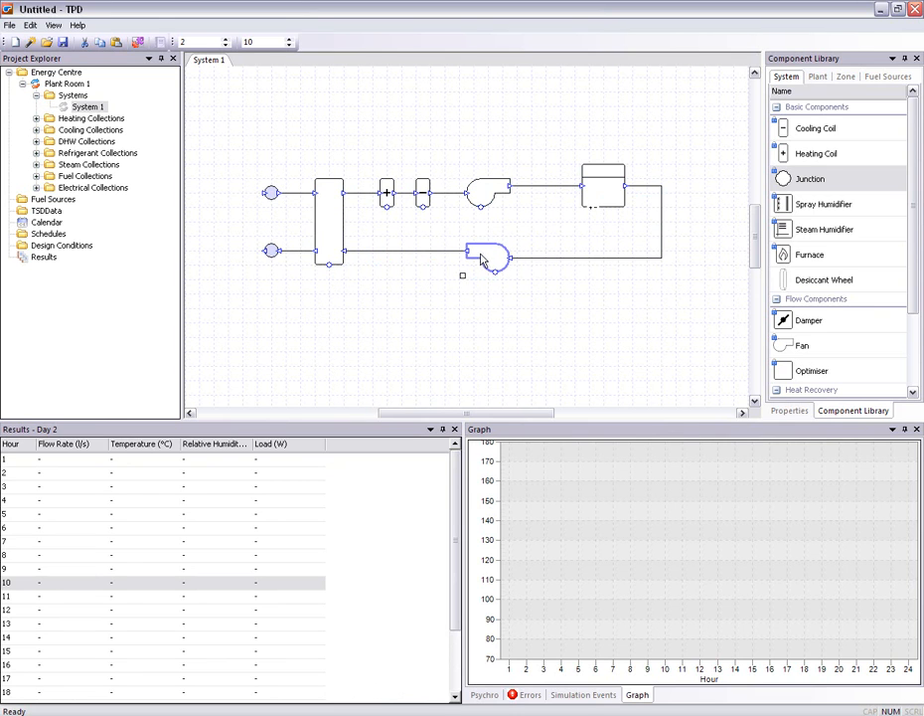
# Add a FanCoilUnit component to the zone
pyautogui.click(331, 225)
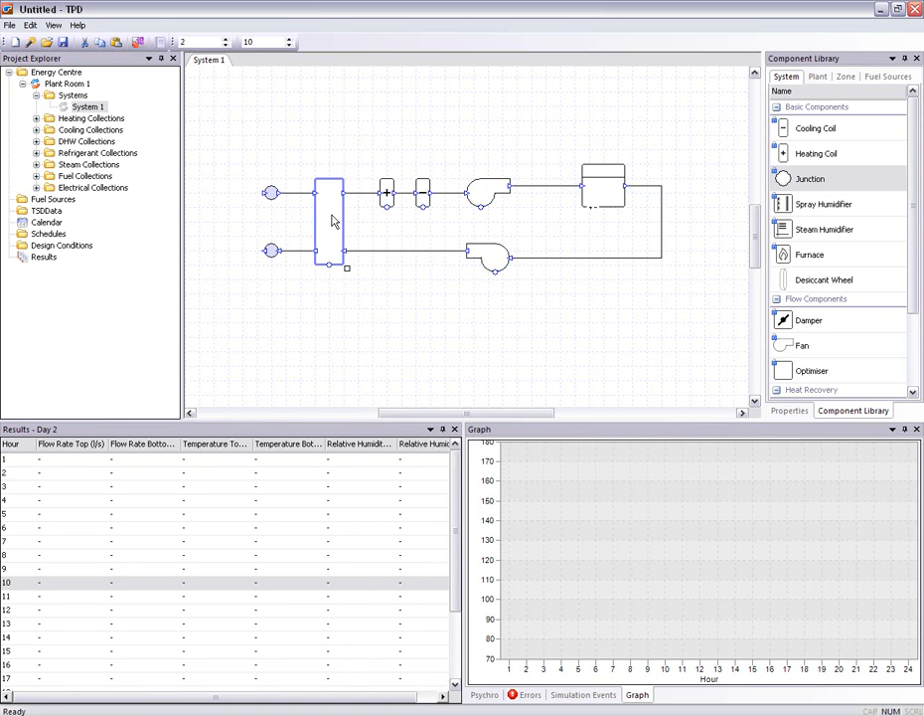
pyautogui.click(846, 76)
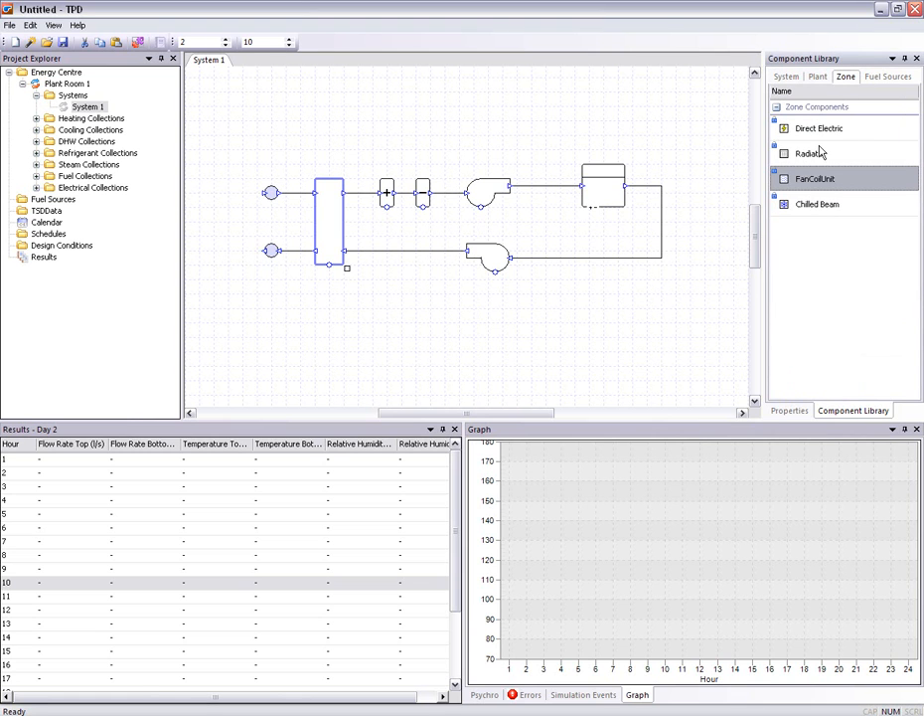
pyautogui.moveTo(817, 186); pyautogui.dragTo(607, 196)
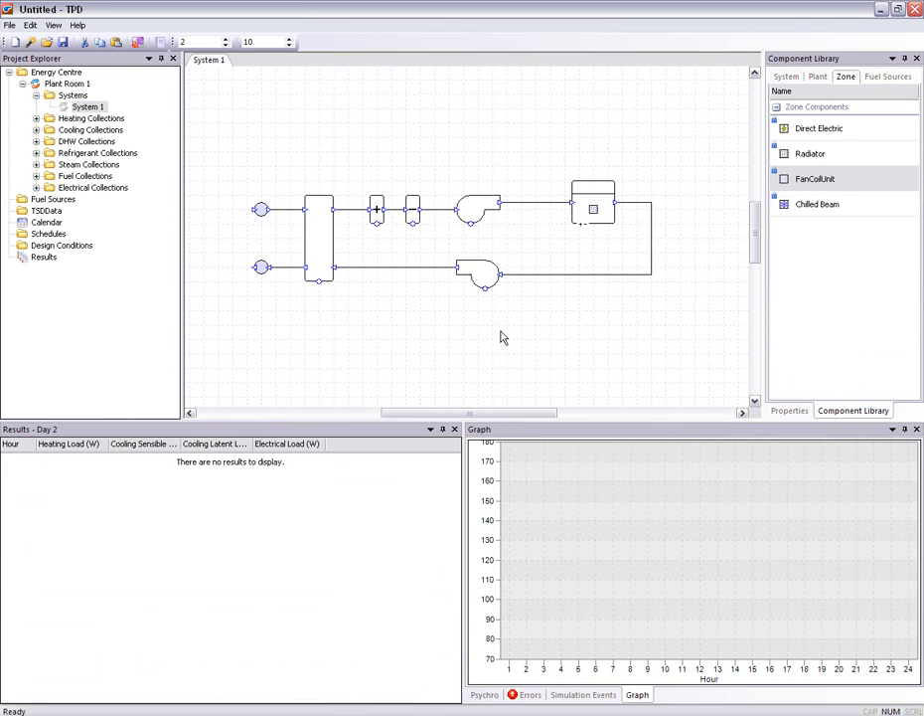
# Set the exchanger's sensible efficiency to 0.7
pyautogui.doubleClick(321, 243)
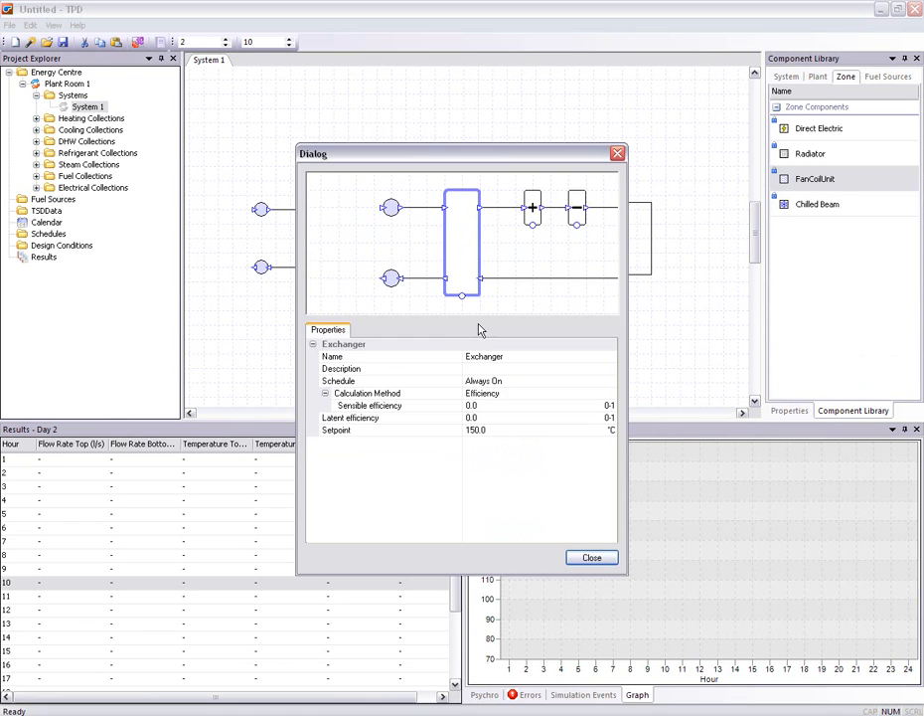
pyautogui.click(486, 405)
pyautogui.write('0.7')
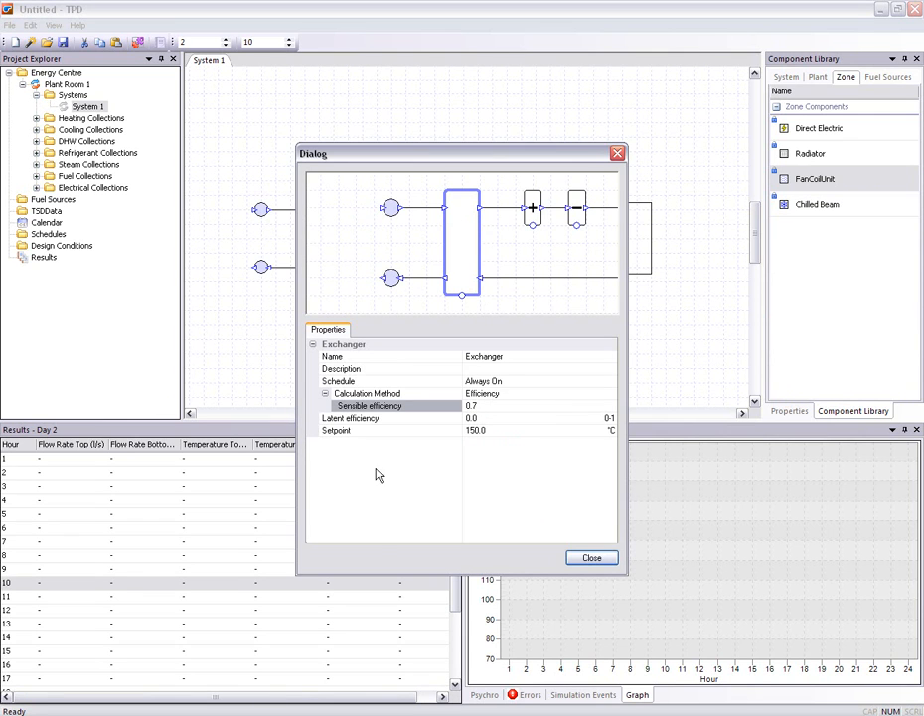
pyautogui.click(525, 524)
pyautogui.click(589, 556)
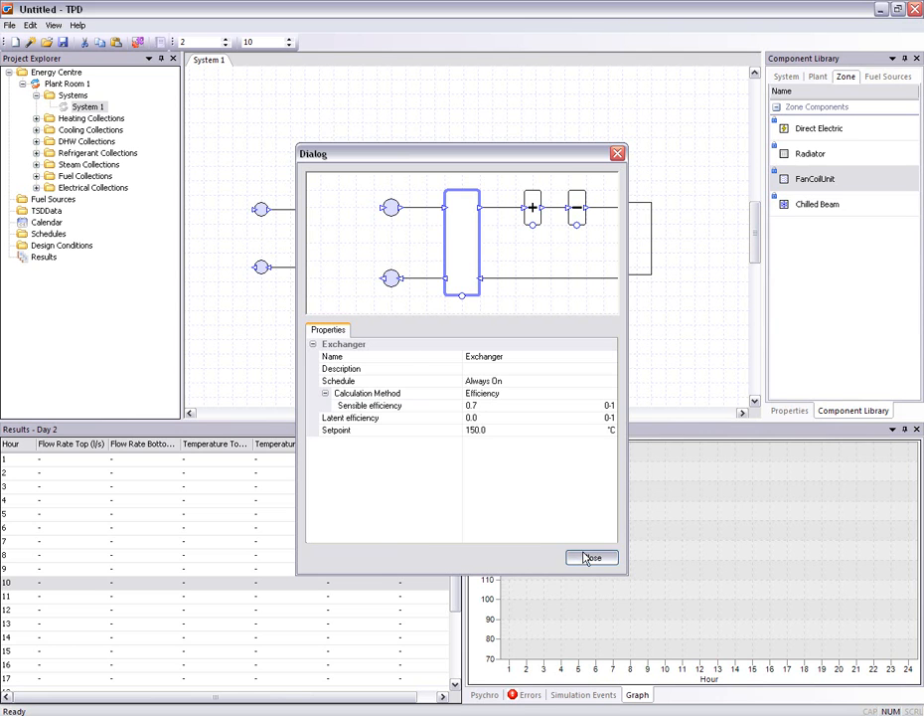
pyautogui.click(387, 144)
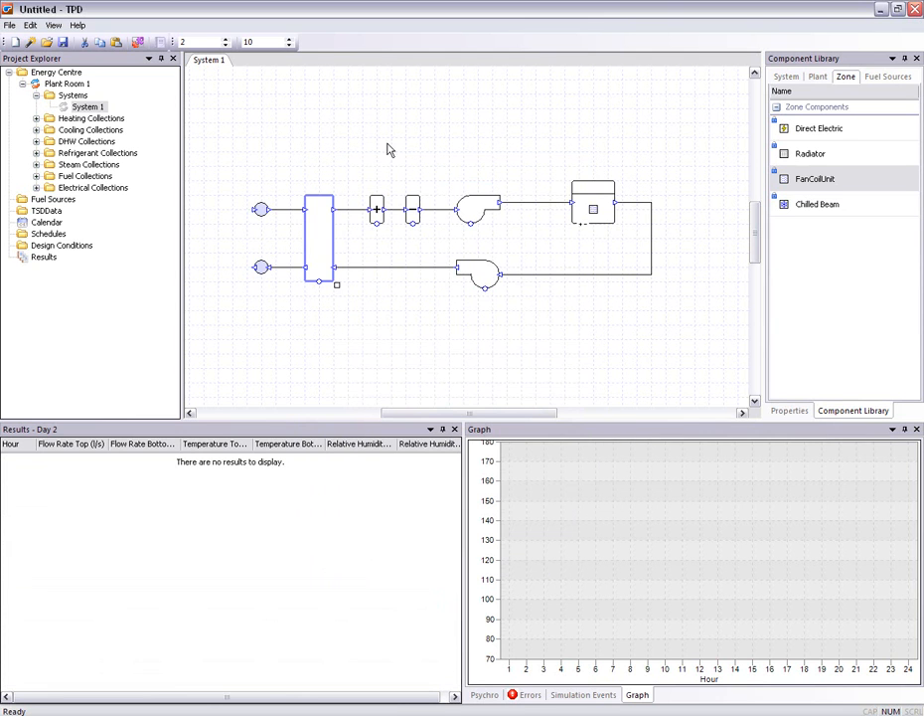
# Add a controller to the heating coil, sensing the supply duct between the fan and the zone
pyautogui.click(377, 208)
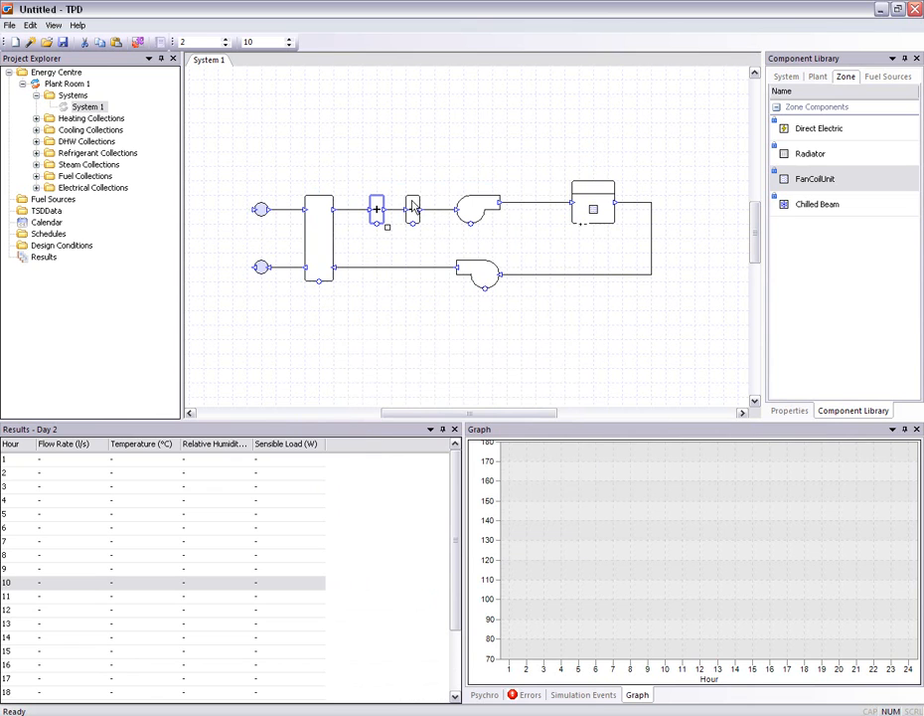
pyautogui.click(412, 208)
pyautogui.click(425, 289)
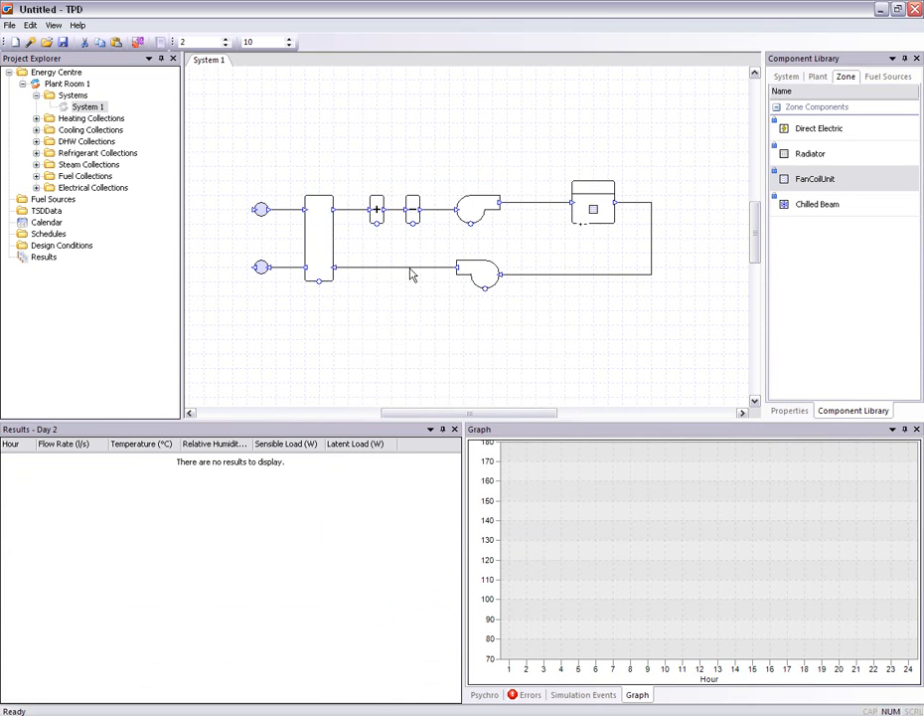
pyautogui.click(376, 226)
pyautogui.click(559, 207)
pyautogui.click(462, 244)
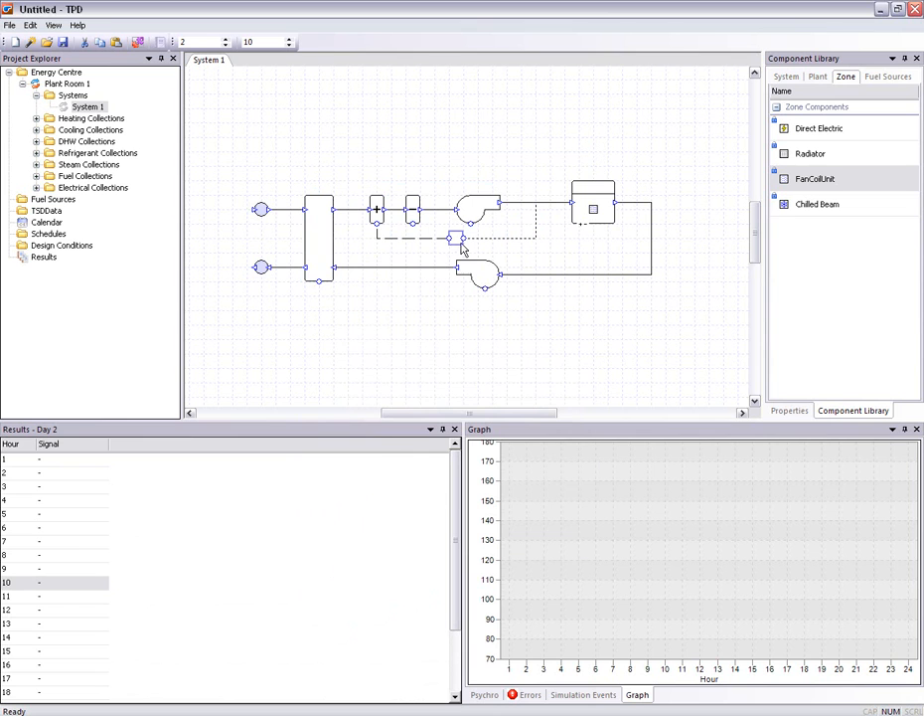
# Add a controller to the cooling coil sensing the same supply duct, and position it below the heating coil's controller
pyautogui.click(412, 226)
pyautogui.click(532, 207)
pyautogui.click(481, 242)
pyautogui.moveTo(481, 243); pyautogui.dragTo(509, 256)
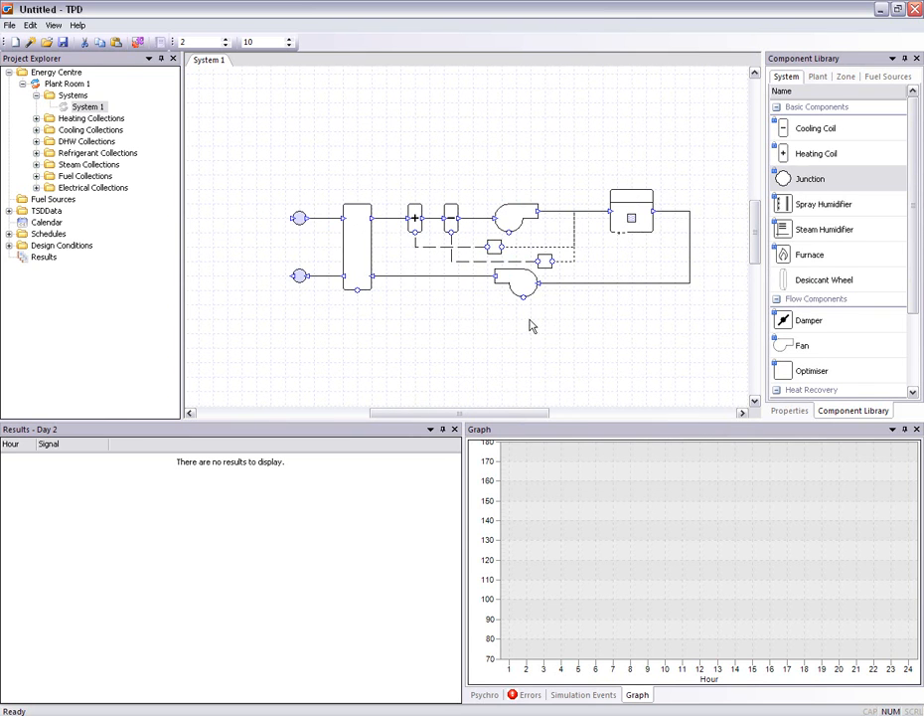
# Review the properties of the heating and cooling coils and the setpoint settings of their two controllers
pyautogui.doubleClick(417, 217)
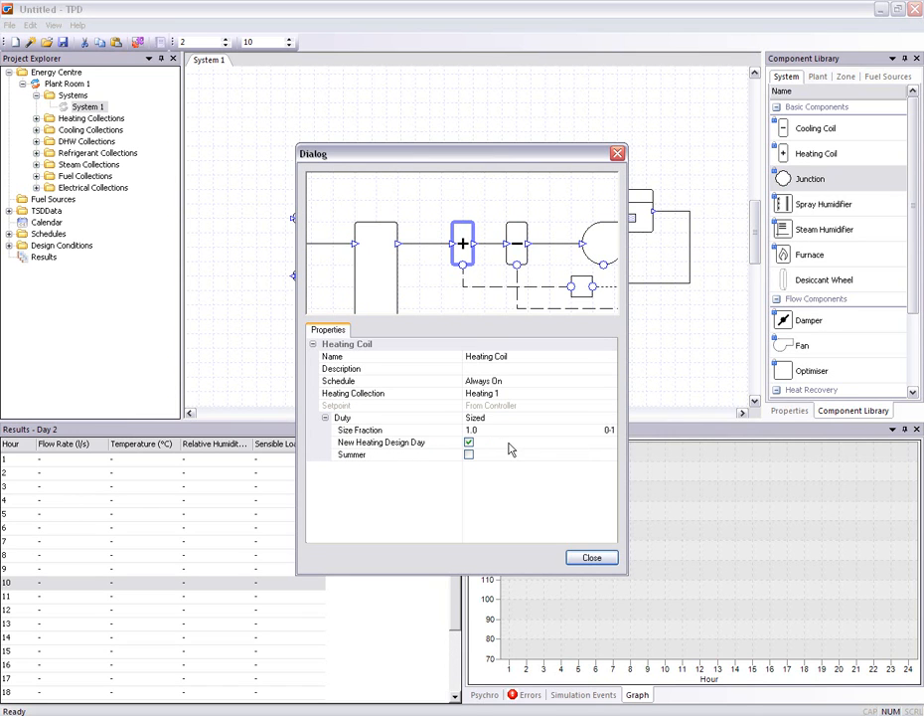
pyautogui.click(588, 557)
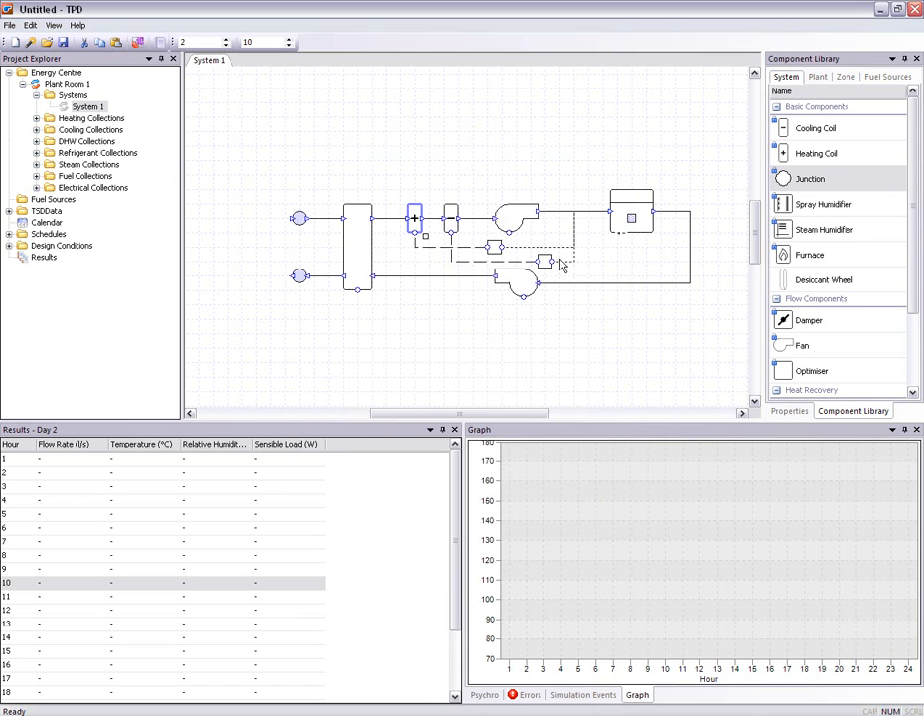
pyautogui.click(495, 247)
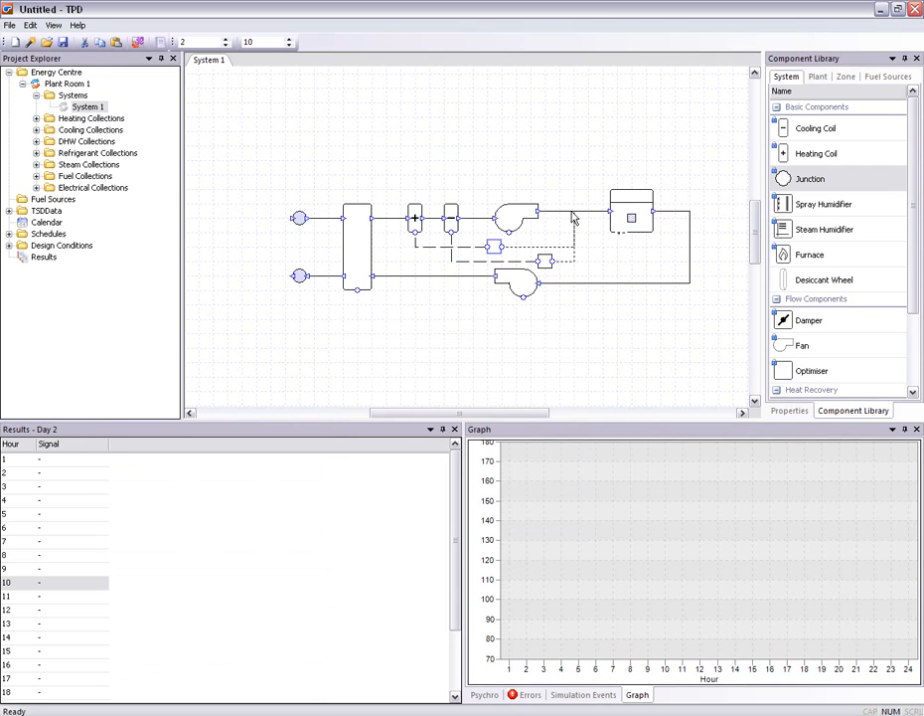
pyautogui.doubleClick(494, 246)
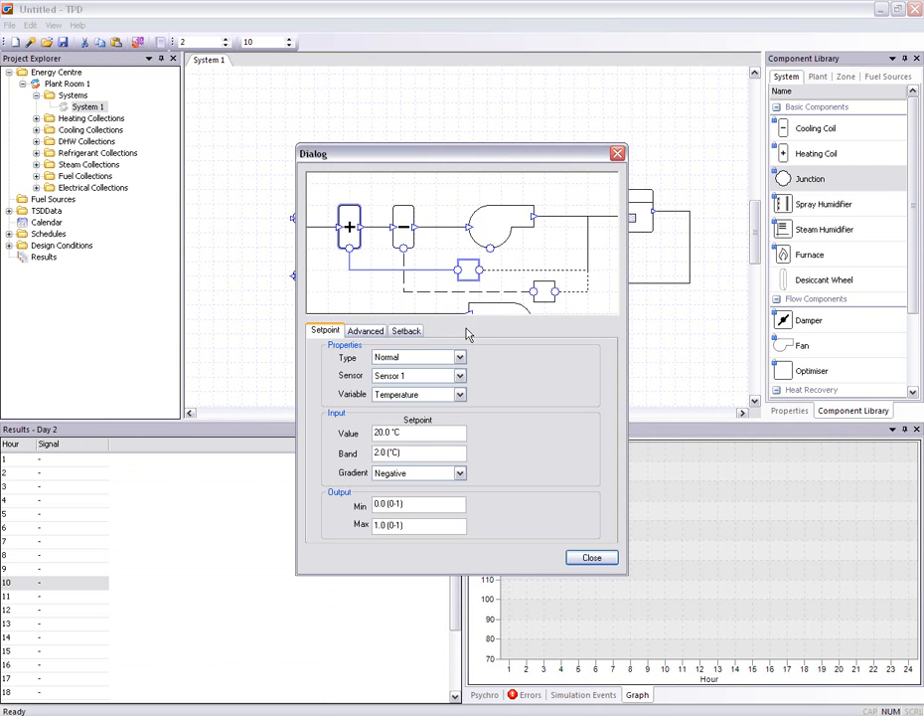
pyautogui.click(590, 558)
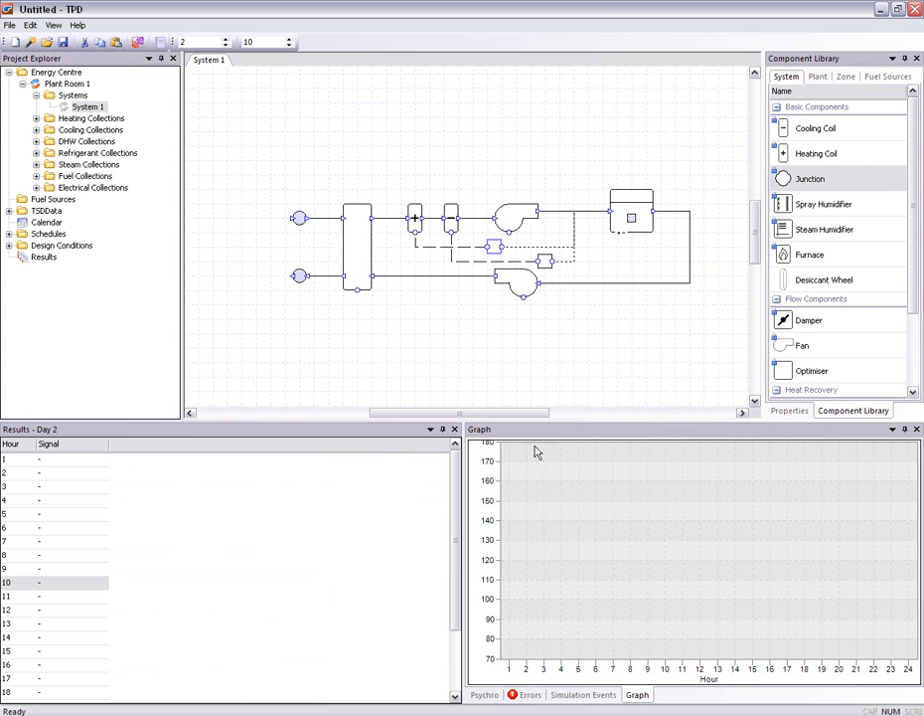
pyautogui.doubleClick(543, 261)
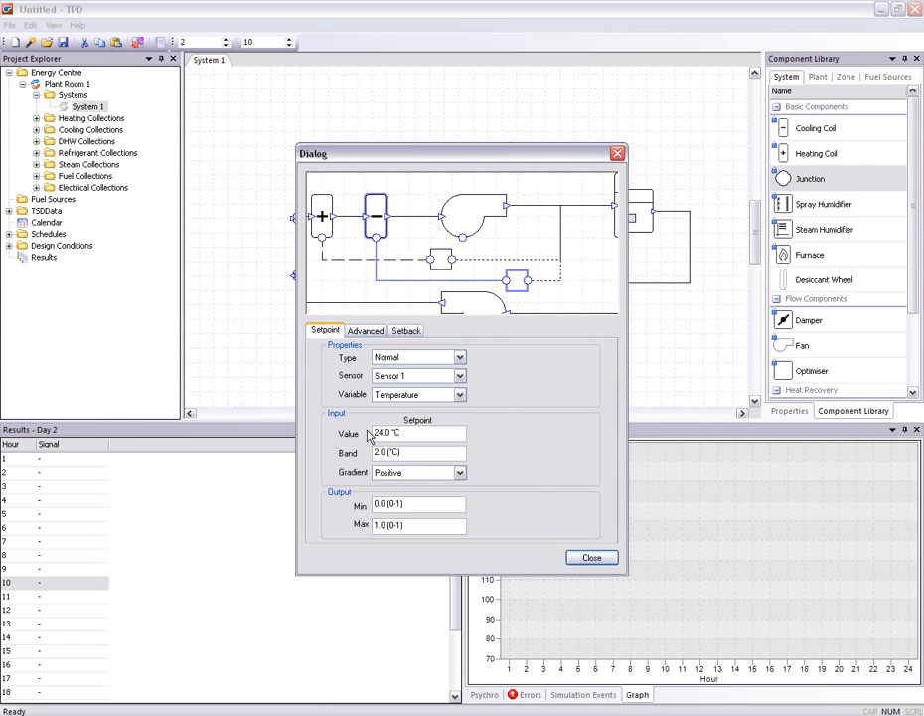
pyautogui.click(576, 559)
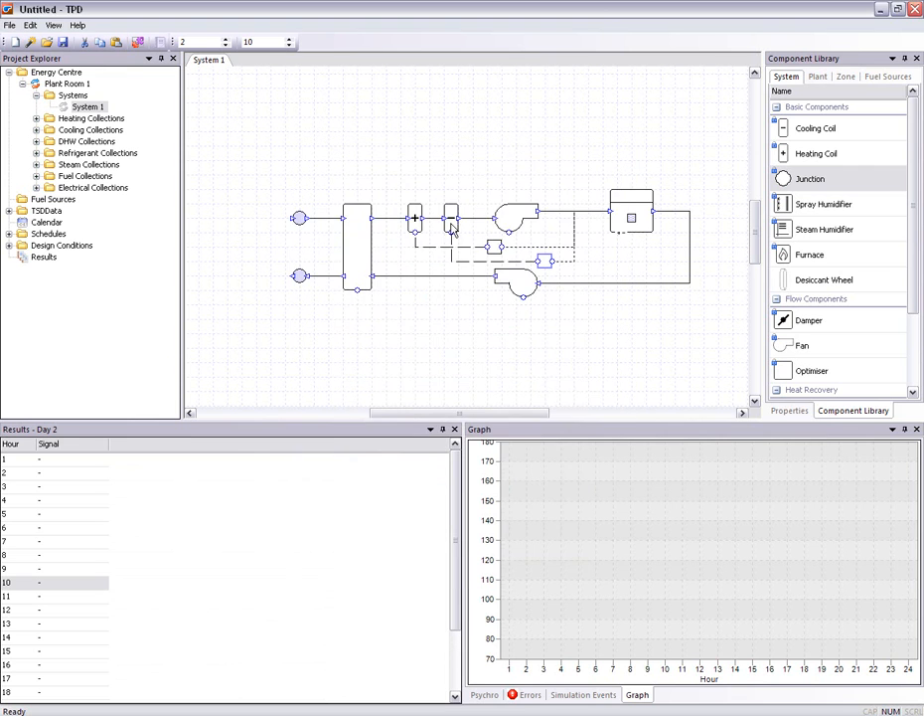
pyautogui.doubleClick(453, 220)
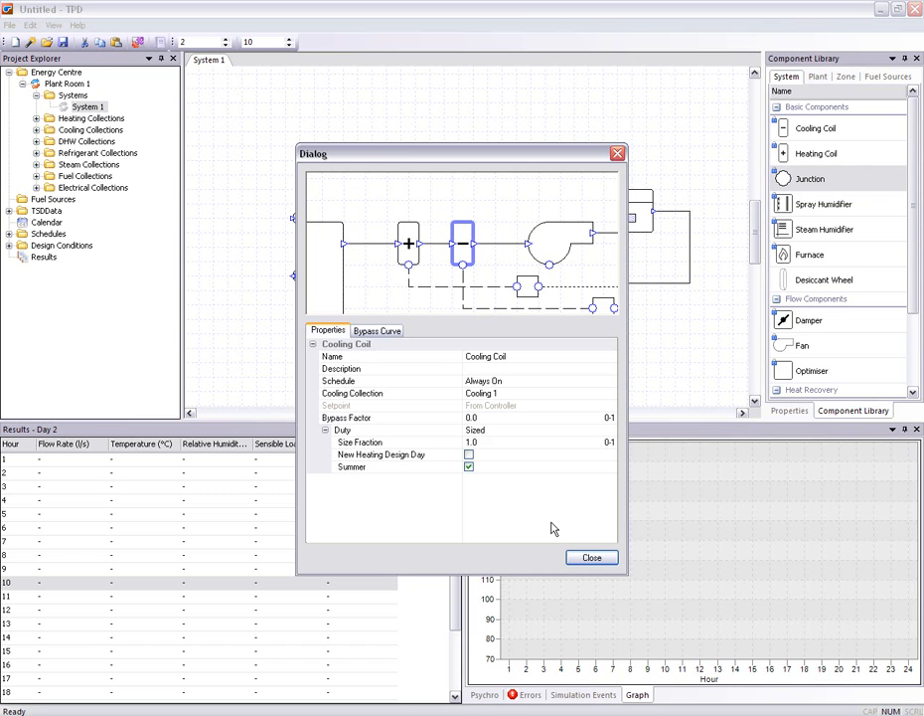
pyautogui.click(575, 561)
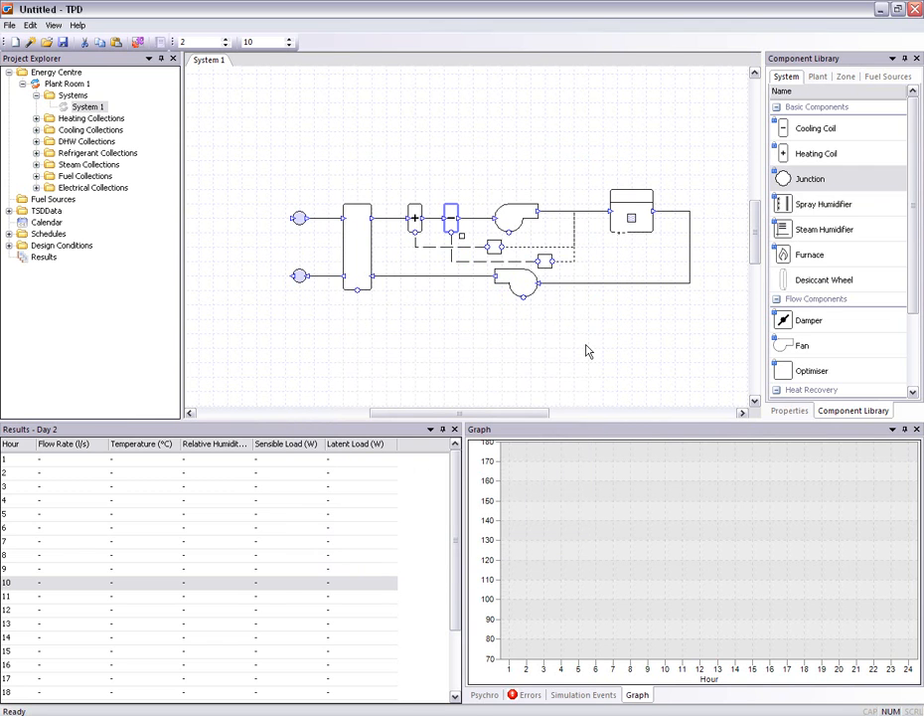
# Check the error list for problems with the system
pyautogui.click(587, 350)
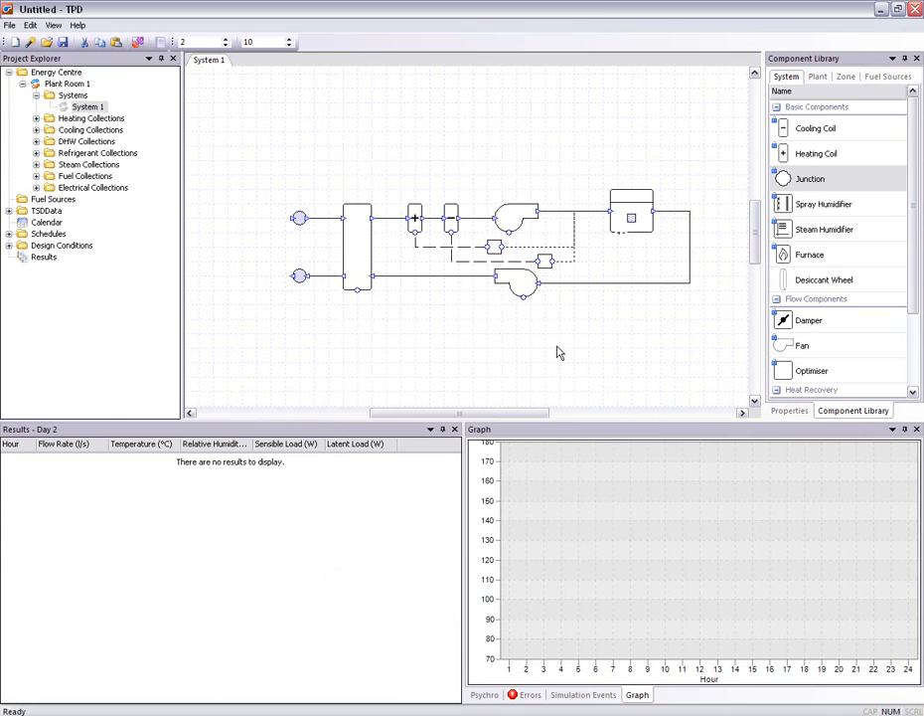
pyautogui.click(530, 694)
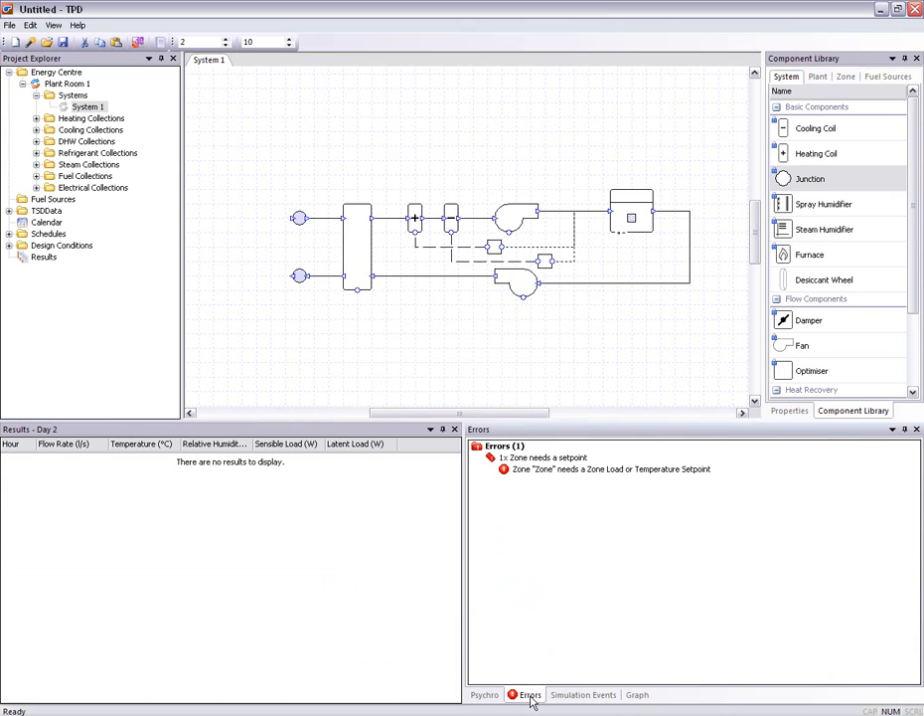
pyautogui.click(618, 540)
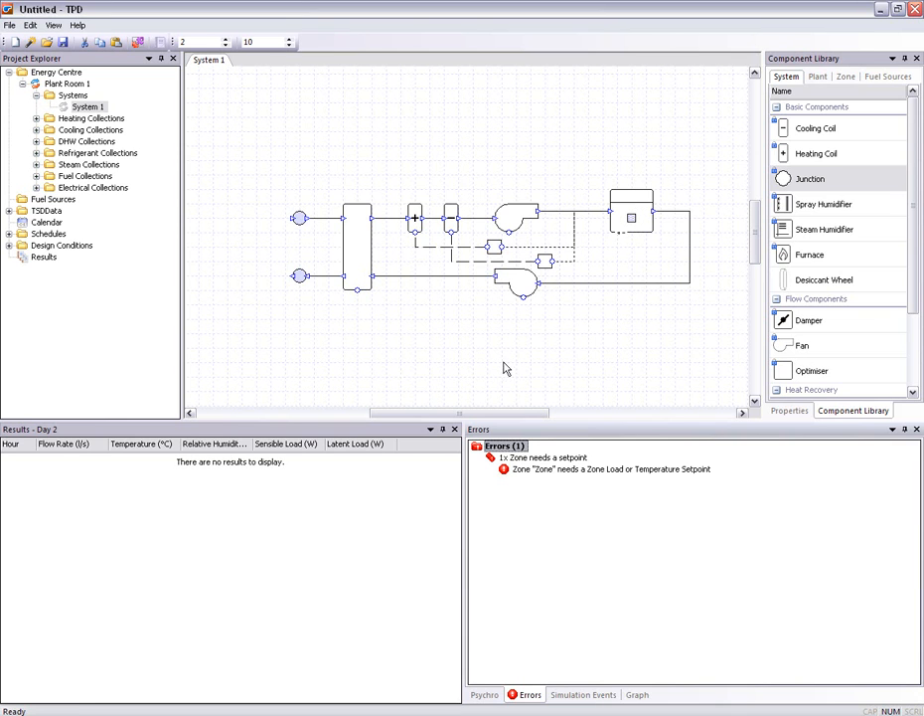
# Assign Classroom zones1 from the classrooms group of Systems Example.tsd to the system's zone component
pyautogui.click(9, 210)
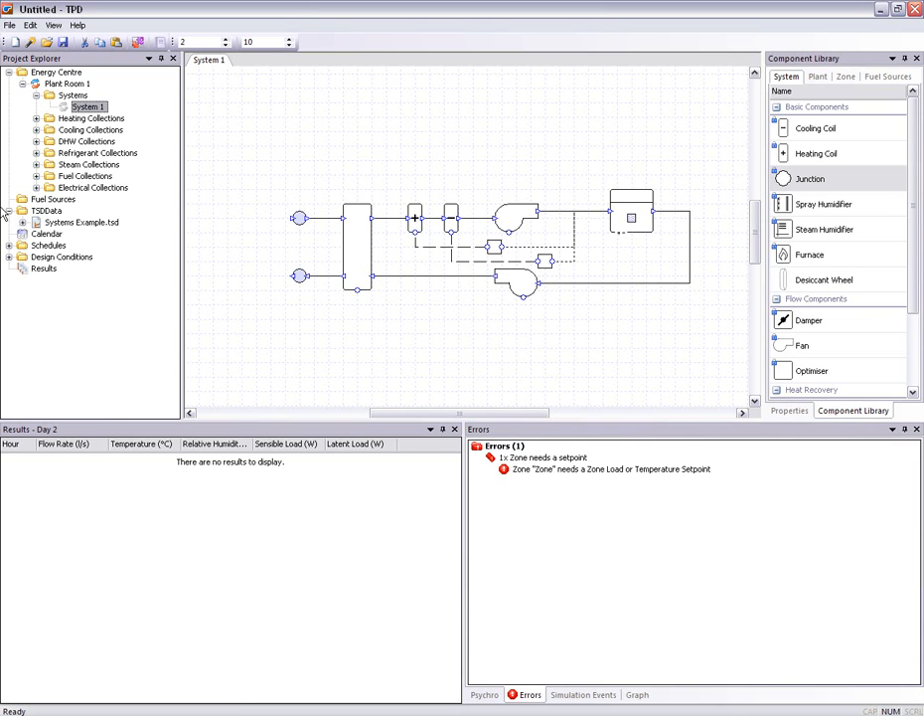
pyautogui.click(22, 221)
pyautogui.click(36, 234)
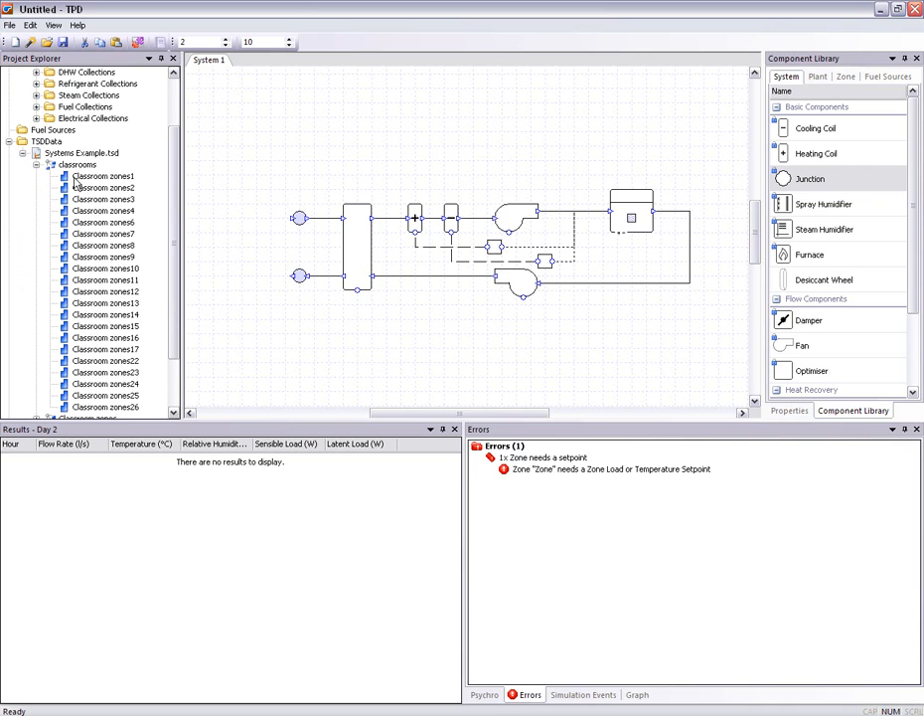
pyautogui.moveTo(86, 179); pyautogui.dragTo(636, 214)
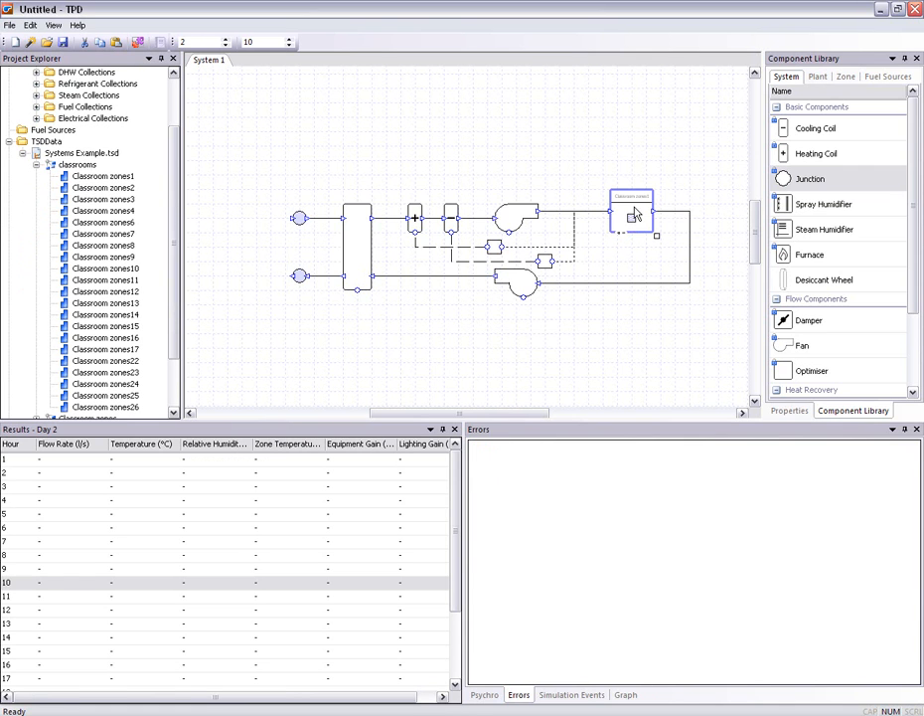
pyautogui.scroll(4, 644, 229)
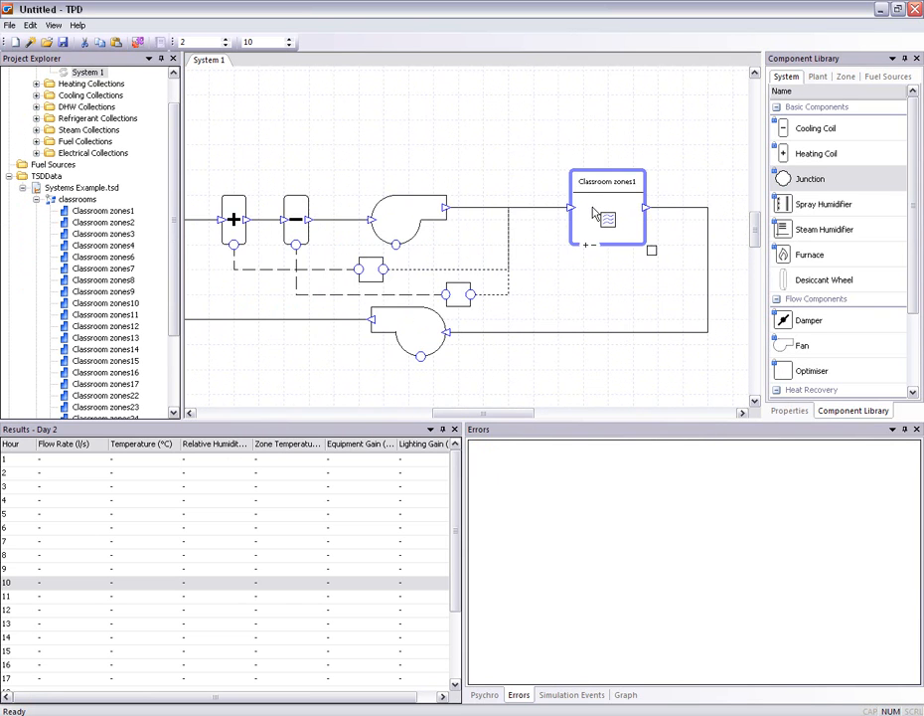
pyautogui.scroll(-3, 596, 212)
pyautogui.scroll(1, 587, 215)
pyautogui.scroll(-1, 579, 219)
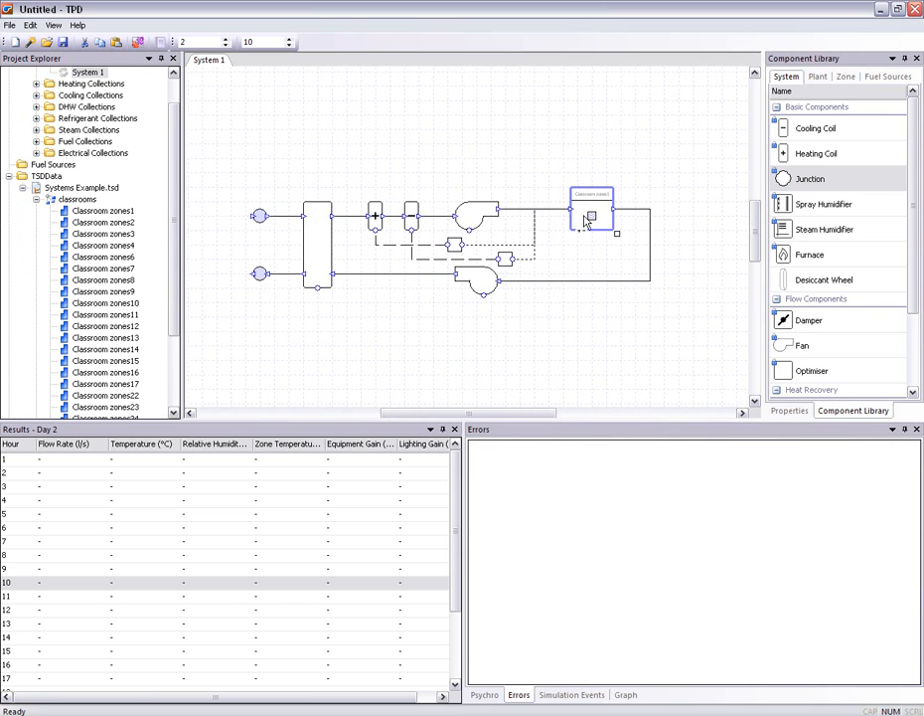
pyautogui.moveTo(576, 213); pyautogui.dragTo(602, 222)
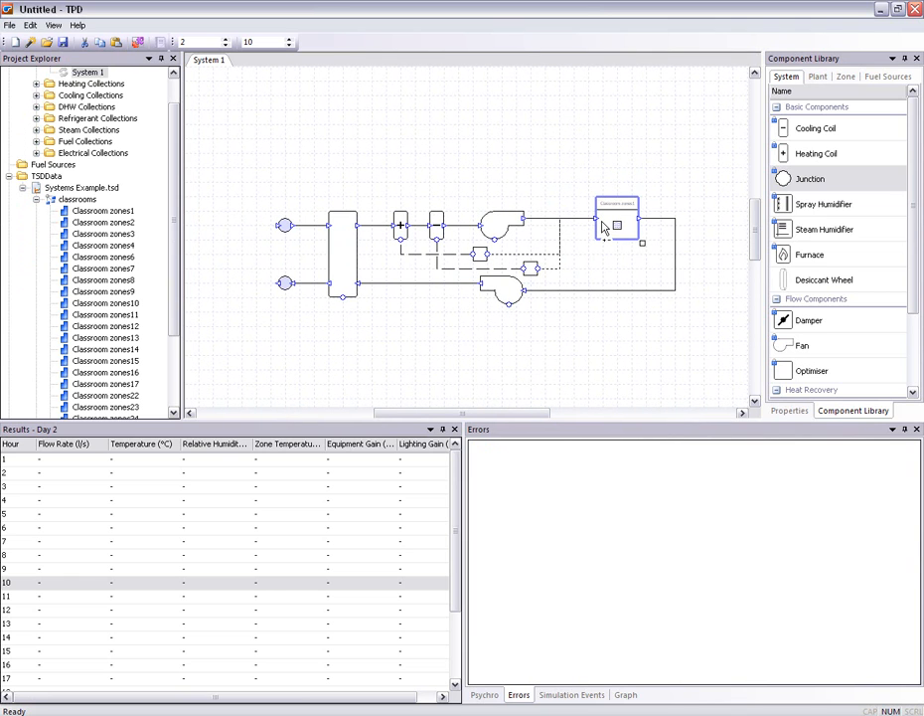
pyautogui.click(602, 224)
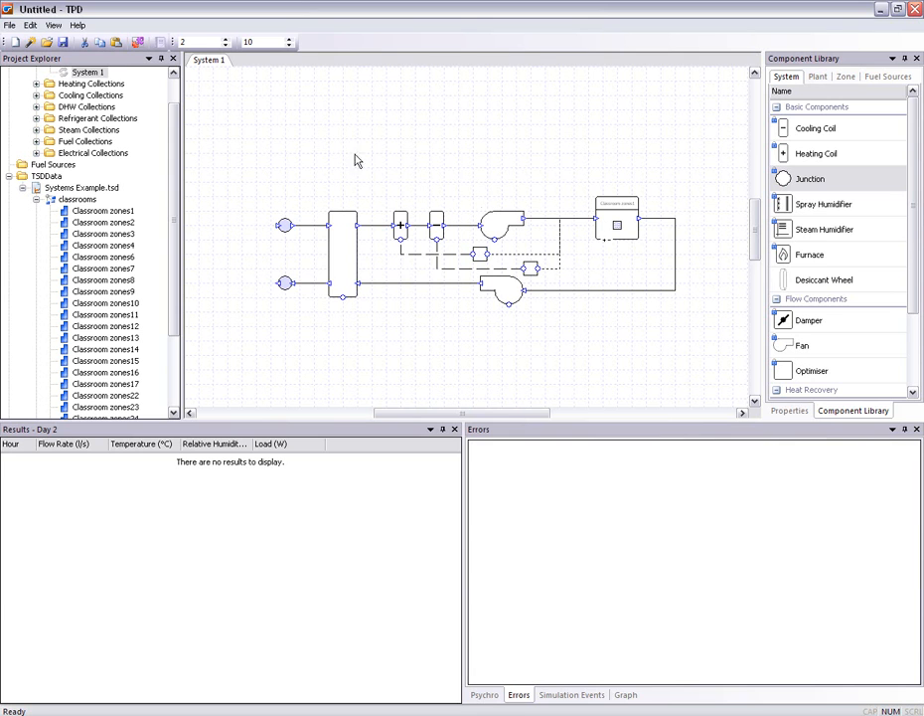
# Simulate System 1 for days 1 to 365 using TSD external conditions, with sizes reset
pyautogui.scroll(1, 175, 120)
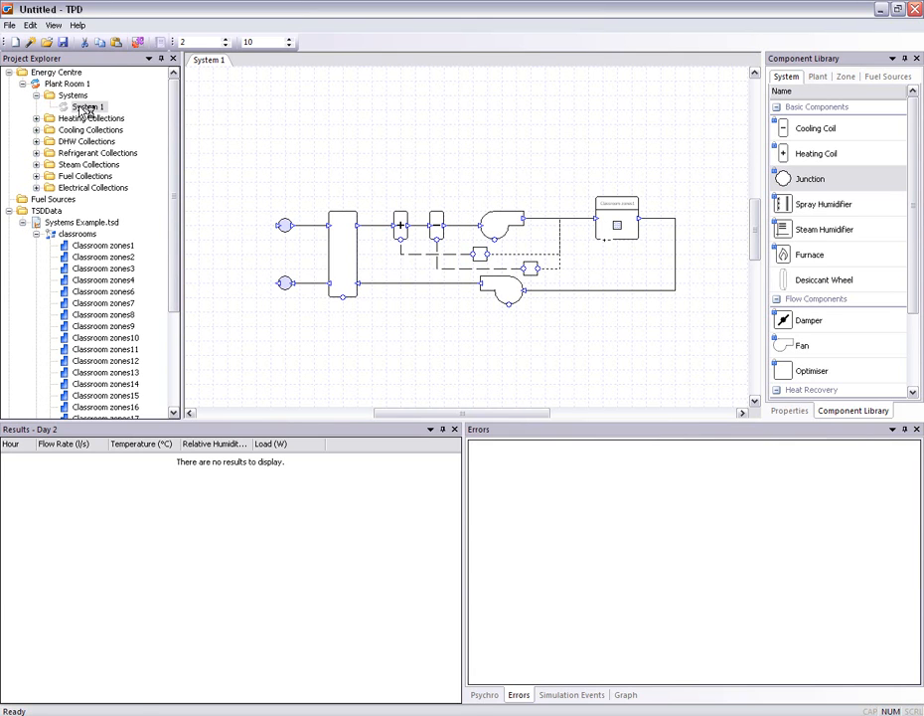
pyautogui.rightClick(89, 106)
pyautogui.click(117, 169)
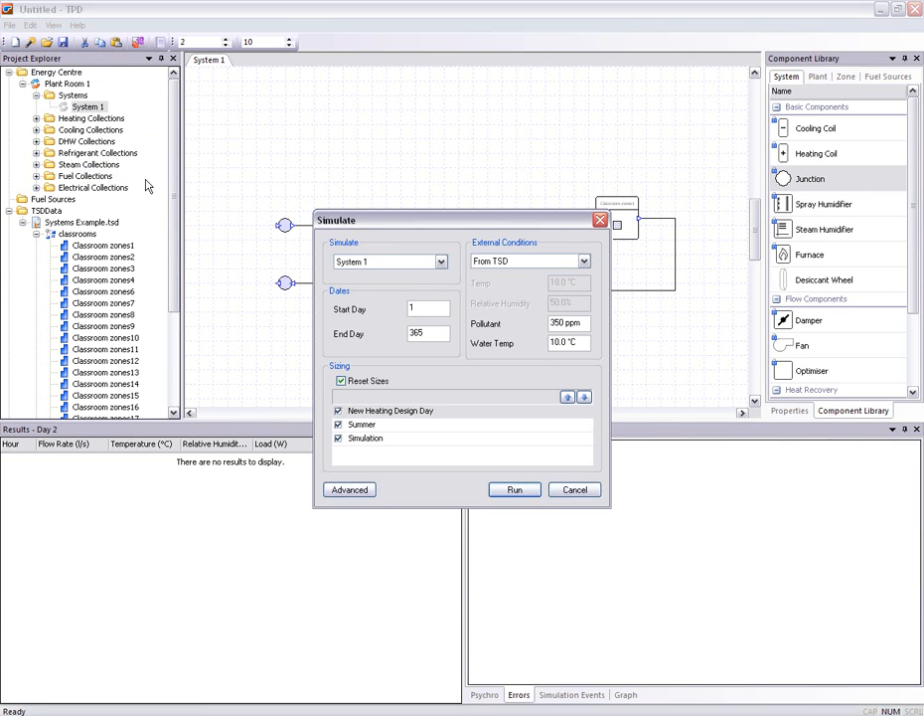
pyautogui.click(517, 492)
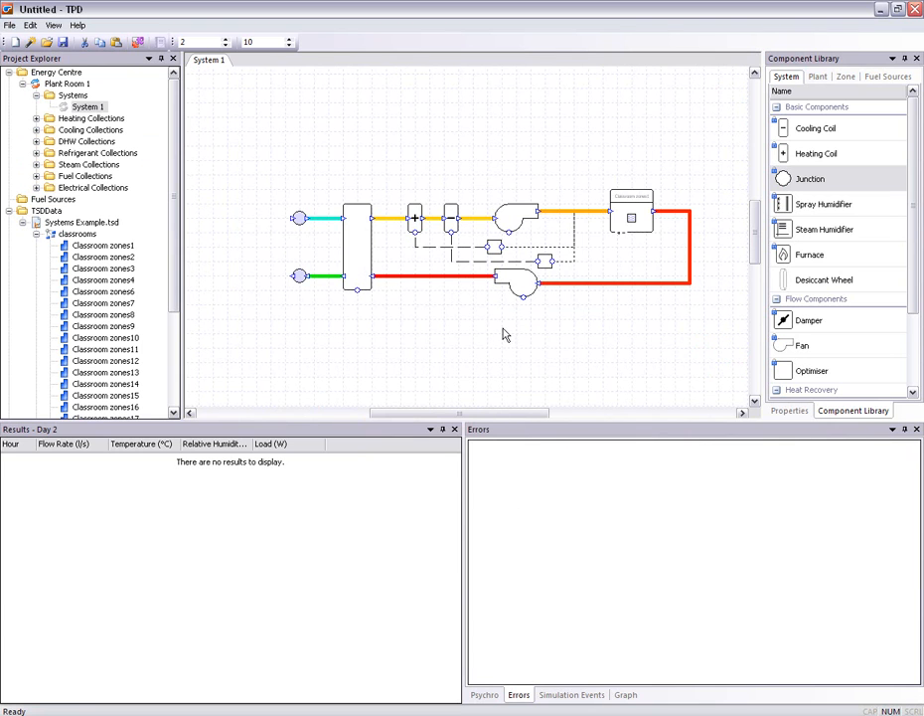
# Examine the hourly results of the fresh air inlet duct, the heat exchanger and the heating coil
pyautogui.scroll(2, 502, 331)
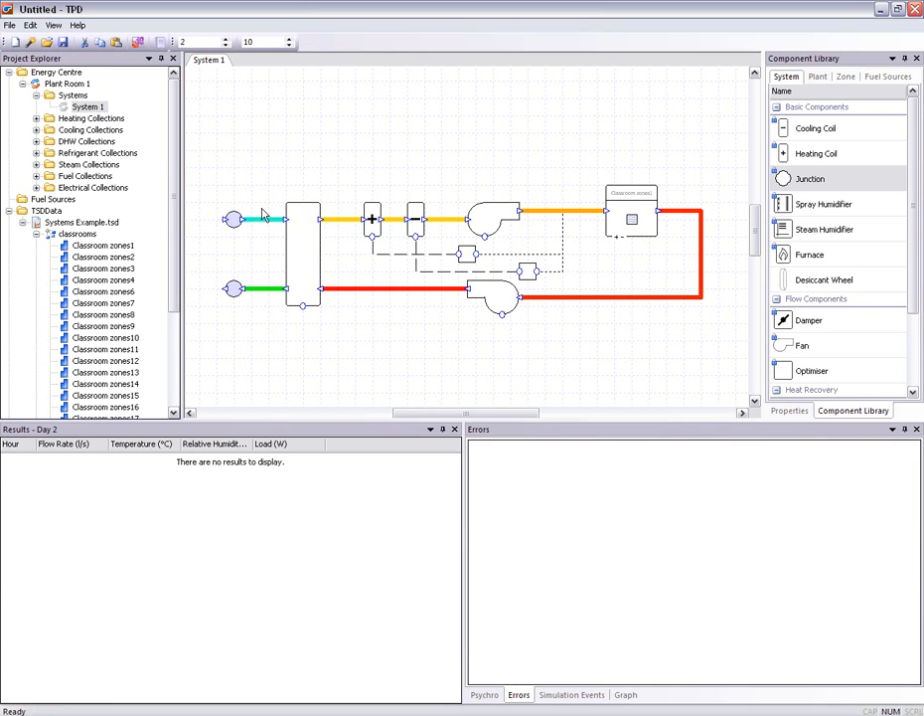
pyautogui.click(264, 227)
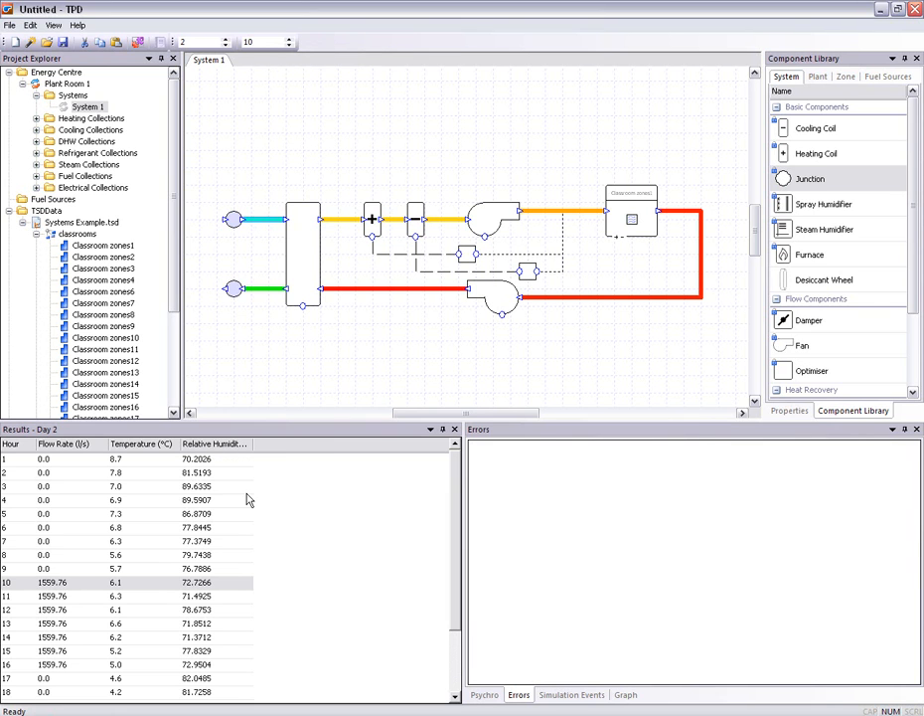
pyautogui.doubleClick(254, 443)
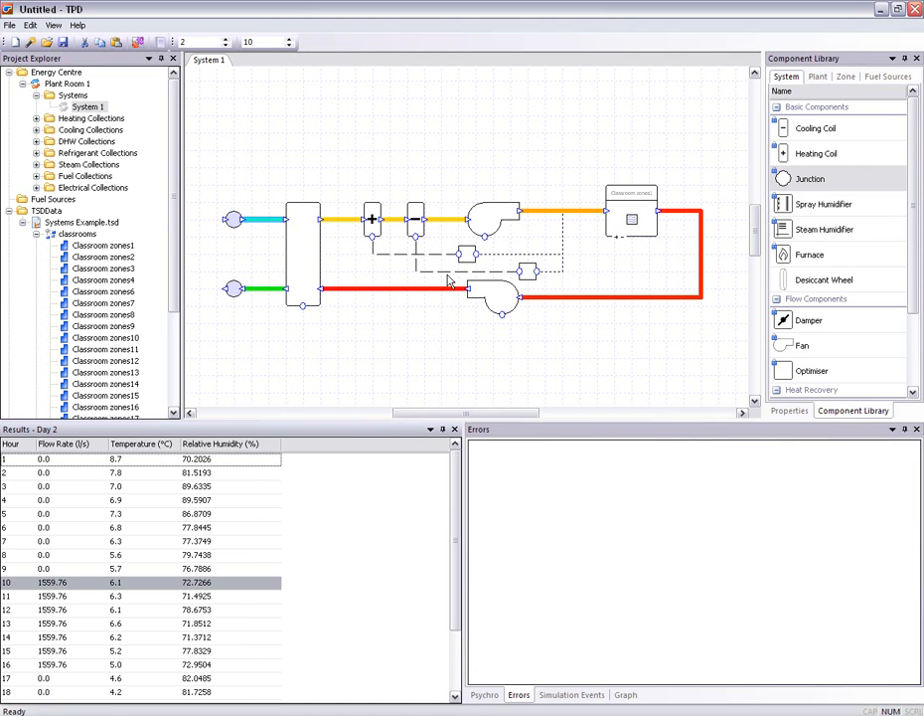
pyautogui.click(307, 252)
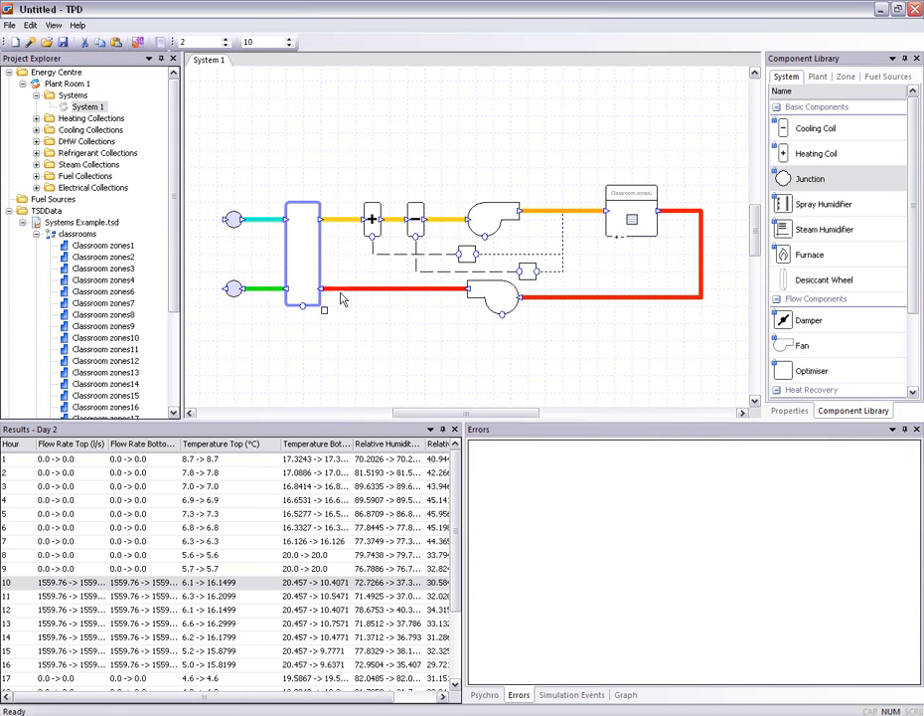
pyautogui.moveTo(351, 448); pyautogui.dragTo(407, 444)
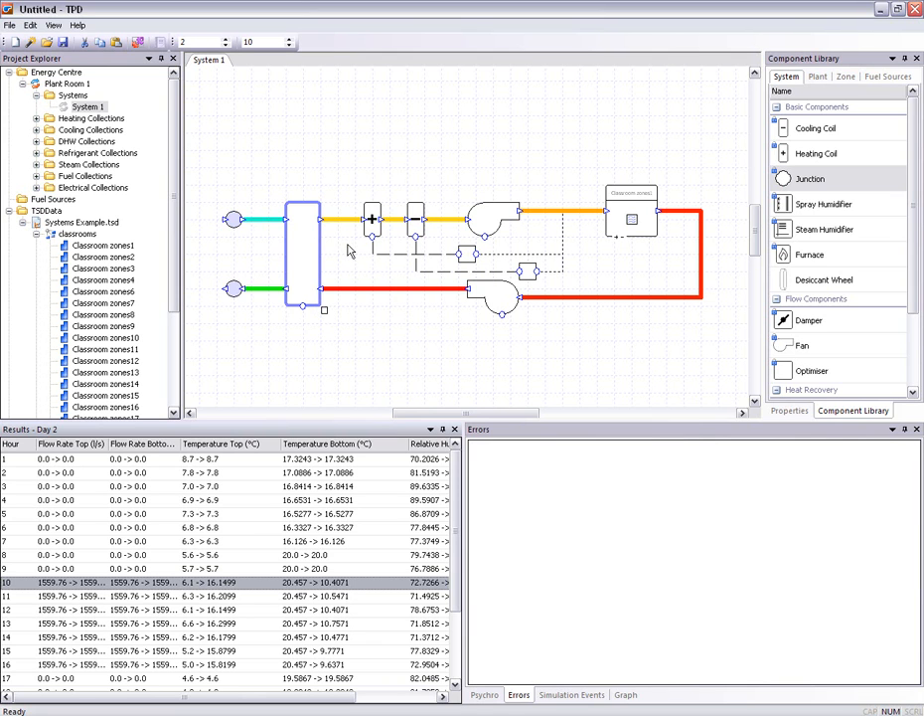
pyautogui.click(374, 220)
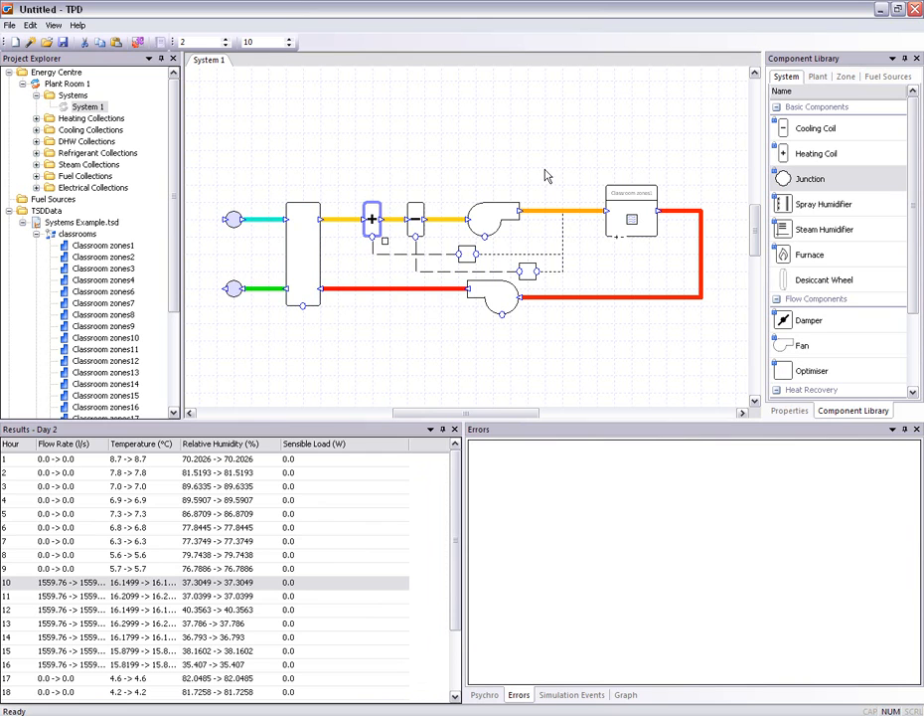
# Review the supply fan's heat gain factor and its hourly temperature and load results
pyautogui.doubleClick(490, 227)
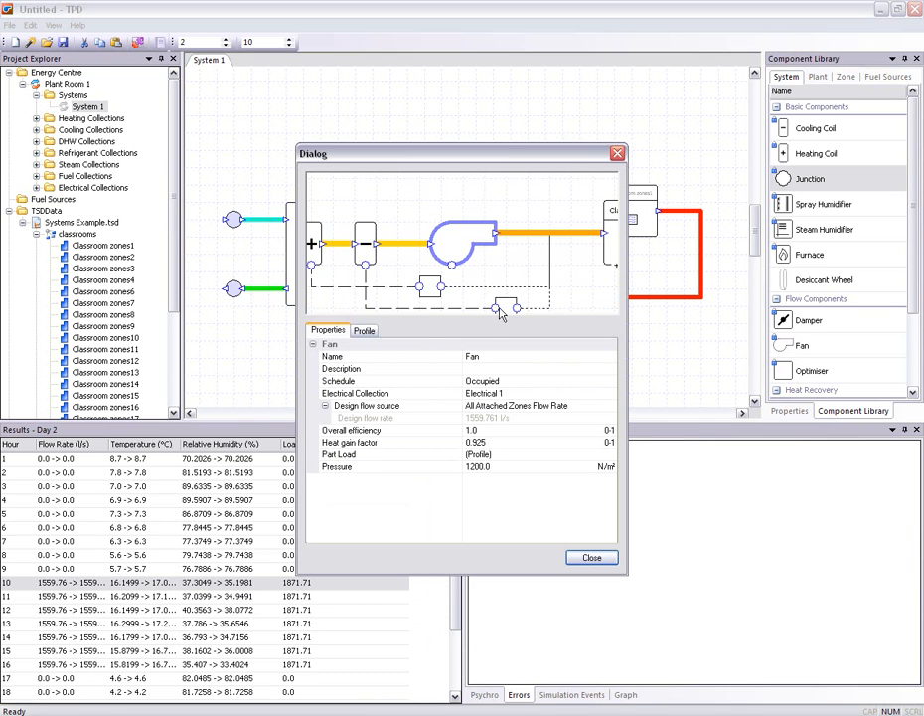
pyautogui.click(496, 442)
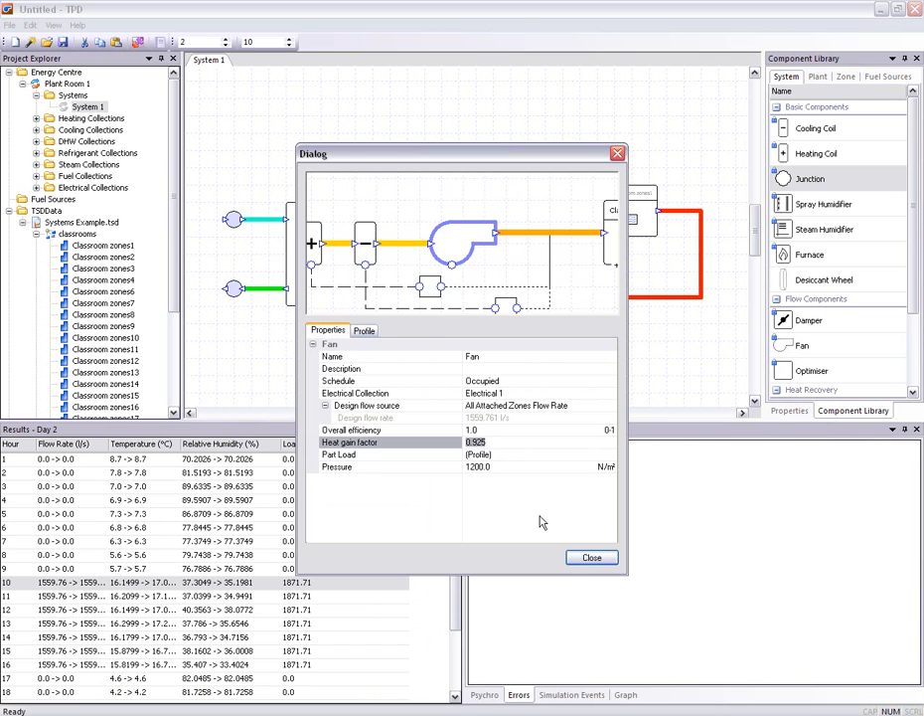
pyautogui.click(591, 559)
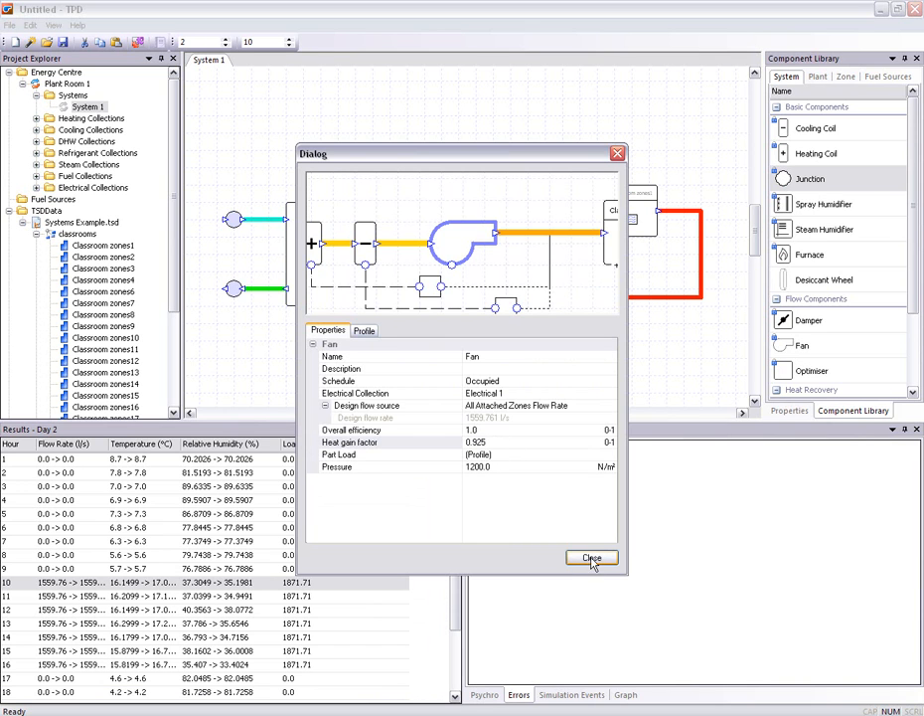
pyautogui.click(617, 155)
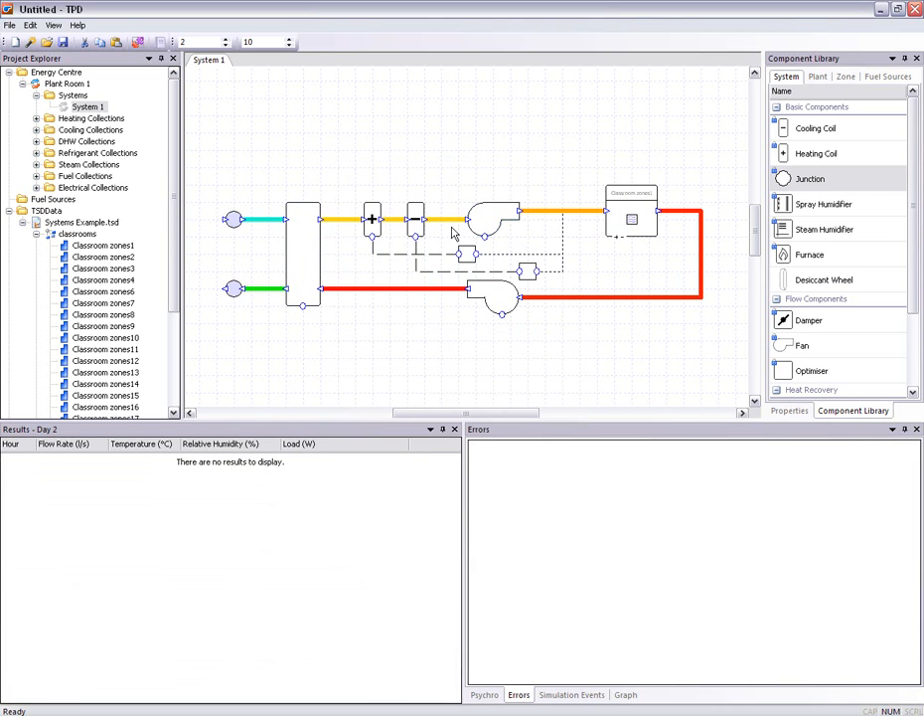
pyautogui.click(486, 220)
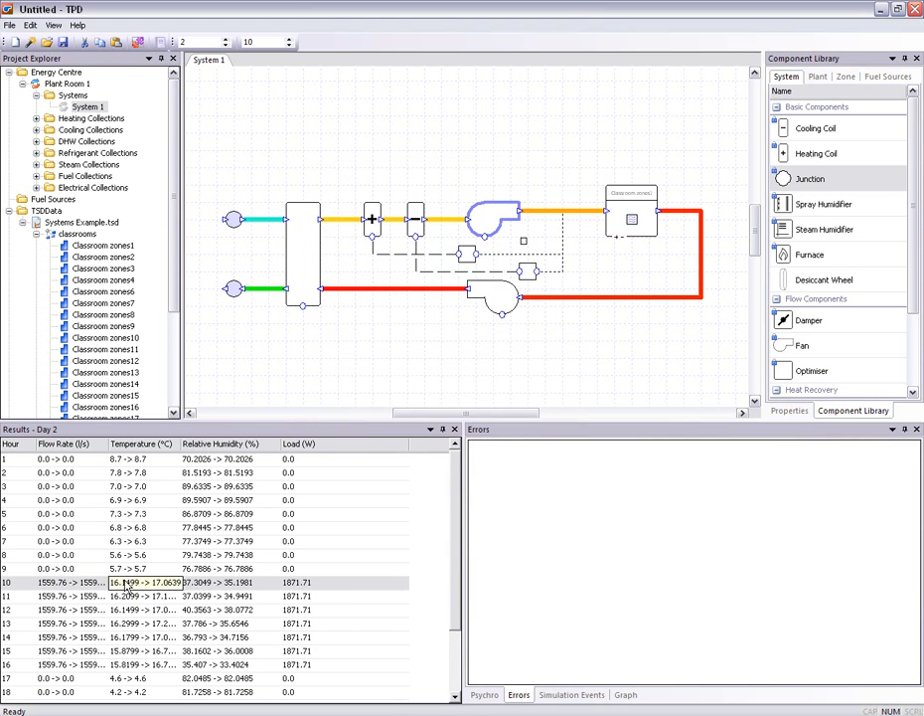
pyautogui.moveTo(181, 449); pyautogui.dragTo(242, 453)
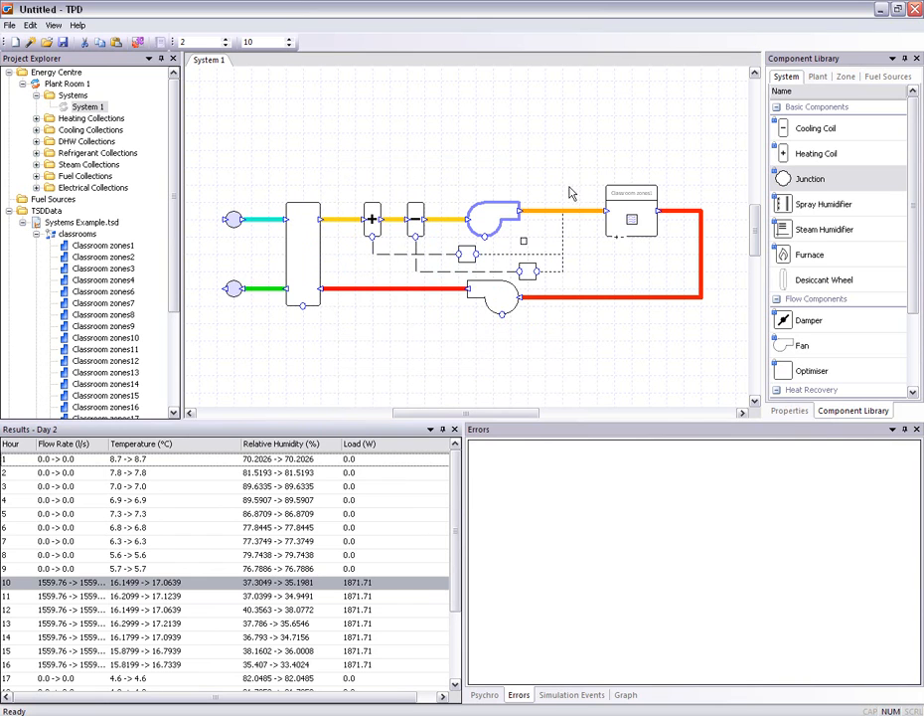
# Examine the zone's hourly results, including the fan coil's heating, cooling and electrical loads
pyautogui.click(630, 214)
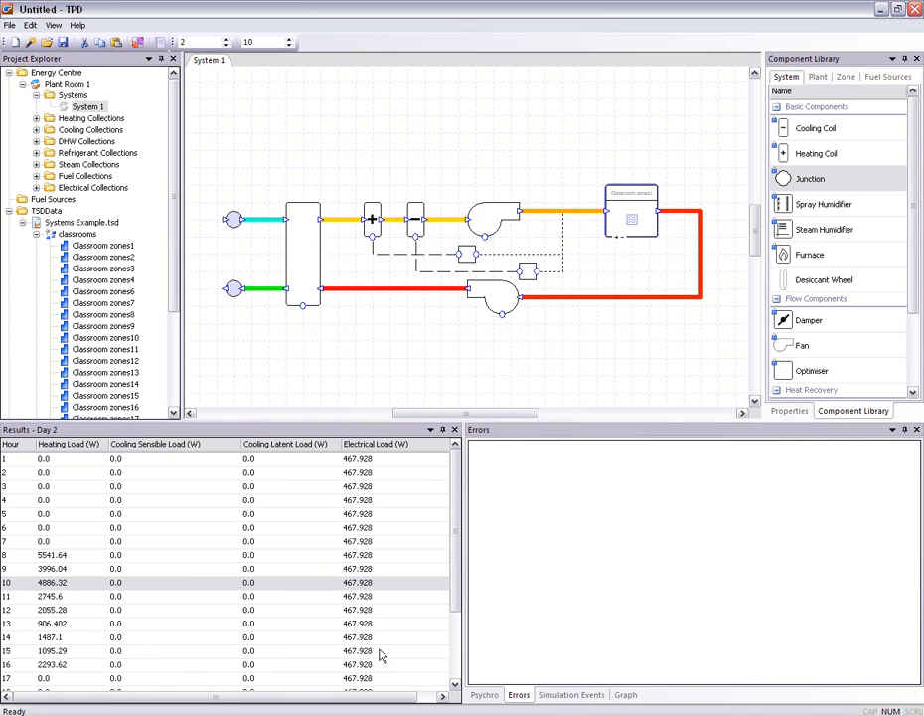
pyautogui.moveTo(378, 697); pyautogui.dragTo(423, 696)
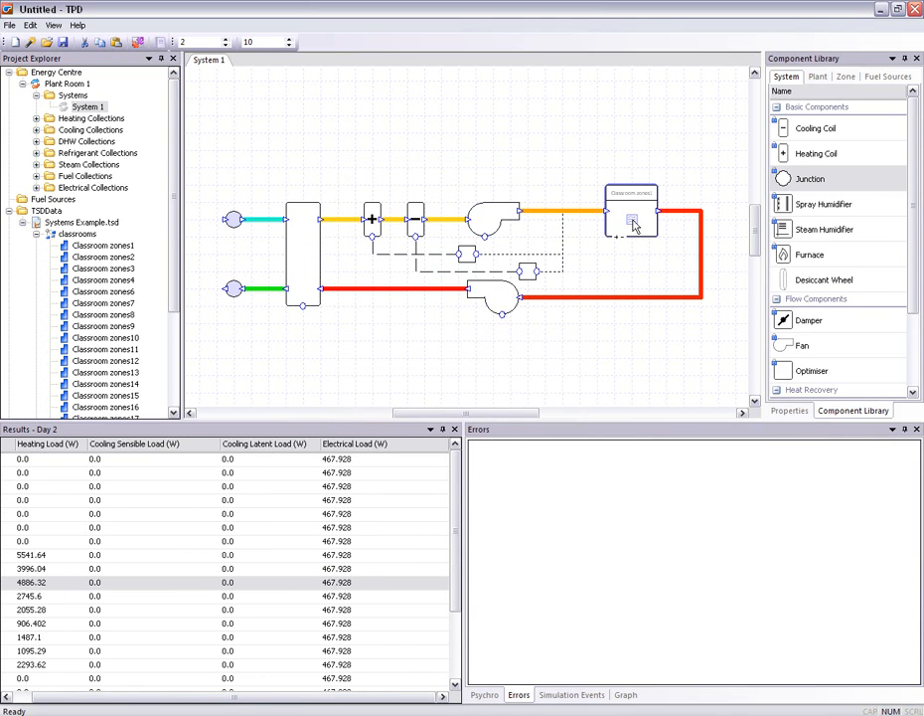
pyautogui.click(394, 182)
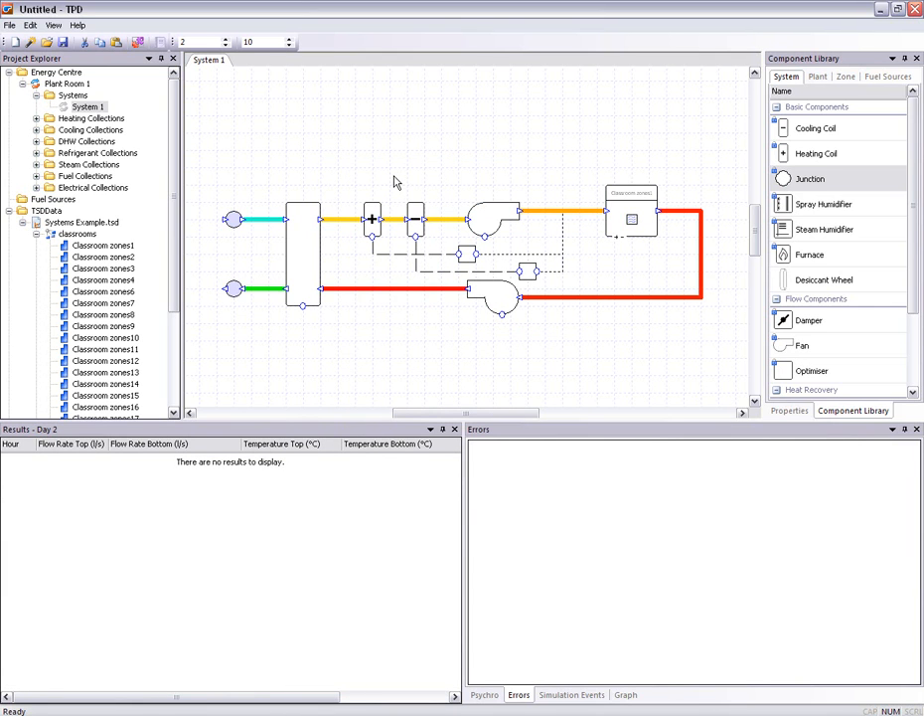
# Move the zone further from the supply fan and replace the duct between them with a damper connected to both
pyautogui.scroll(-4, 395, 183)
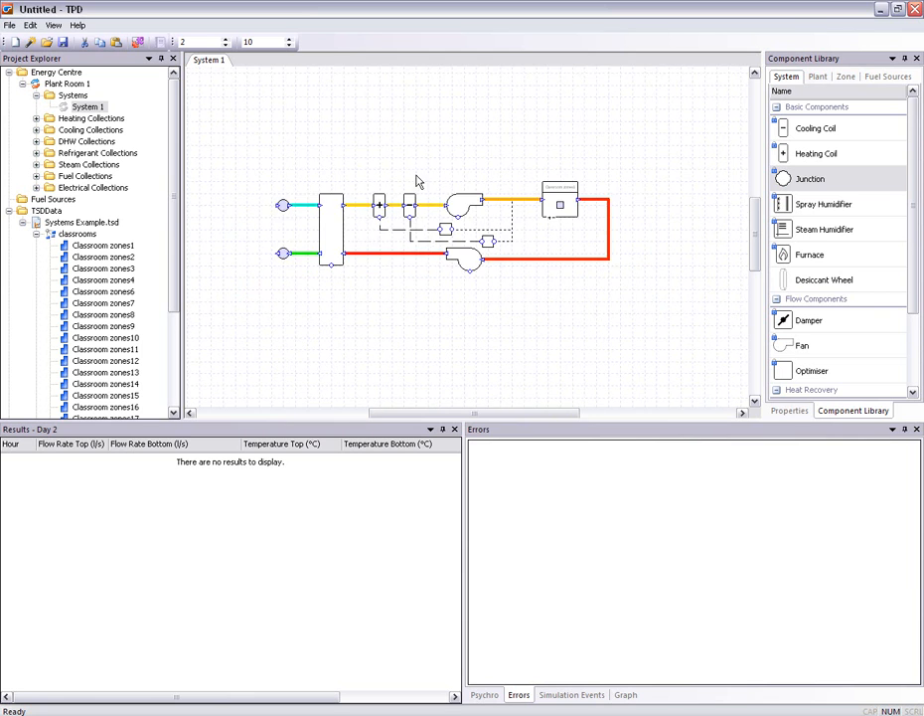
pyautogui.moveTo(549, 216); pyautogui.dragTo(576, 216)
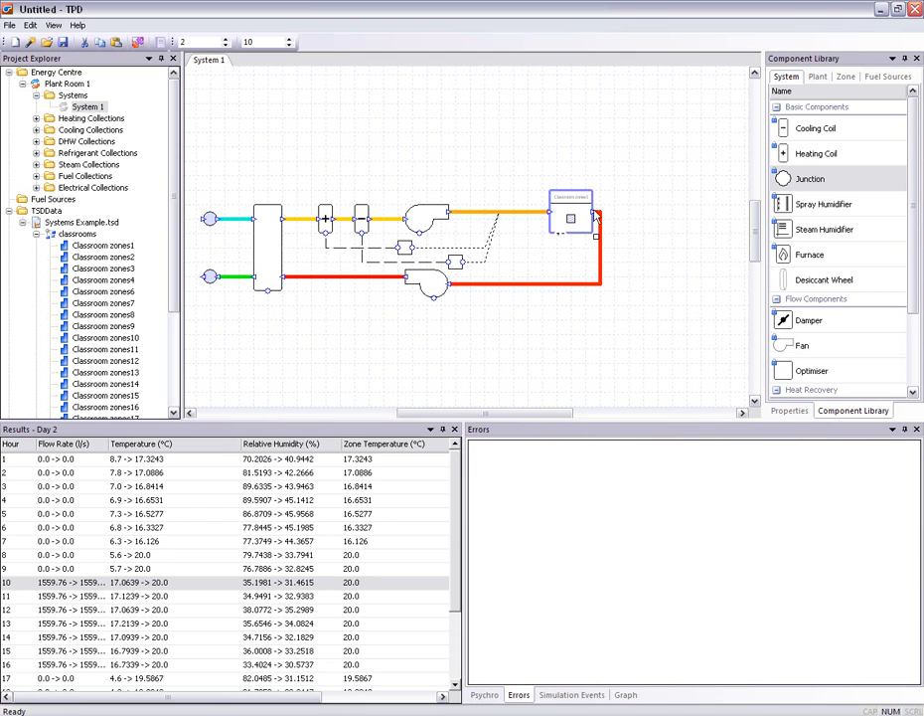
pyautogui.click(528, 212)
pyautogui.press('Delete')
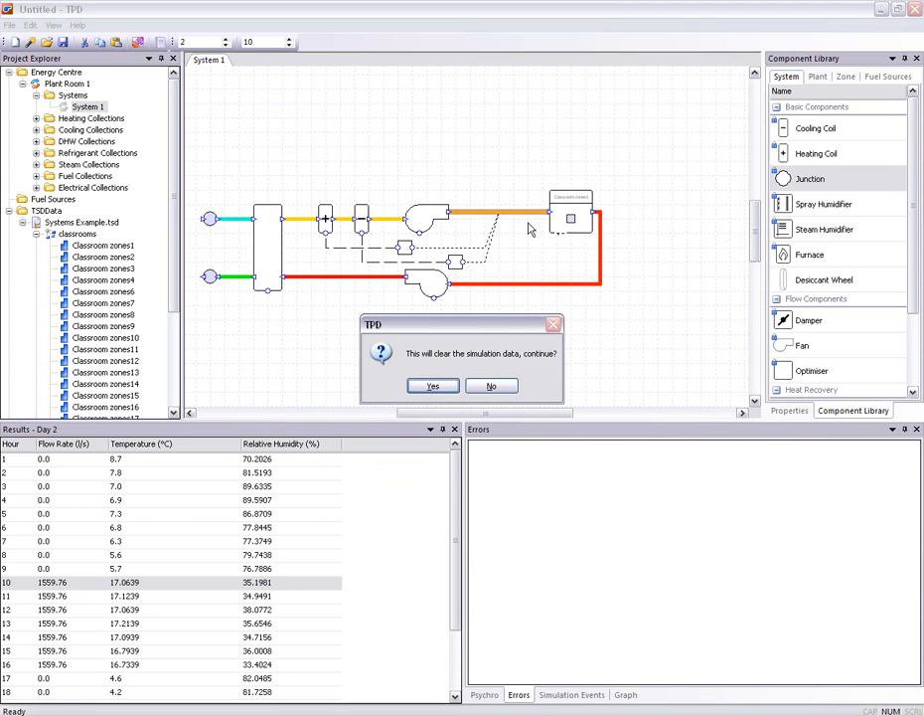
pyautogui.press('Return')
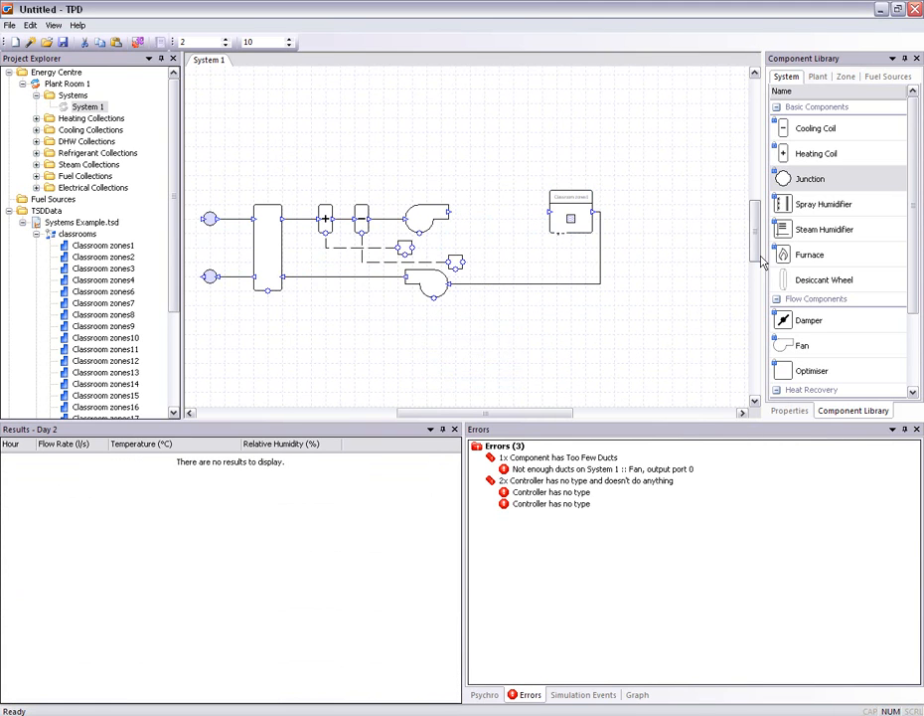
pyautogui.moveTo(840, 324); pyautogui.dragTo(516, 221)
pyautogui.moveTo(449, 213); pyautogui.dragTo(554, 218)
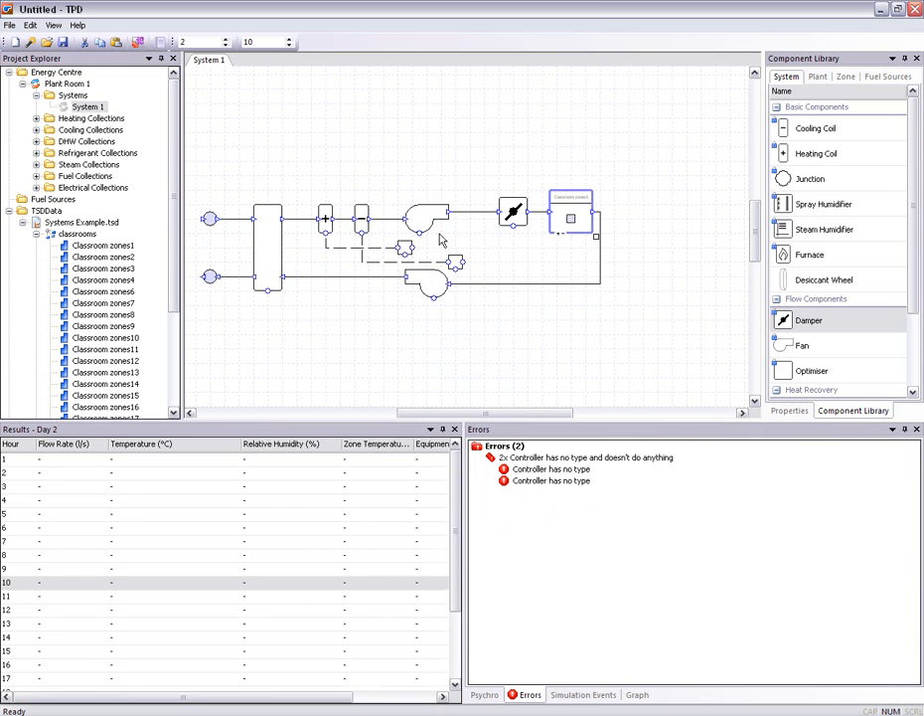
# Reattach the sensors of both coil controllers to the duct between the supply fan and the damper
pyautogui.click(407, 248)
pyautogui.moveTo(469, 213); pyautogui.dragTo(469, 213)
pyautogui.moveTo(464, 263); pyautogui.dragTo(484, 212)
pyautogui.click(627, 175)
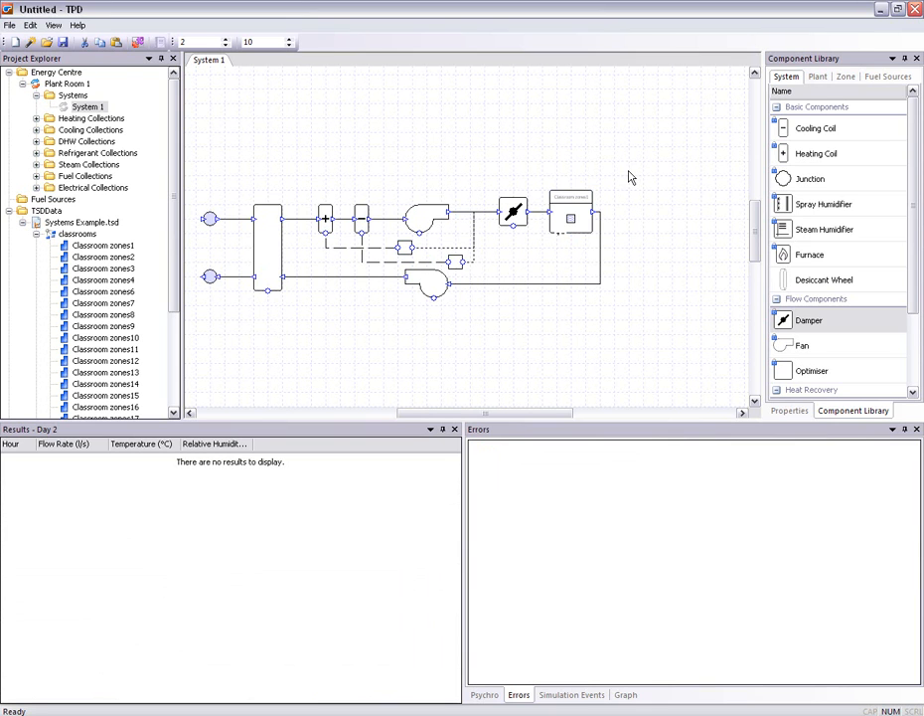
# Combine the damper and the Classroom zones1 zone into a component group
pyautogui.moveTo(632, 175); pyautogui.dragTo(485, 309)
pyautogui.rightClick(567, 216)
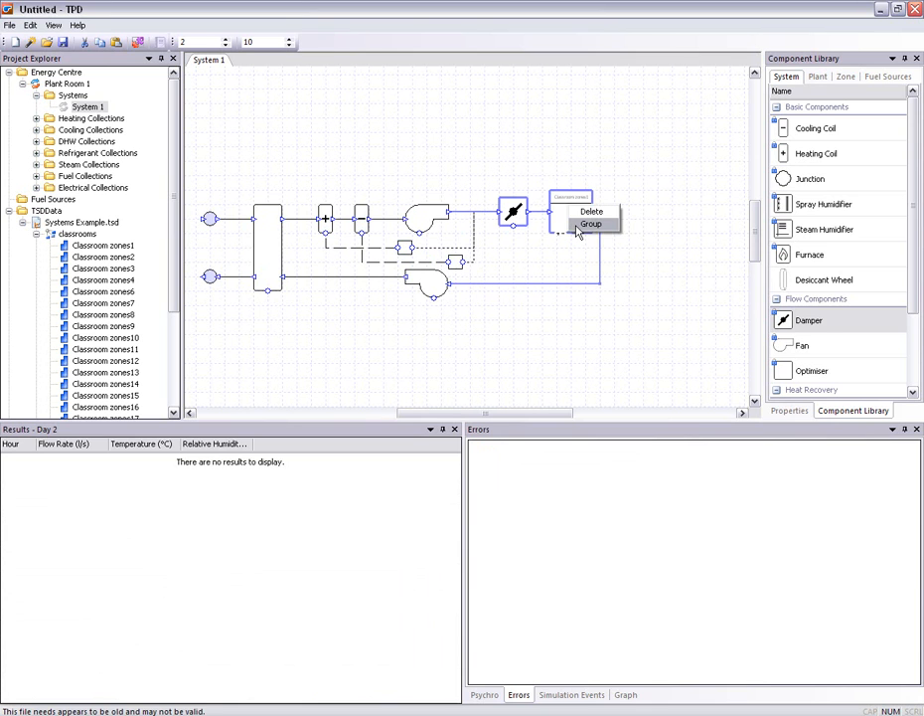
pyautogui.click(585, 222)
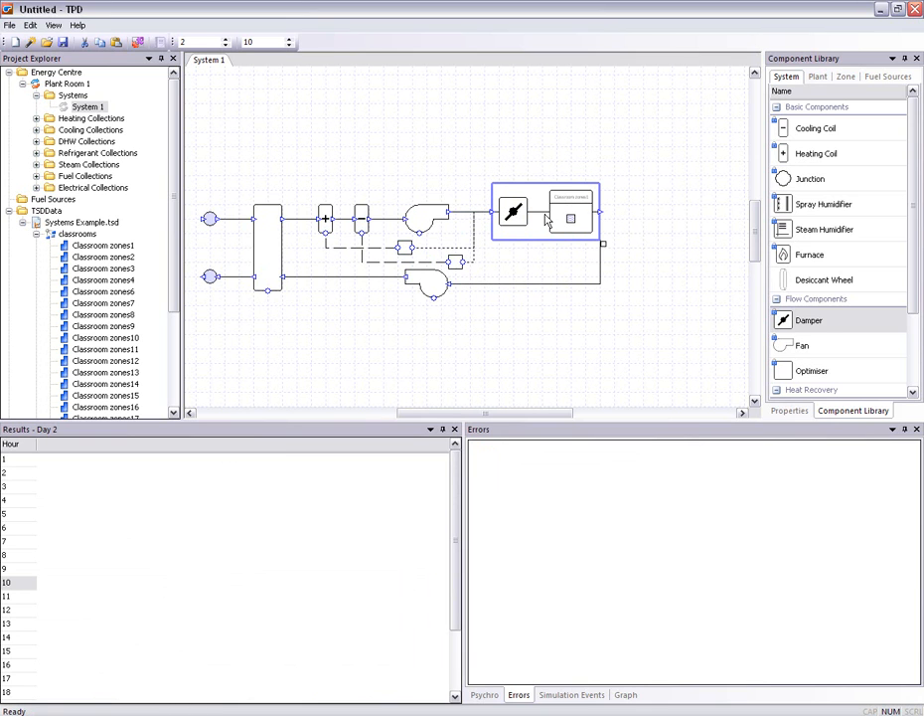
# Assign the whole classrooms zone group to the component group and check the zones it contains
pyautogui.moveTo(67, 236); pyautogui.dragTo(570, 217)
pyautogui.scroll(2, 570, 217)
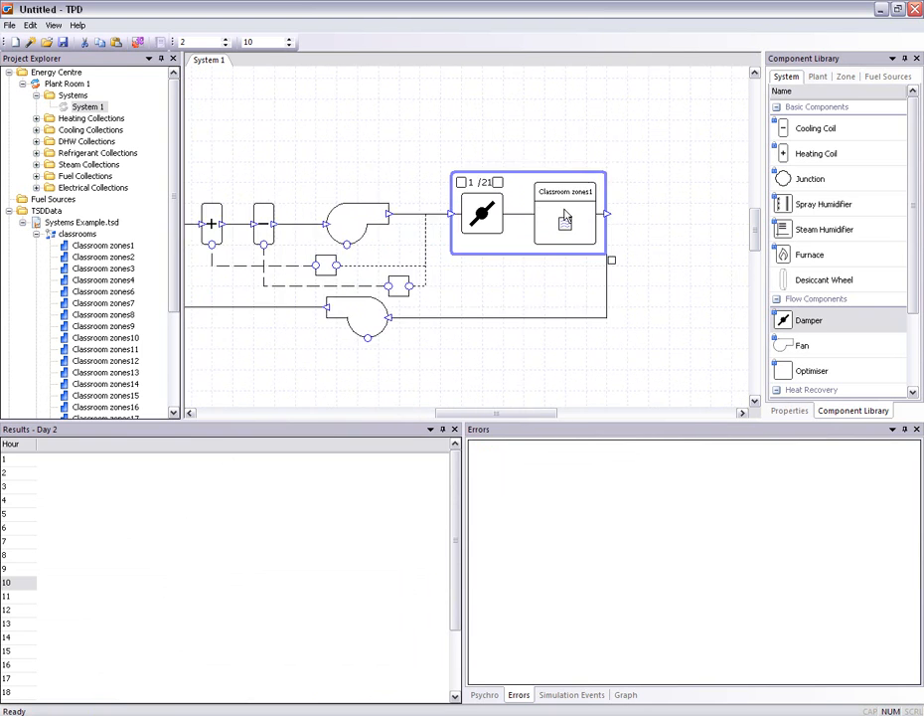
pyautogui.click(480, 180)
pyautogui.click(480, 180)
pyautogui.click(480, 180)
pyautogui.click(480, 179)
pyautogui.click(480, 180)
pyautogui.click(36, 234)
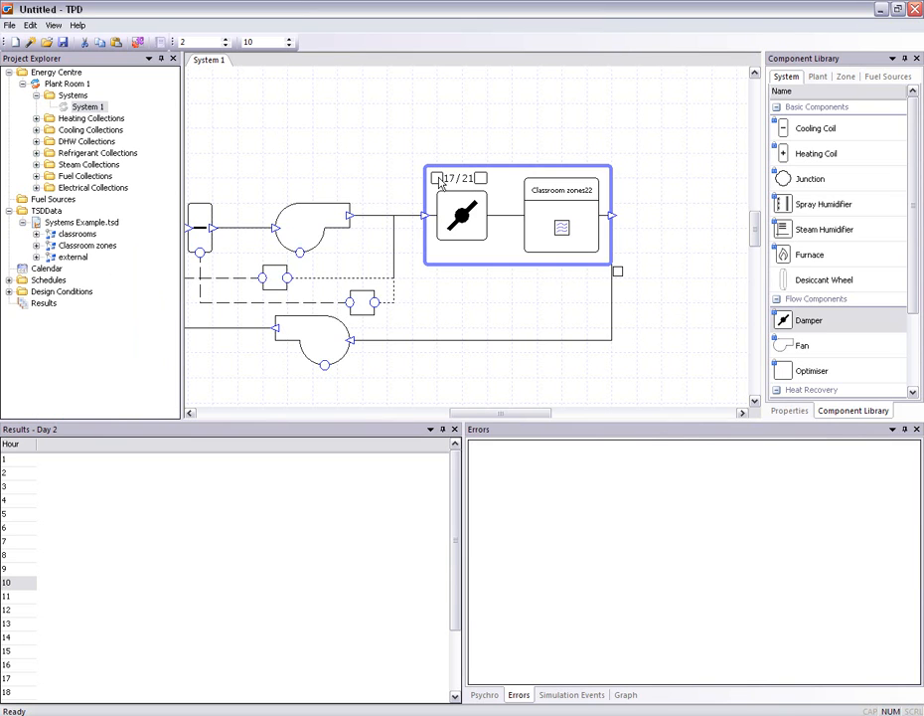
# Simulate System 1 with the grouped damper and zone serving all the classrooms
pyautogui.click(439, 180)
pyautogui.click(439, 181)
pyautogui.click(440, 181)
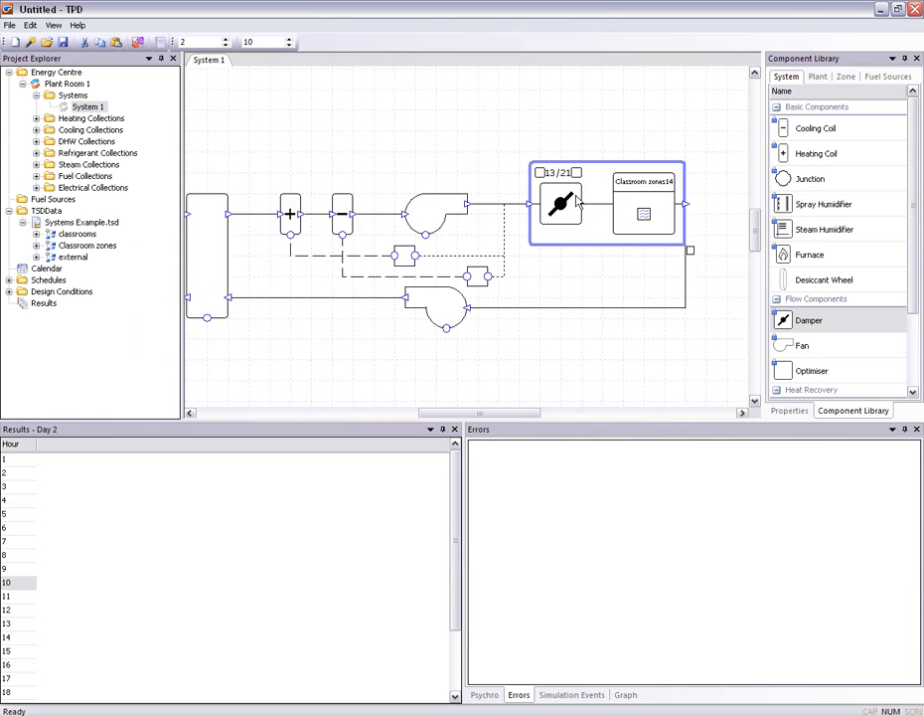
pyautogui.scroll(-1, 578, 202)
pyautogui.moveTo(578, 202); pyautogui.dragTo(605, 202)
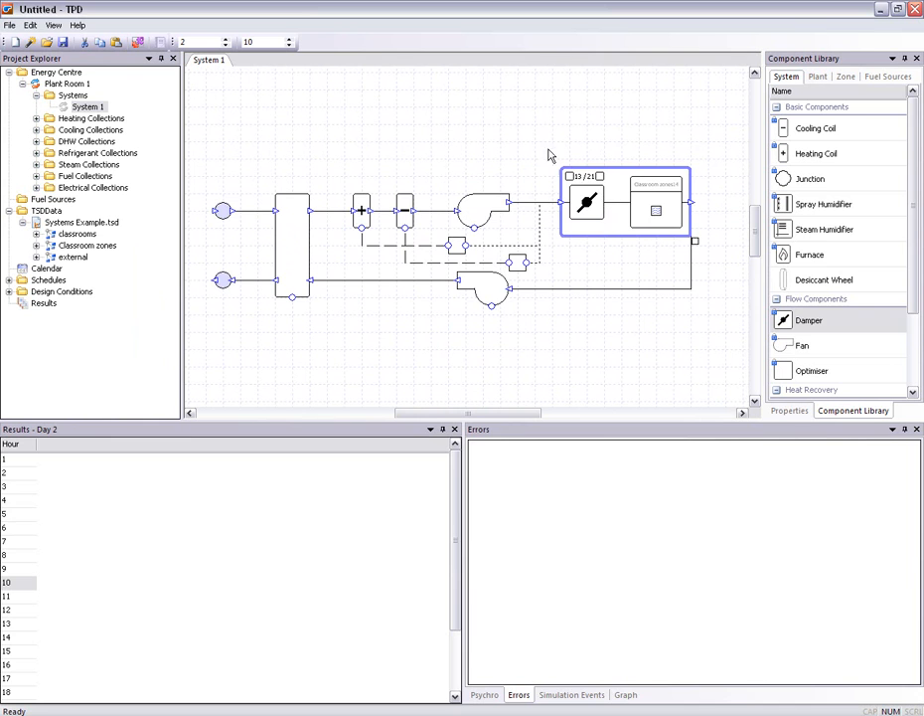
pyautogui.click(515, 132)
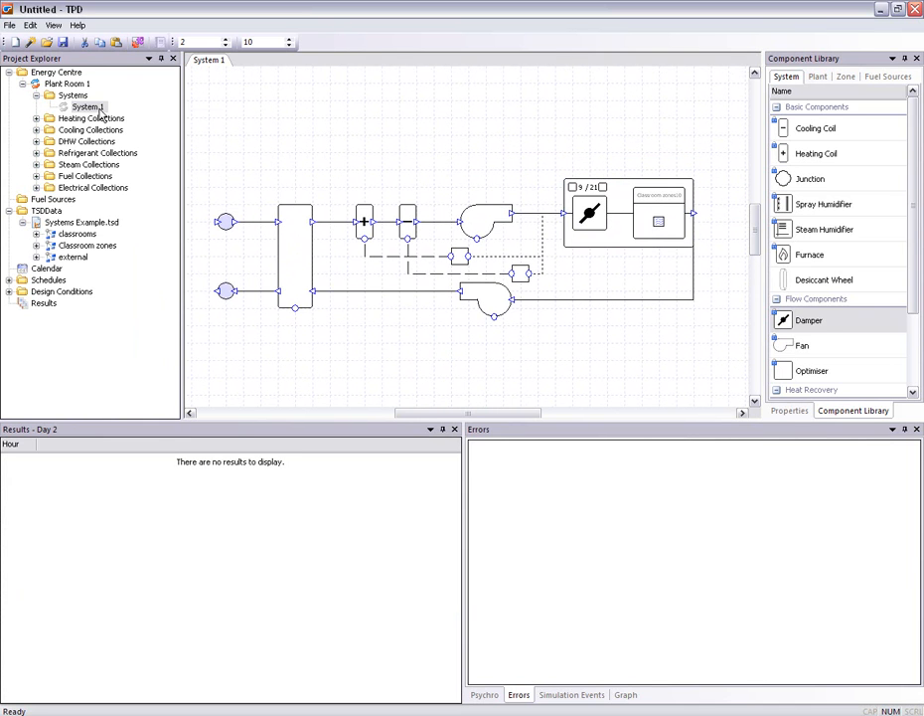
pyautogui.rightClick(99, 114)
pyautogui.click(131, 174)
pyautogui.click(518, 490)
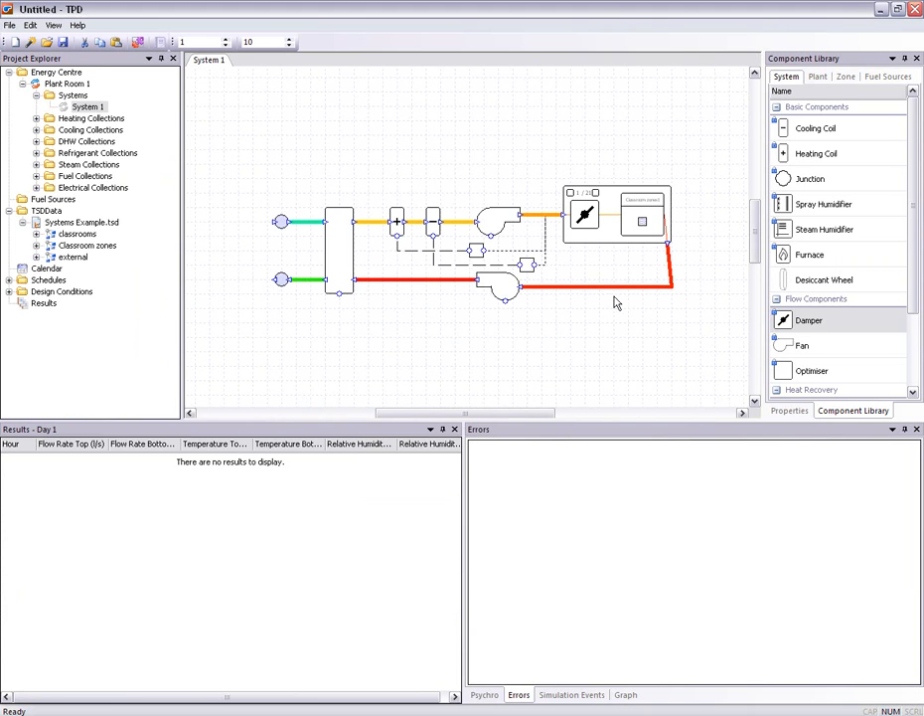
# Graph the zone's hourly heating, cooling and electrical loads and compare them for several classrooms in the component group, including on day 4
pyautogui.moveTo(592, 324); pyautogui.dragTo(618, 347)
pyautogui.scroll(1, 587, 328)
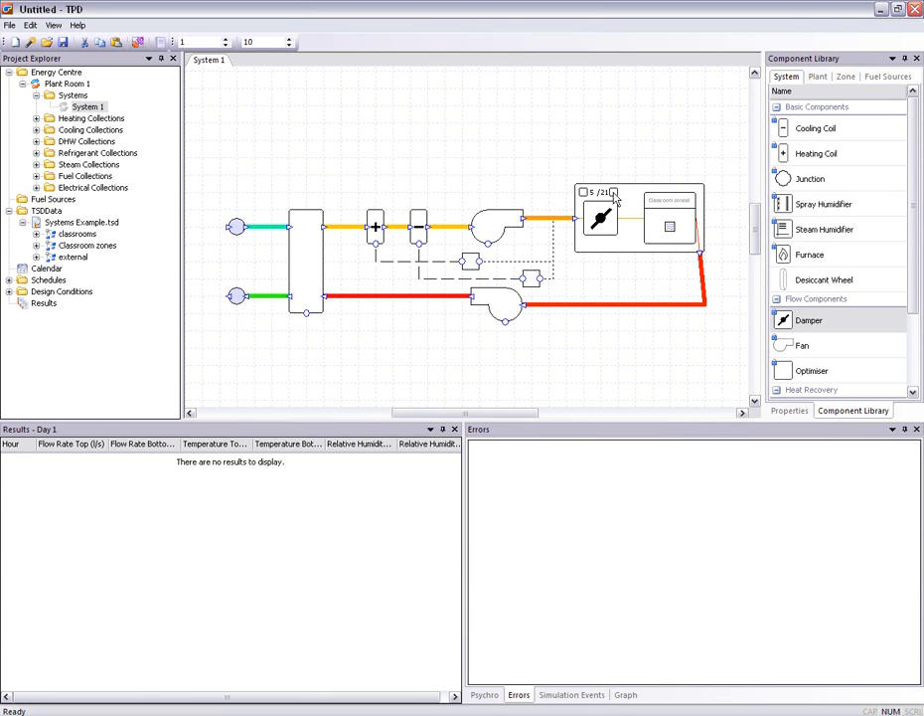
pyautogui.click(671, 232)
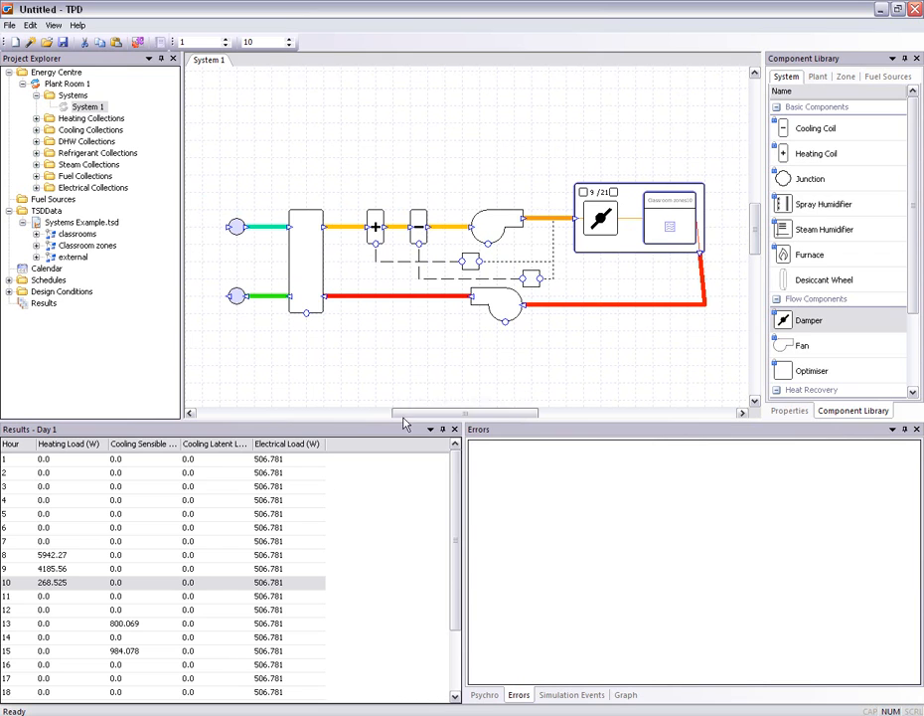
pyautogui.moveTo(453, 513)
pyautogui.mouseDown()
pyautogui.moveTo(464, 566)
pyautogui.moveTo(467, 499)
pyautogui.mouseUp()
pyautogui.click(626, 695)
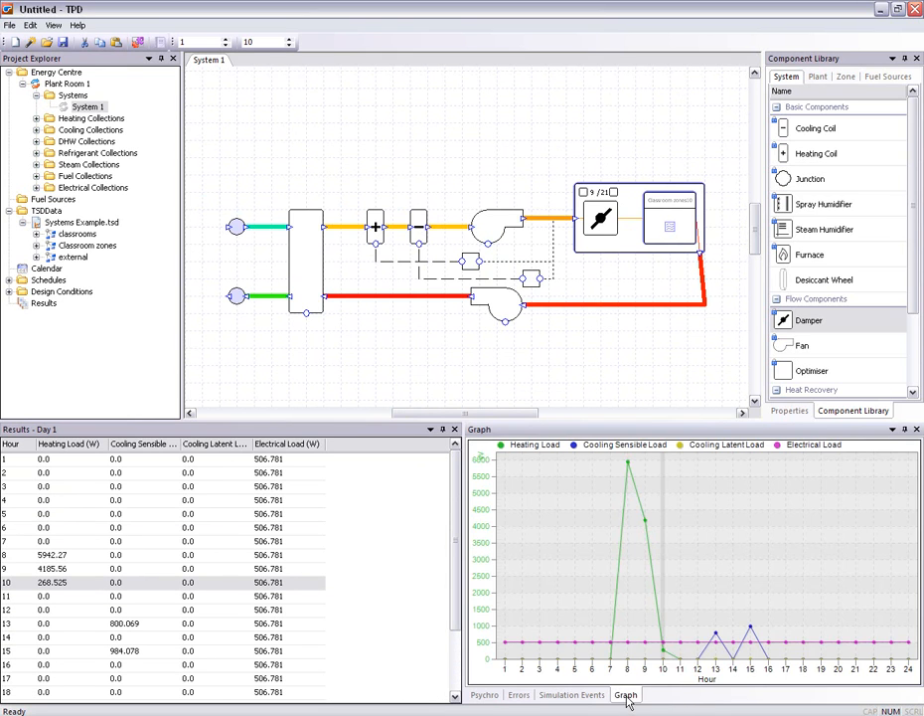
pyautogui.click(613, 192)
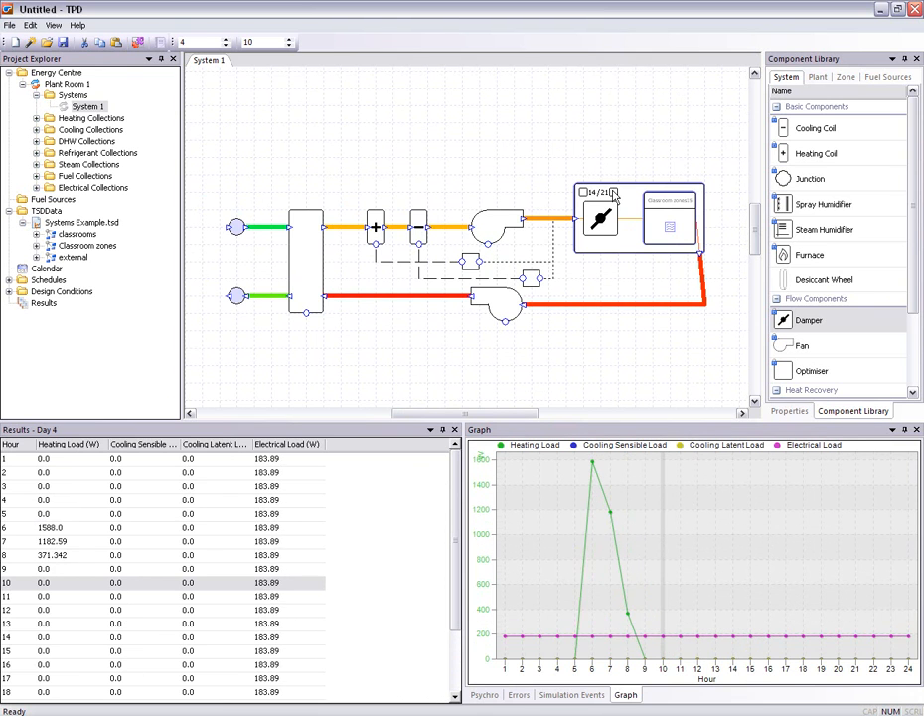
pyautogui.click(613, 192)
pyautogui.click(614, 193)
pyautogui.click(614, 193)
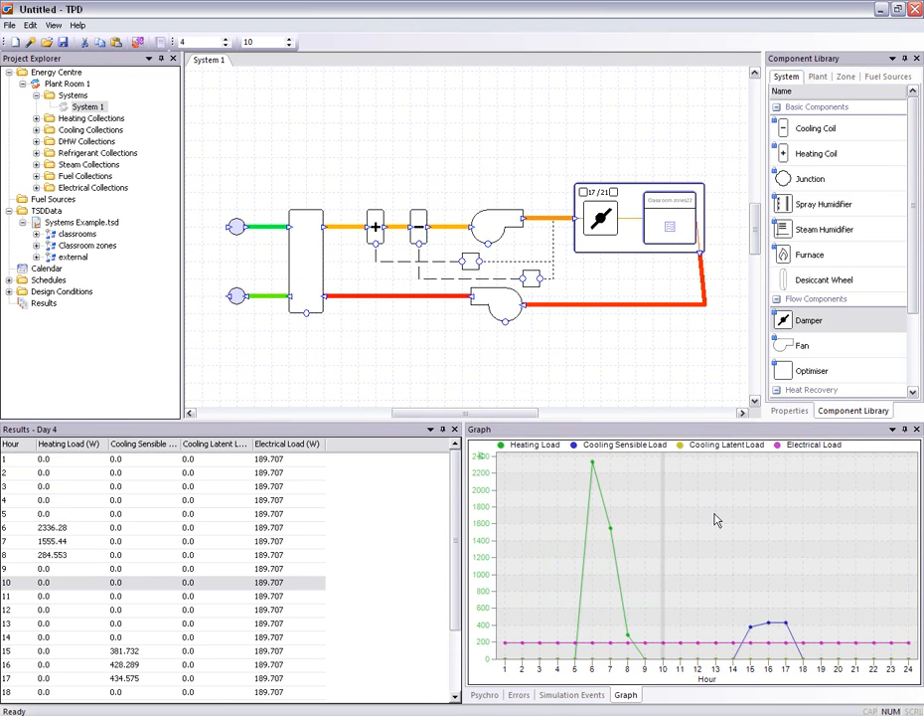
# Examine the heating coil's hourly results, advance to day 8, and examine the heat exchanger's results for that day
pyautogui.click(377, 227)
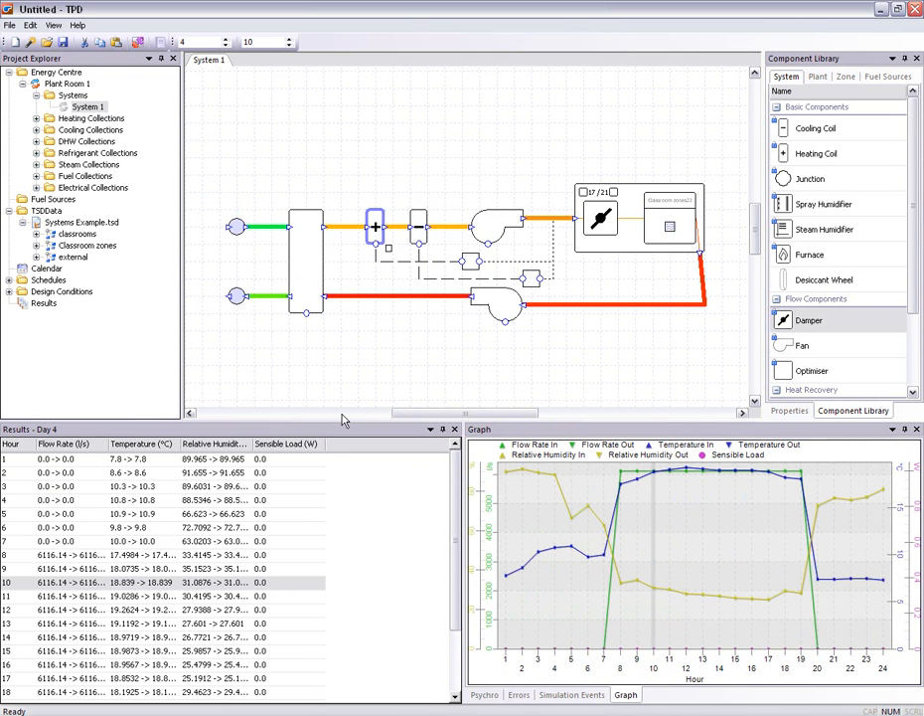
pyautogui.moveTo(256, 449); pyautogui.dragTo(304, 449)
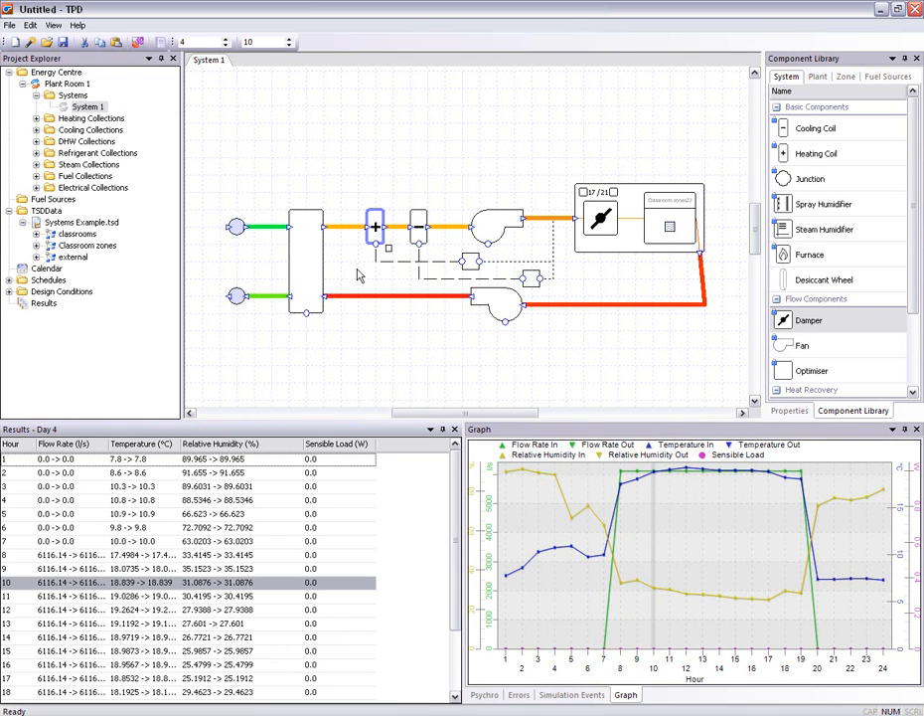
pyautogui.click(227, 40)
pyautogui.click(227, 40)
pyautogui.click(227, 40)
pyautogui.click(227, 40)
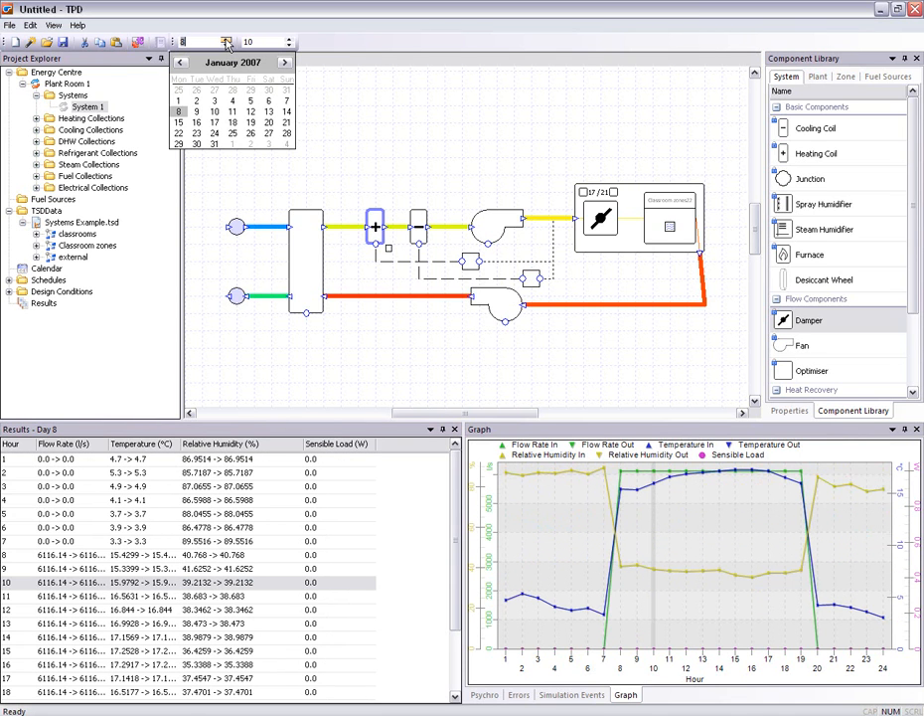
pyautogui.click(306, 243)
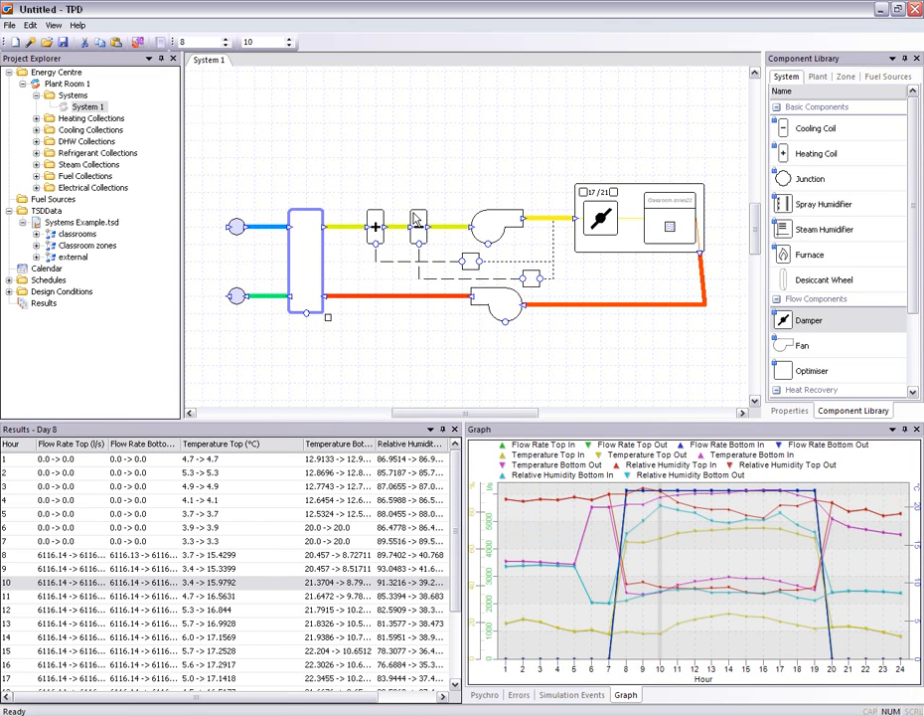
pyautogui.click(426, 156)
# Combine all components of the air-side system, including the damper and zone group, into a single group
pyautogui.scroll(-1, 421, 152)
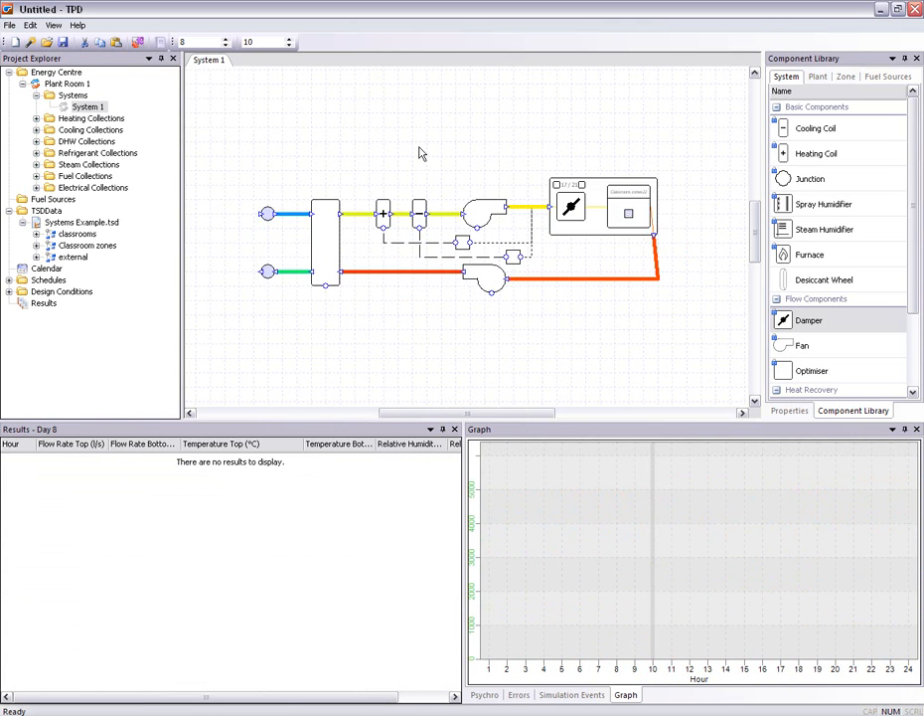
pyautogui.moveTo(234, 155); pyautogui.dragTo(696, 330)
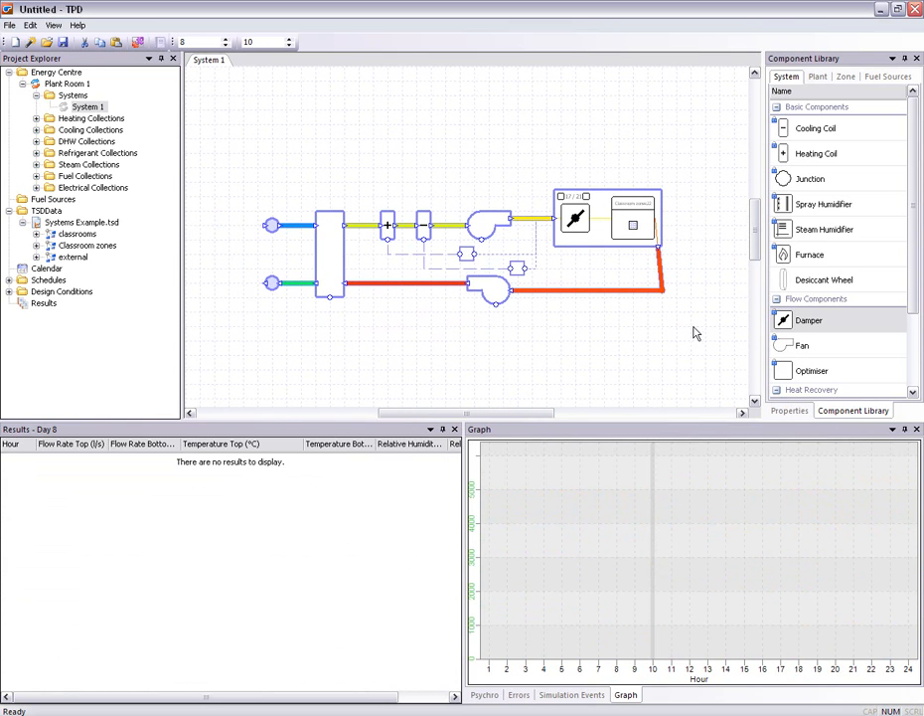
pyautogui.rightClick(600, 221)
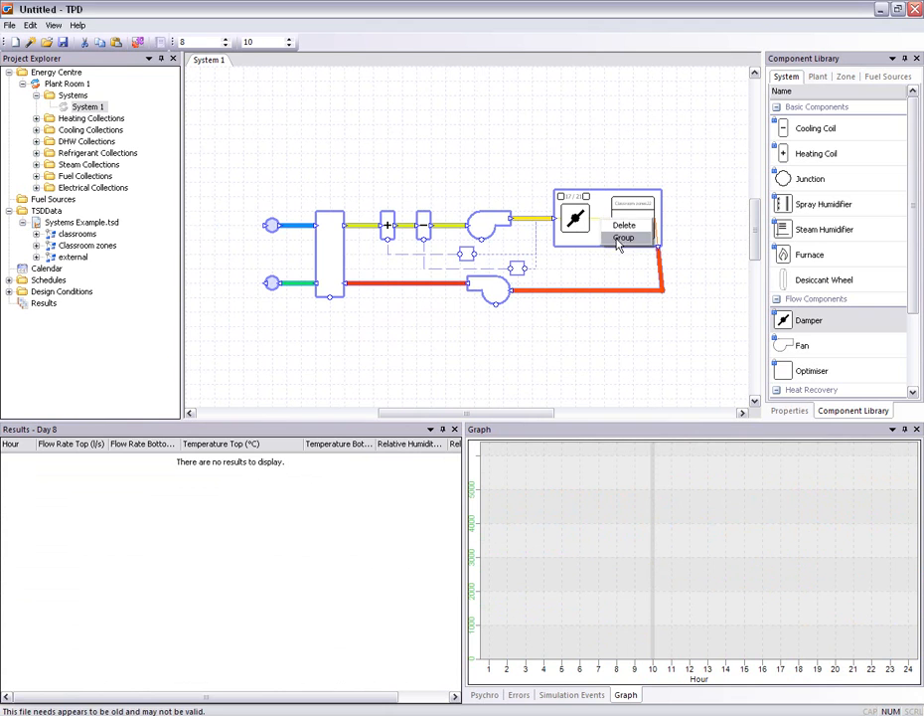
pyautogui.click(622, 238)
pyautogui.click(442, 387)
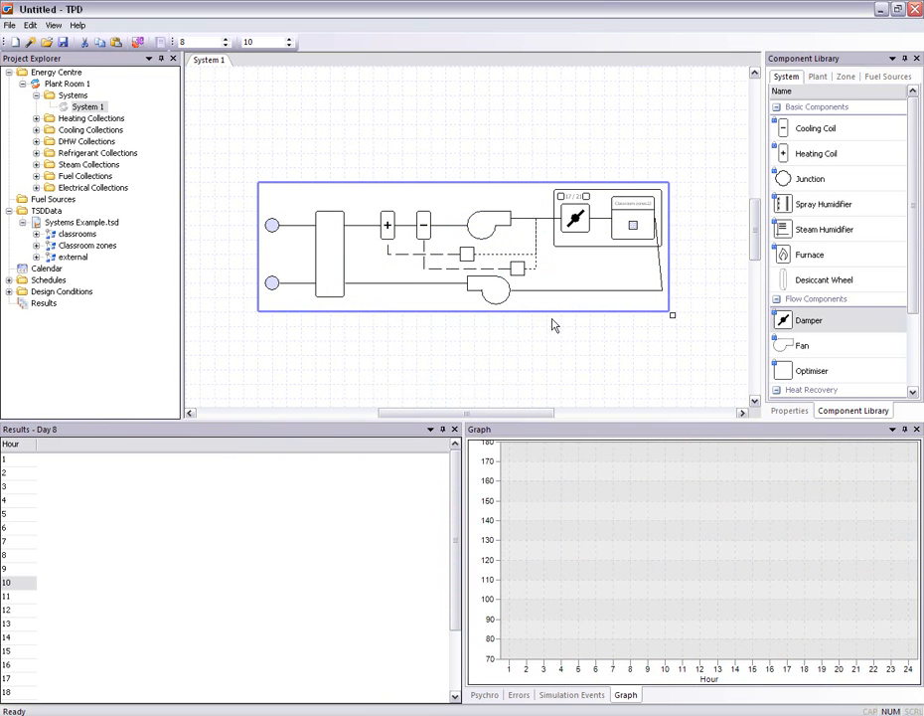
# Add the complete system group to the component library and name it Fancoil System
pyautogui.rightClick(583, 260)
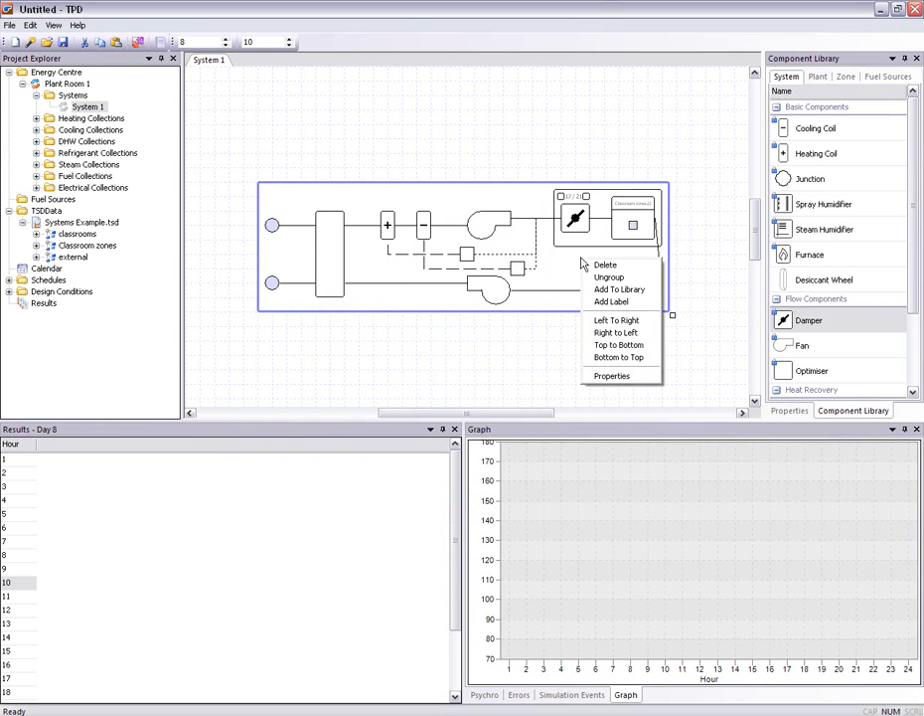
pyautogui.click(633, 290)
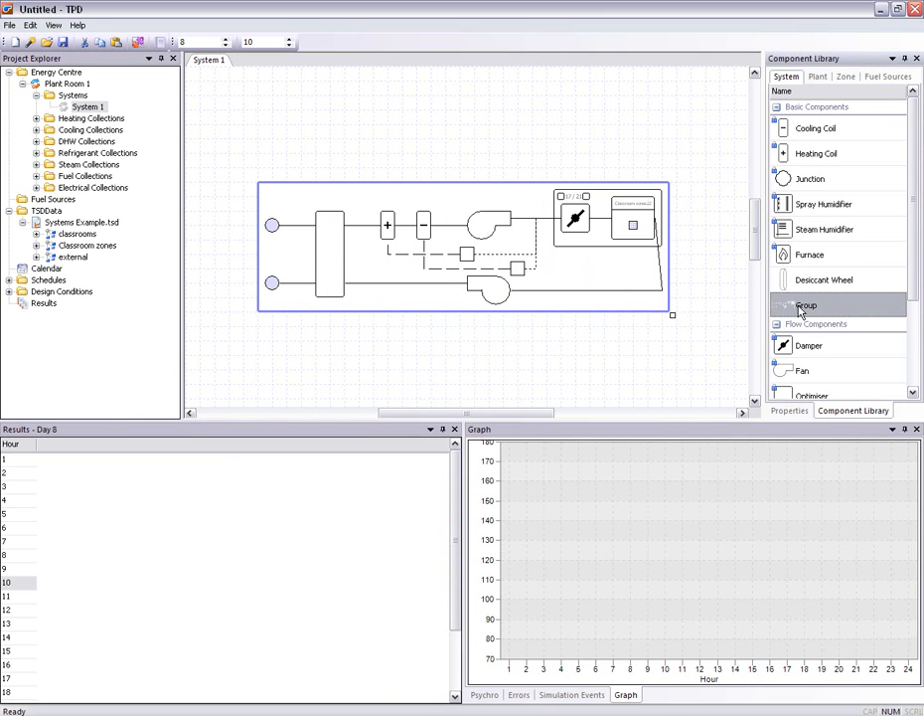
pyautogui.click(801, 307)
pyautogui.write('Fancoil System')
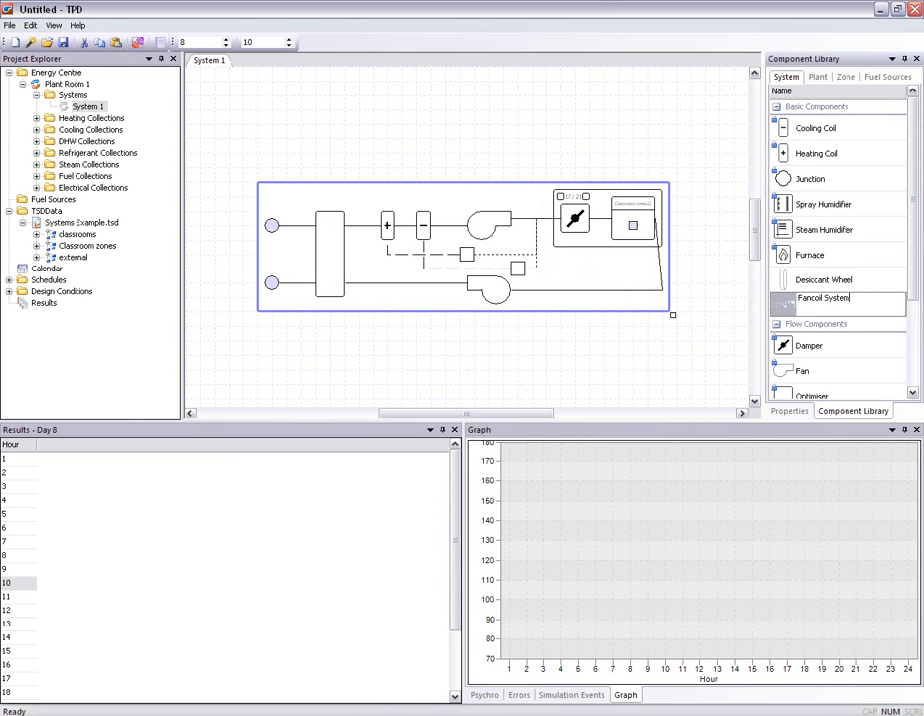
pyautogui.click(700, 266)
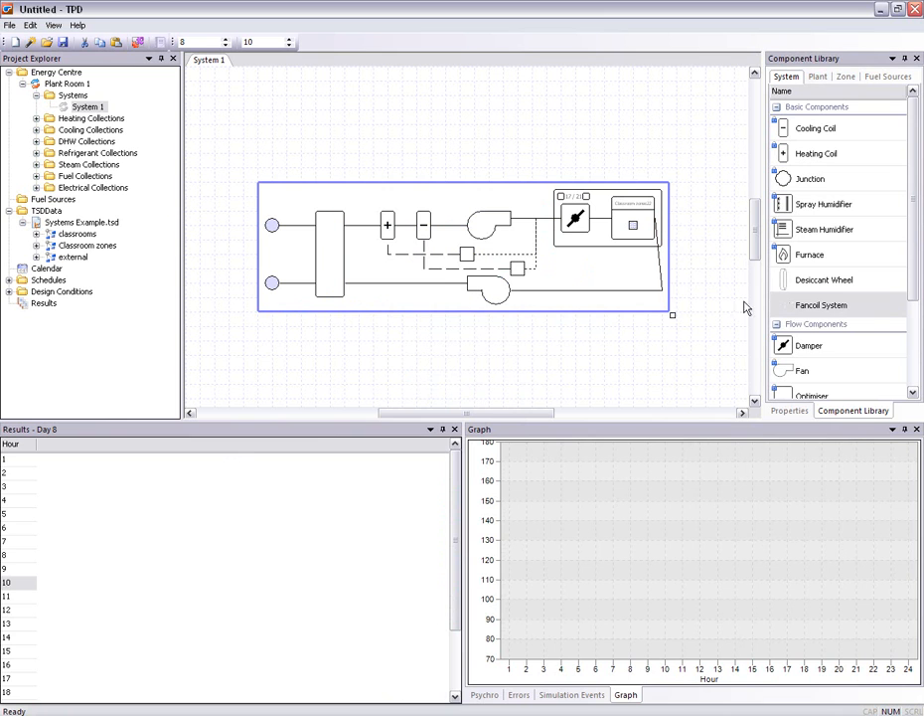
# Delete the original group, insert the saved Fancoil System from the library in its place, and ungroup it
pyautogui.click(621, 268)
pyautogui.press('Delete')
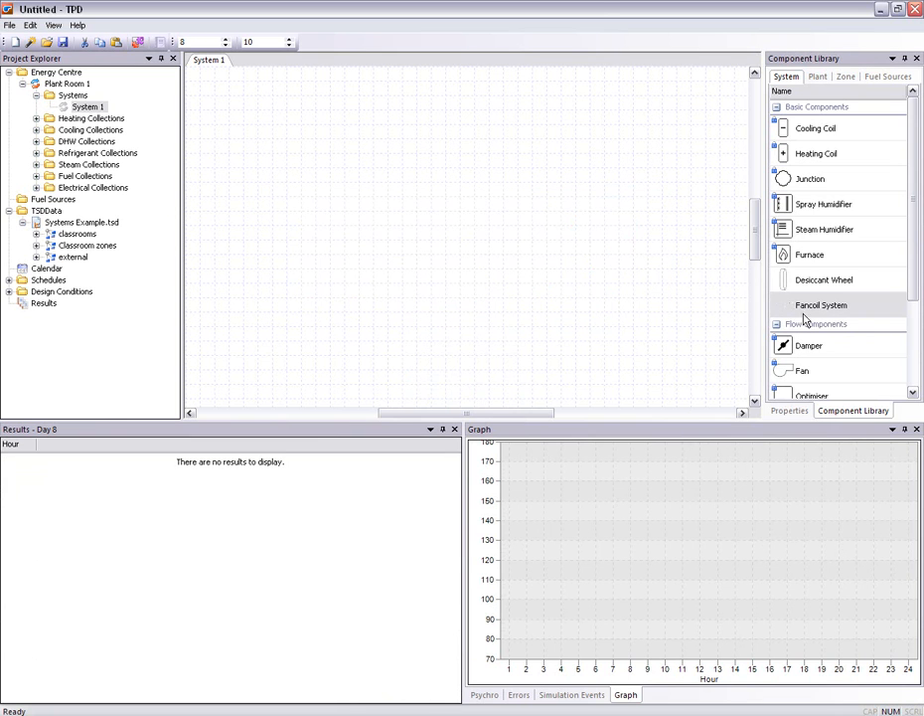
pyautogui.moveTo(853, 314); pyautogui.dragTo(487, 254)
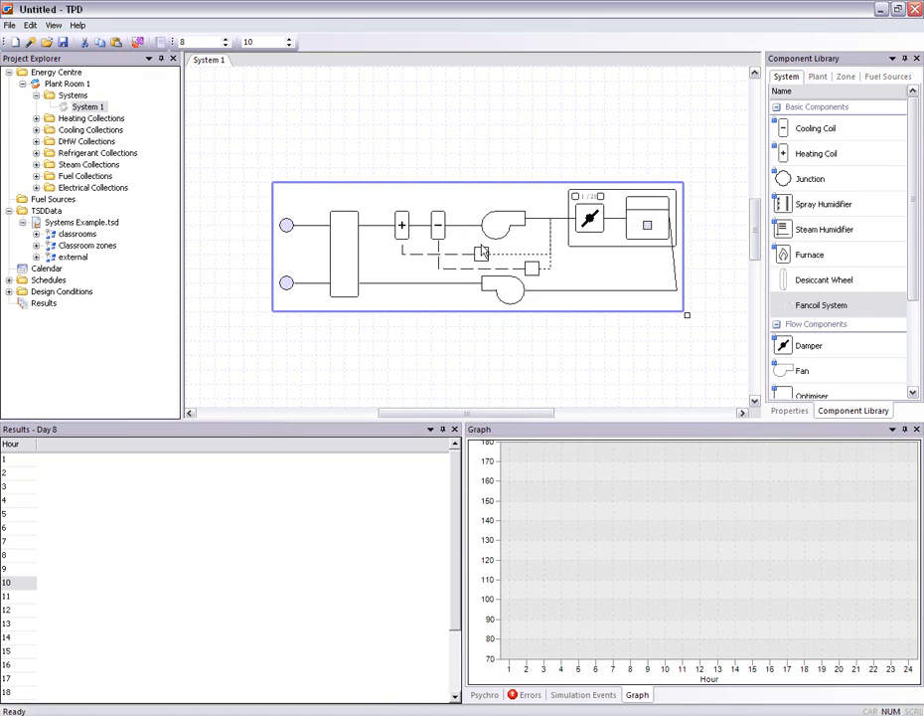
pyautogui.rightClick(484, 248)
pyautogui.click(500, 263)
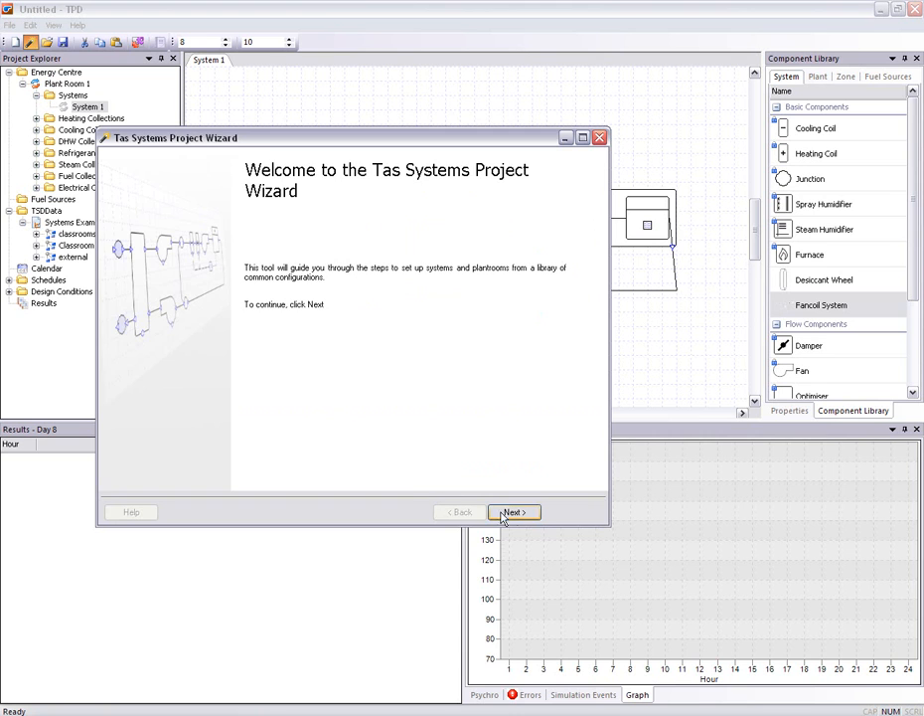
# Create a new project in the project wizard and import the zones from Systems Example.tsd
pyautogui.click(515, 512)
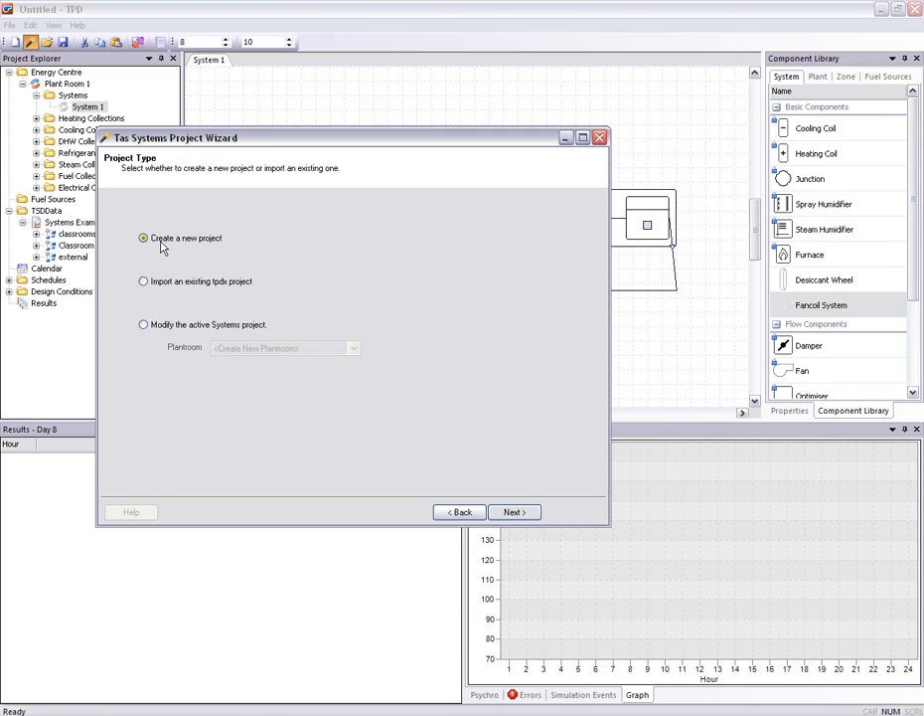
pyautogui.click(529, 518)
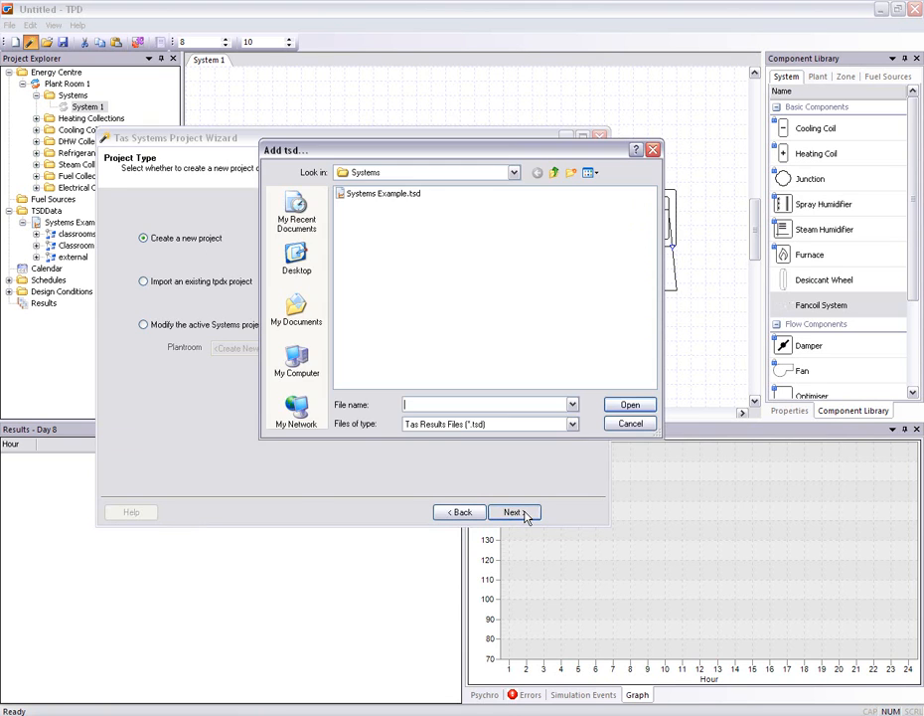
pyautogui.doubleClick(387, 194)
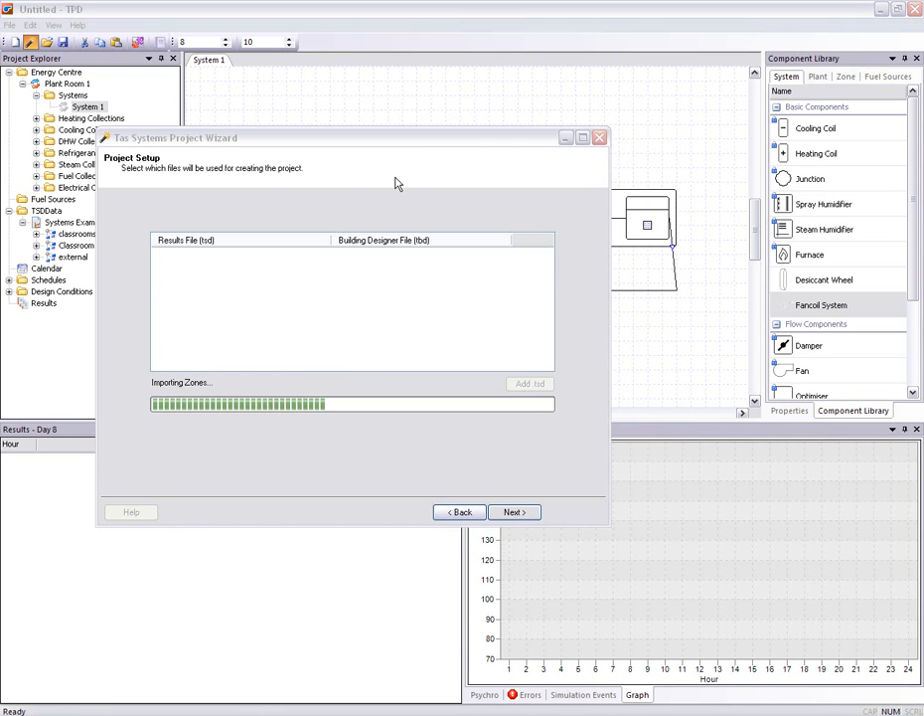
pyautogui.click(518, 516)
# Enlarge the wizard and assign the whole classrooms zone group to a new system, checking the zones it contains
pyautogui.moveTo(475, 138); pyautogui.dragTo(448, 66)
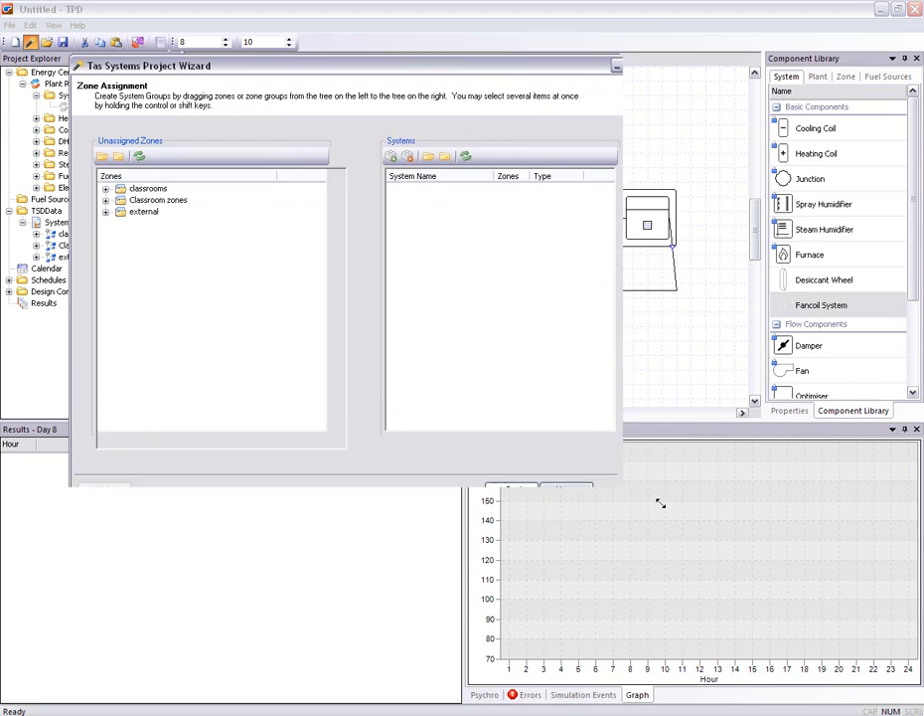
pyautogui.moveTo(585, 457); pyautogui.dragTo(810, 617)
pyautogui.moveTo(134, 190); pyautogui.dragTo(503, 195)
pyautogui.click(468, 189)
pyautogui.moveTo(567, 177); pyautogui.dragTo(615, 180)
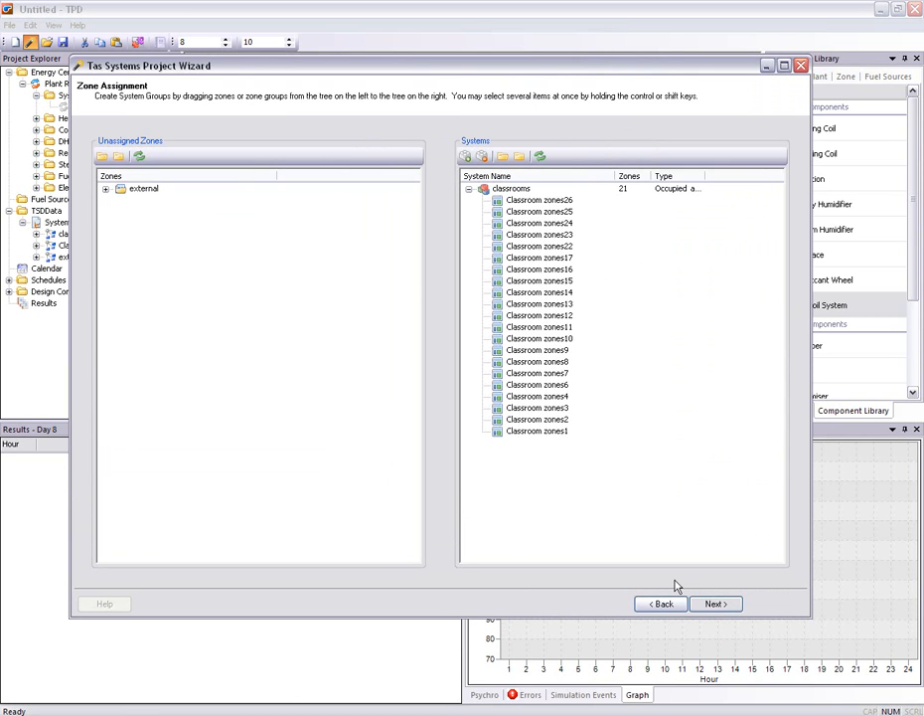
pyautogui.click(709, 604)
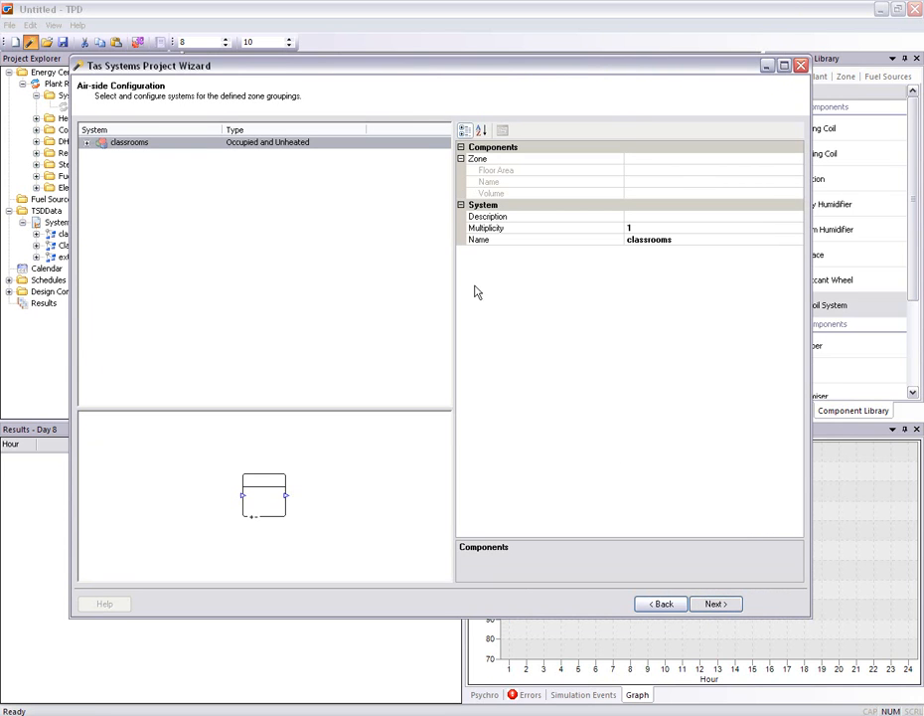
# Set the classrooms system type to CAV (With Reheat), review its schematic, and accept the air-side configuration
pyautogui.click(256, 145)
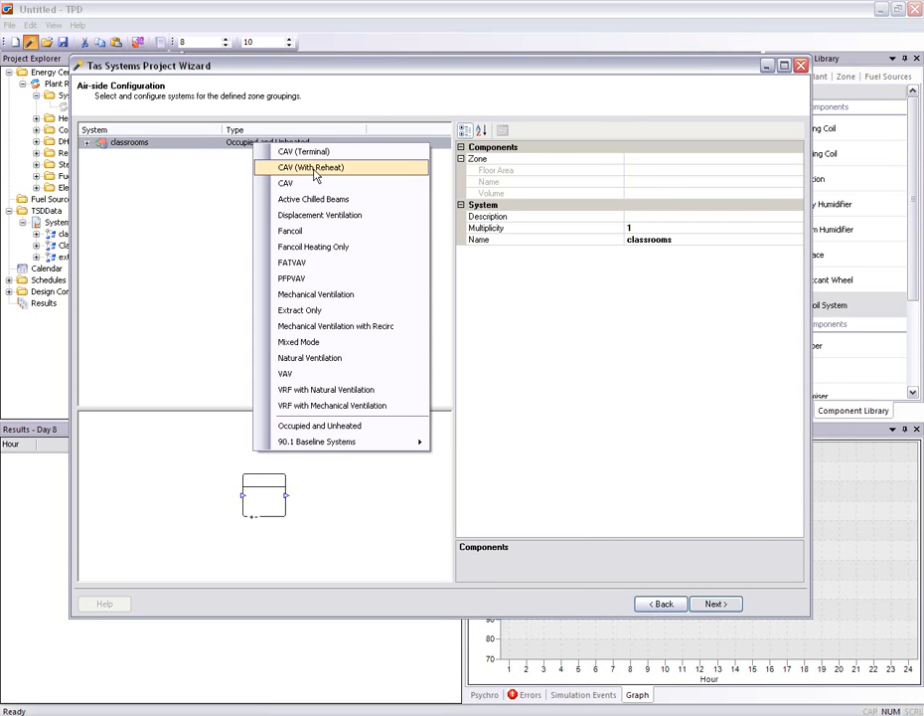
pyautogui.click(314, 169)
pyautogui.moveTo(453, 288); pyautogui.dragTo(460, 289)
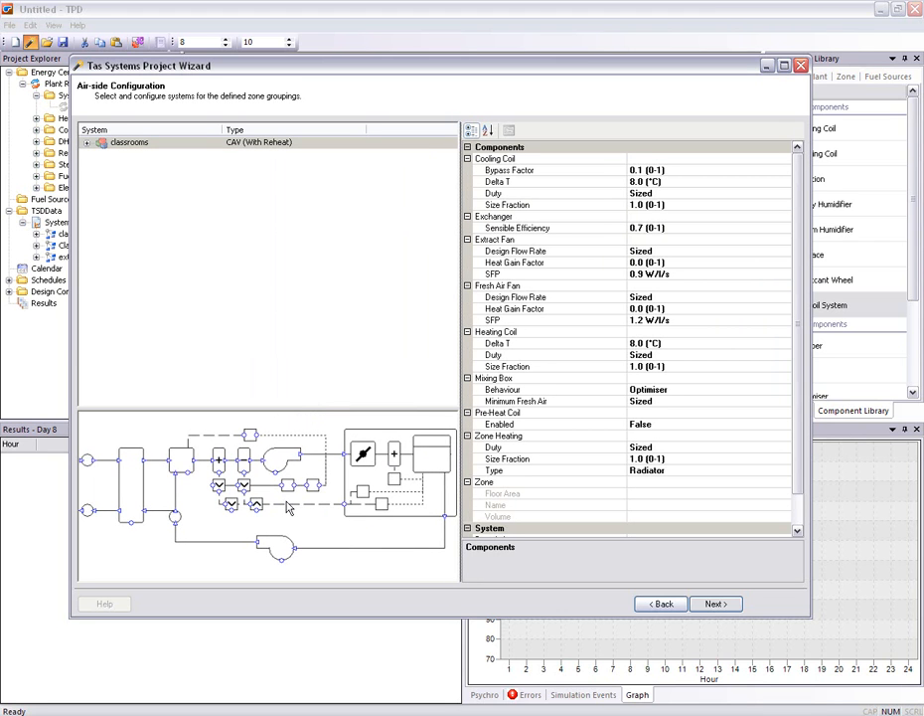
pyautogui.click(360, 454)
pyautogui.click(716, 604)
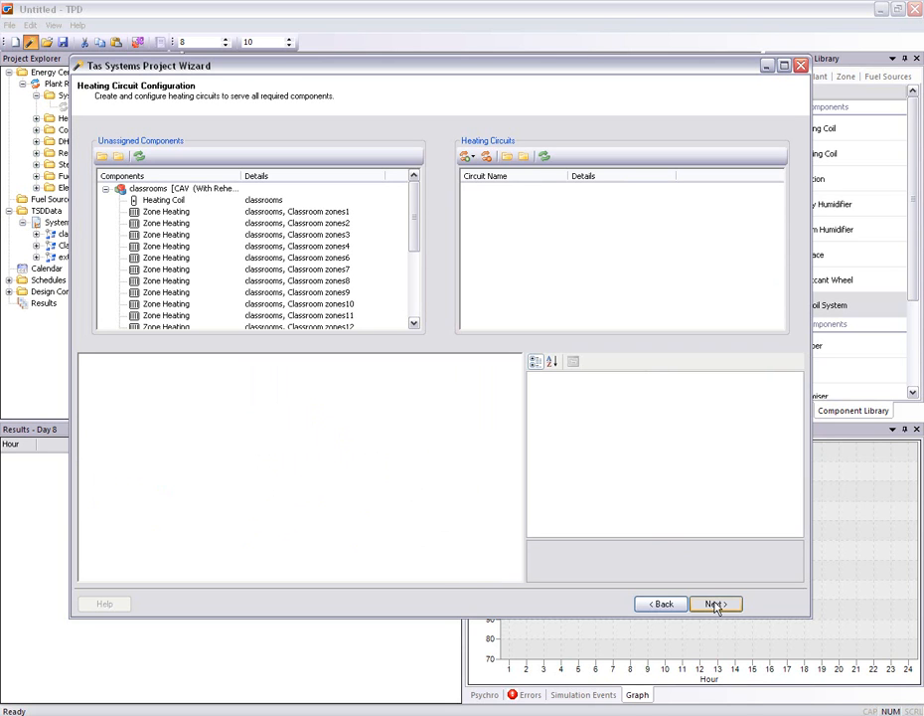
# Assign all the classrooms heating components to a new single-boiler heating circuit and review the components it serves
pyautogui.moveTo(184, 195); pyautogui.dragTo(552, 211)
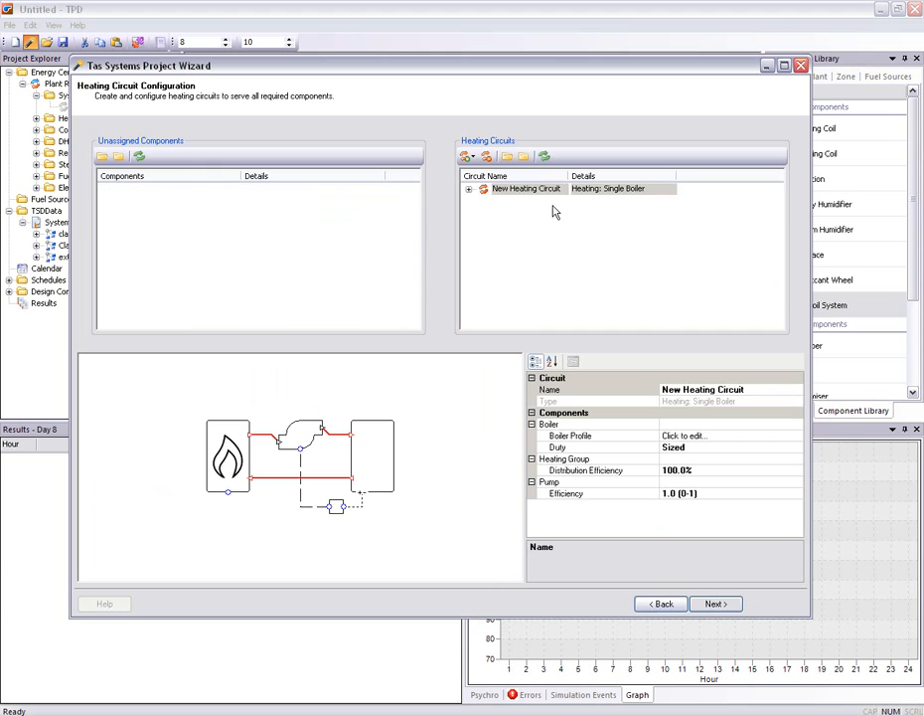
pyautogui.click(469, 188)
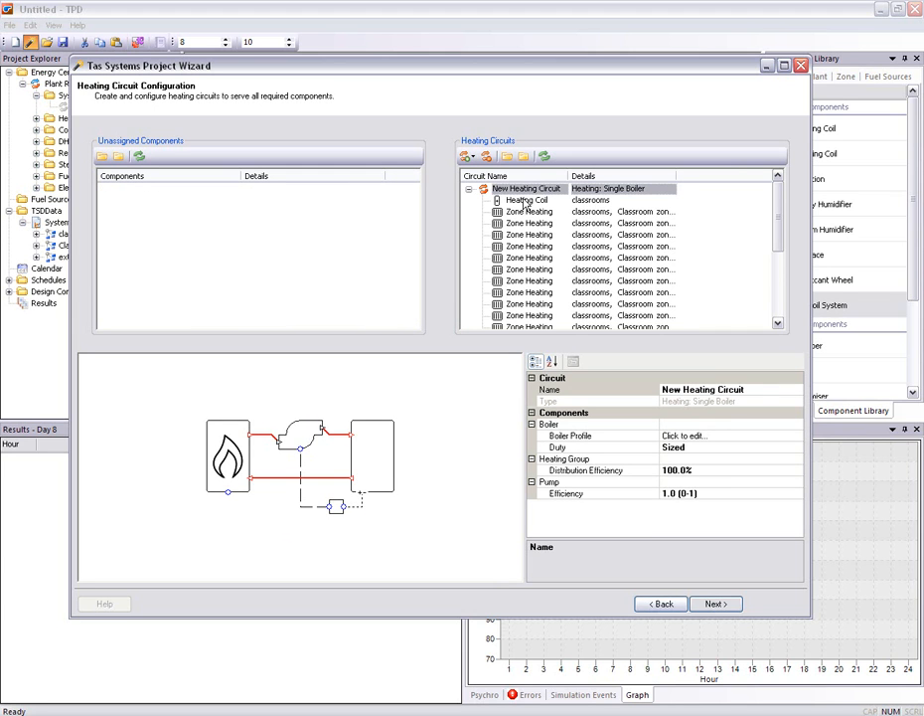
pyautogui.scroll(-3, 522, 231)
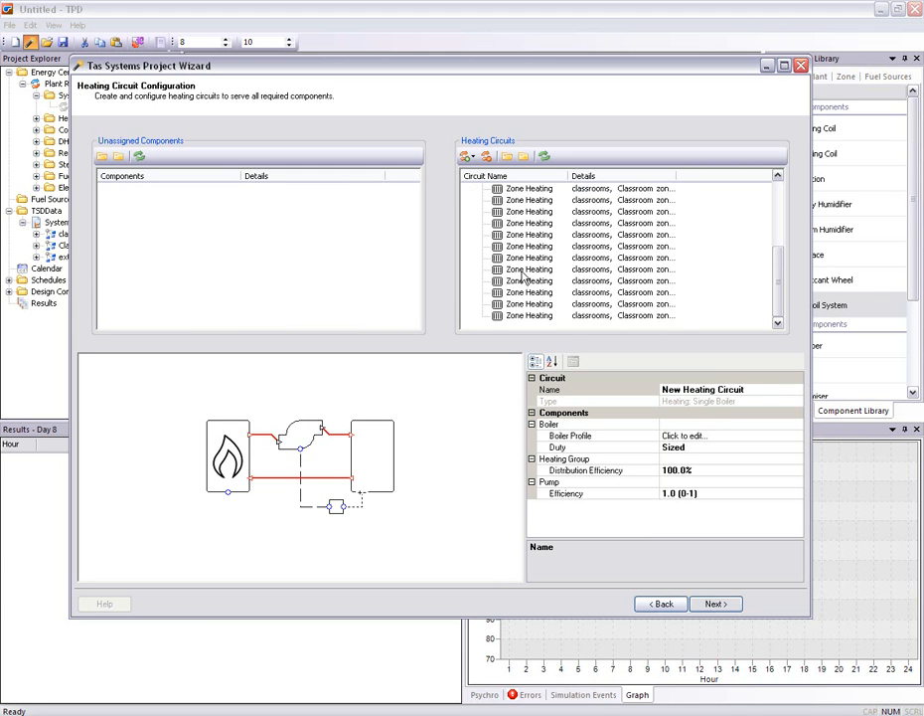
pyautogui.scroll(3, 524, 278)
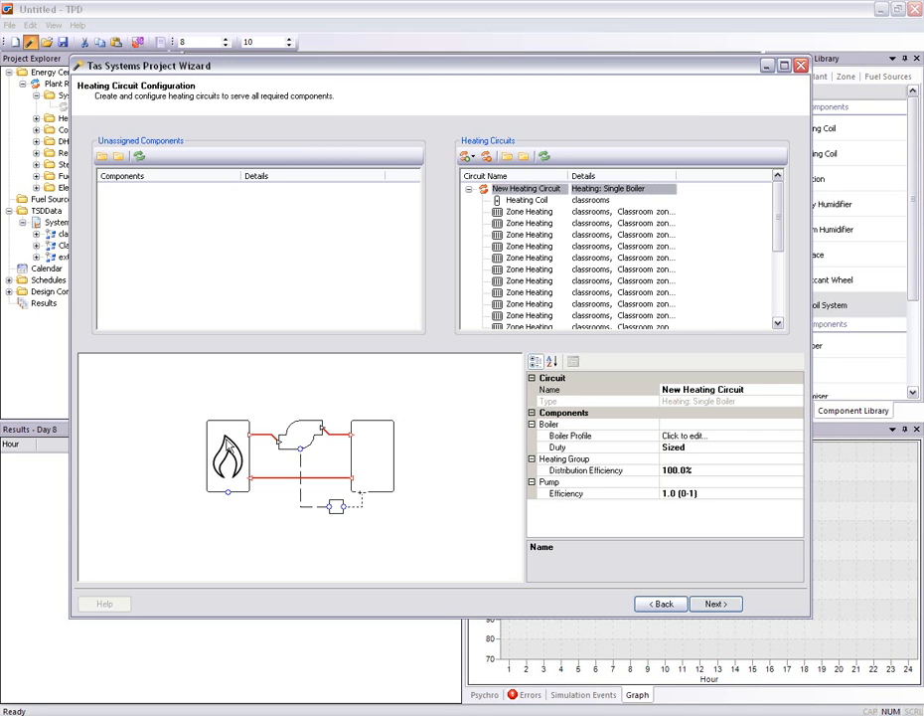
# Set the heating circuit's distribution efficiency to 95% and assign Natural Gas as the fuel source in its boiler profile
pyautogui.click(700, 469)
pyautogui.write('95')
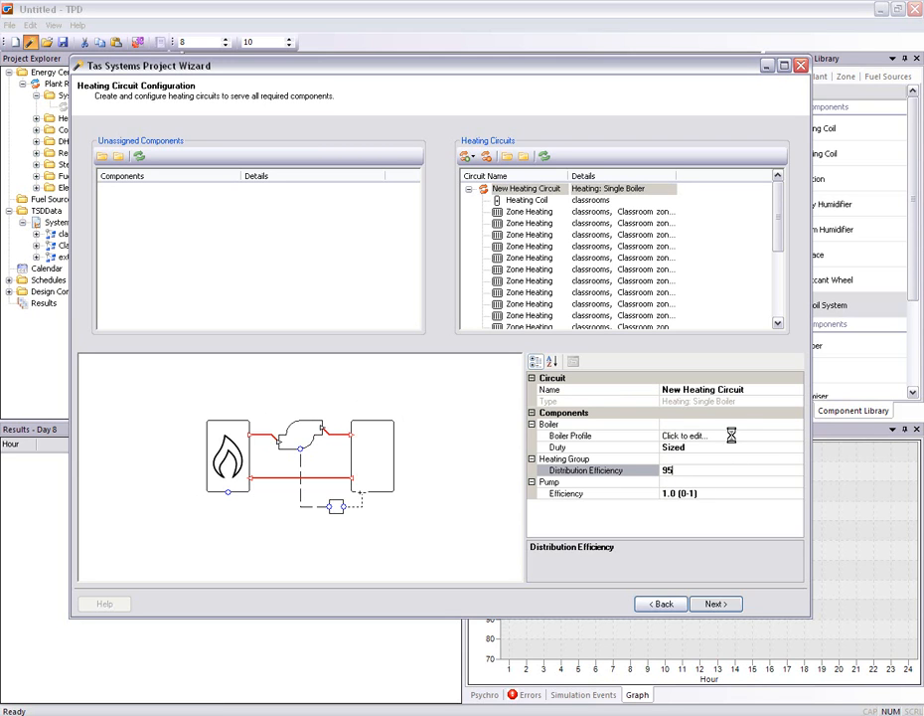
pyautogui.click(796, 437)
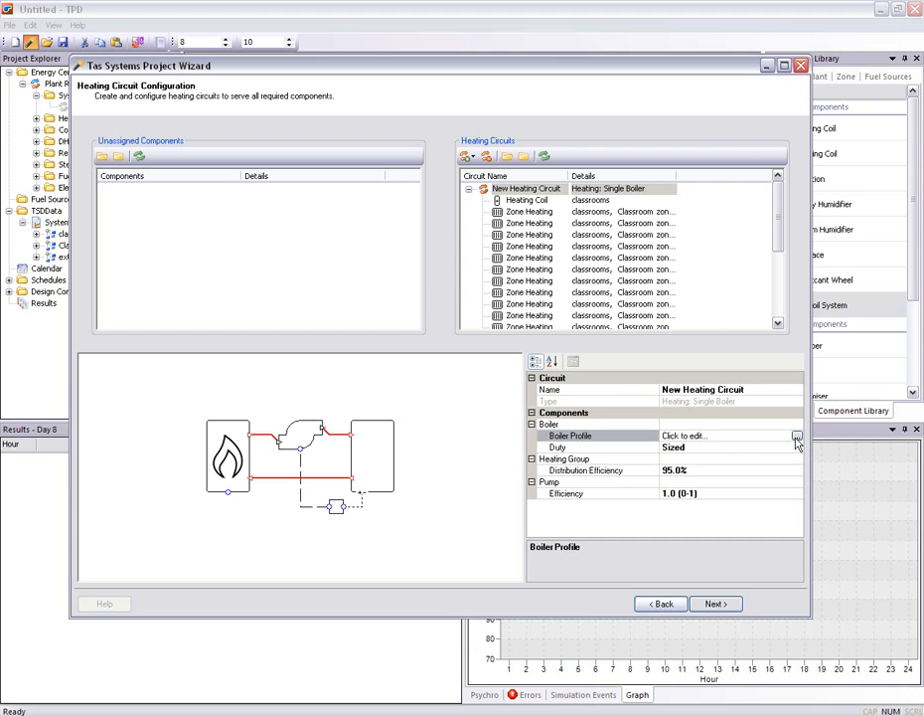
pyautogui.click(797, 437)
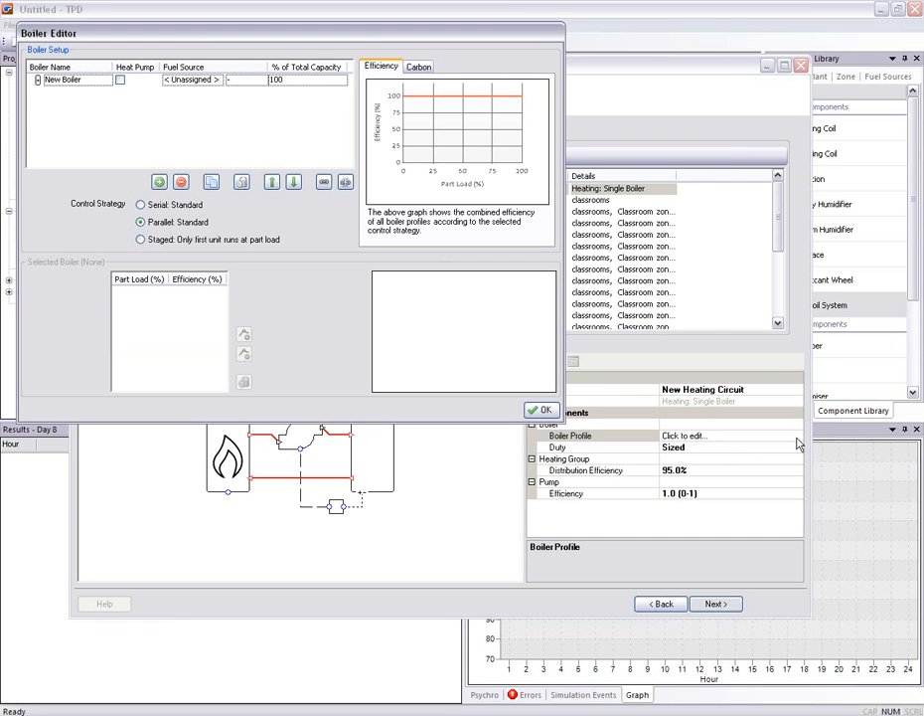
pyautogui.click(51, 80)
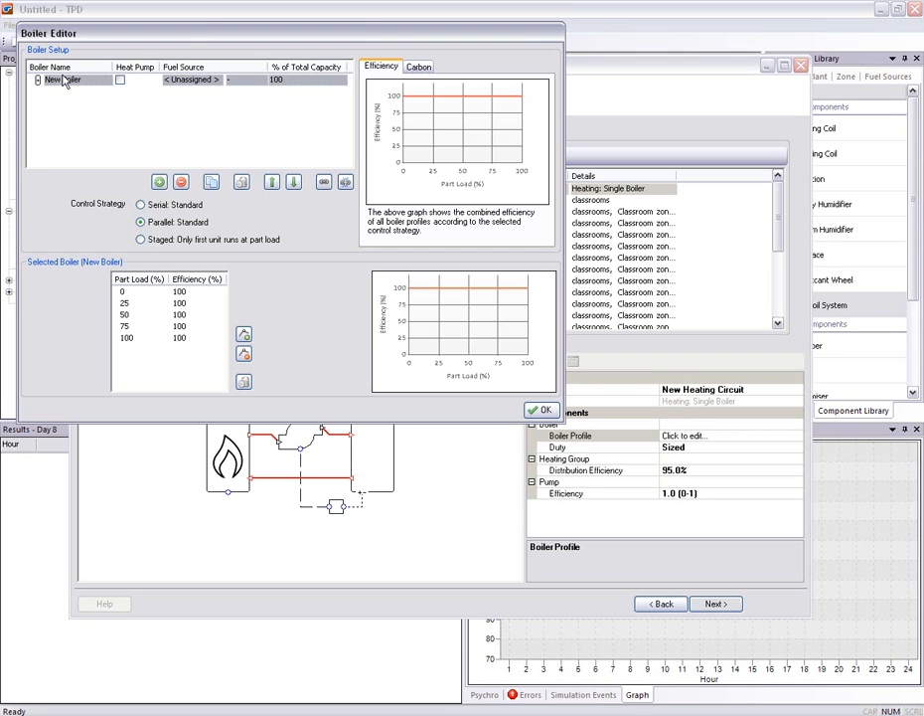
pyautogui.click(203, 80)
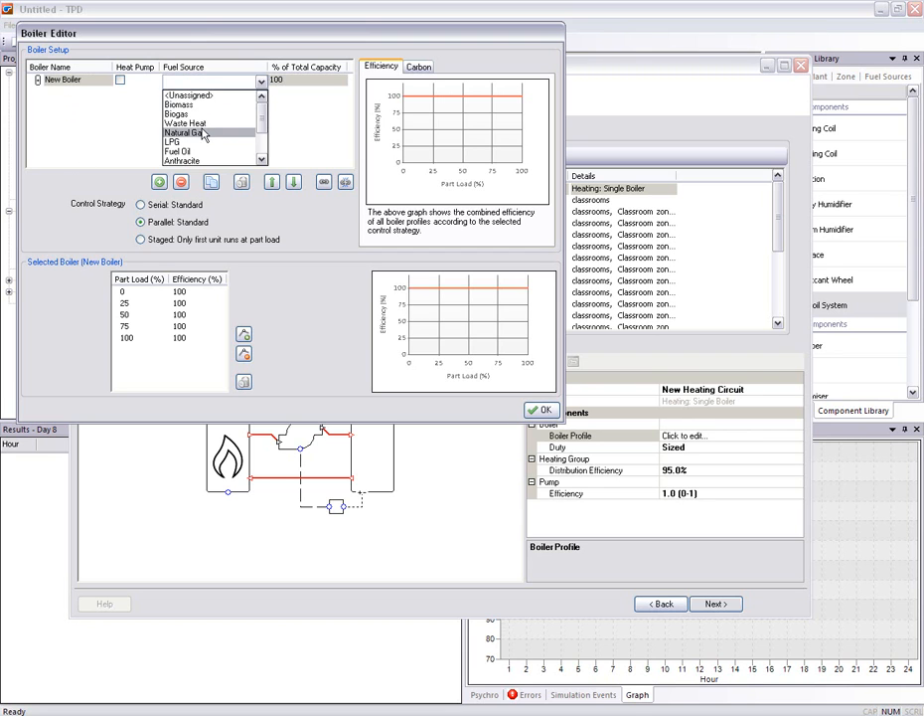
pyautogui.click(202, 135)
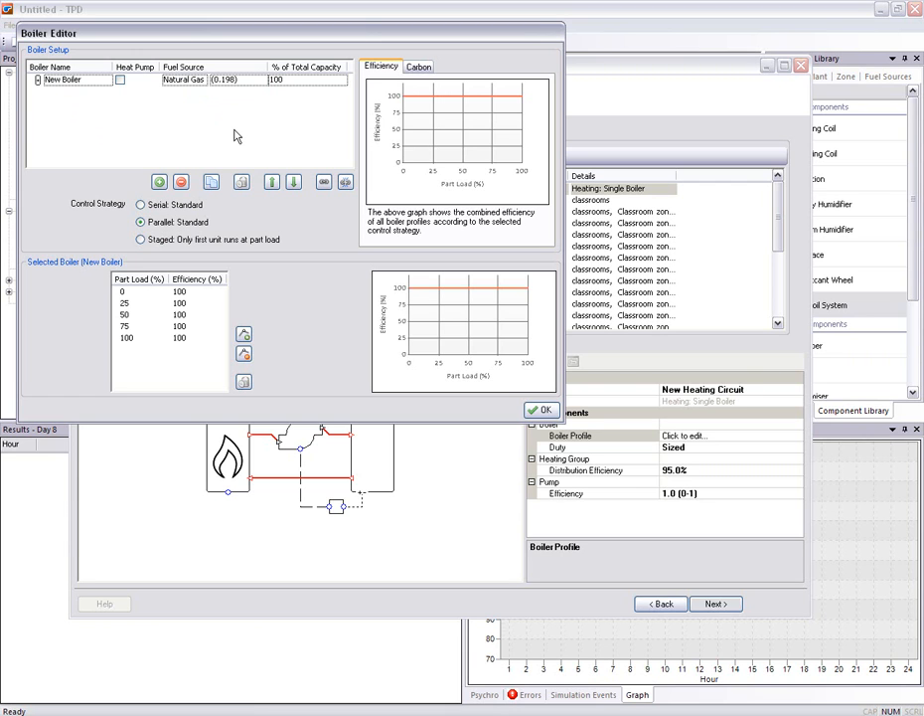
# Remove the boiler's 25% and 50% part-load points and change the 75% point to 30%
pyautogui.click(42, 80)
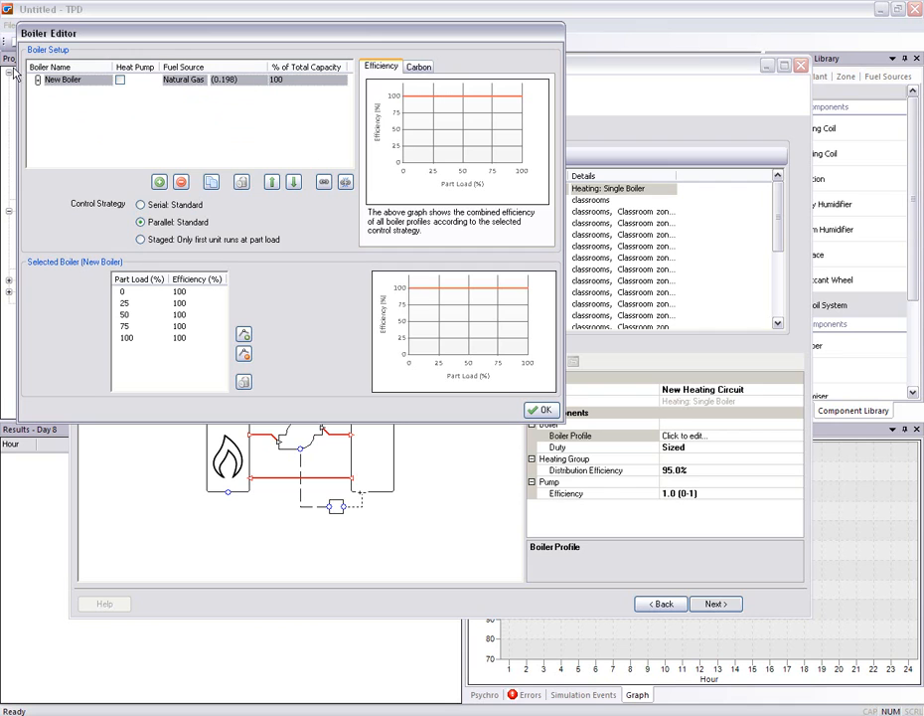
pyautogui.click(177, 314)
pyautogui.click(243, 353)
pyautogui.click(177, 302)
pyautogui.click(244, 354)
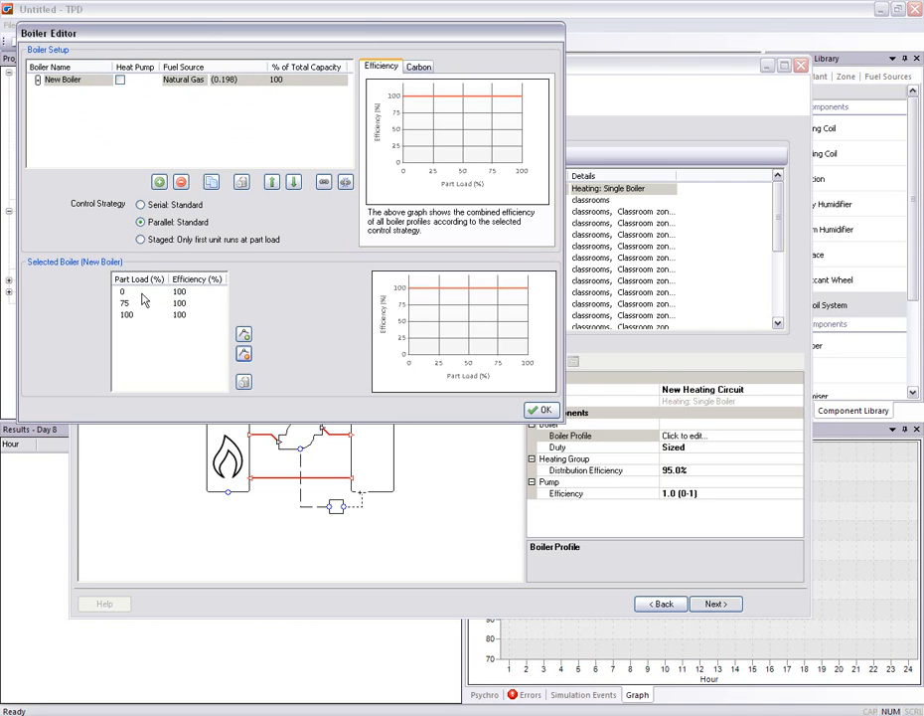
pyautogui.click(134, 304)
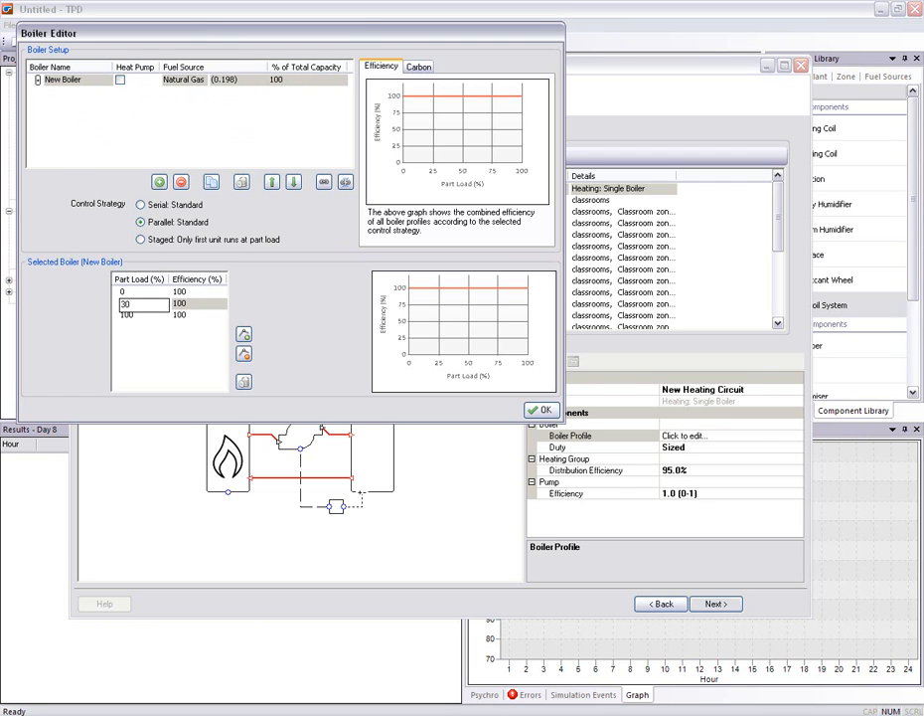
# Set the boiler efficiency to 95% at 0 and 30% part load and 90% at full load
pyautogui.click(185, 292)
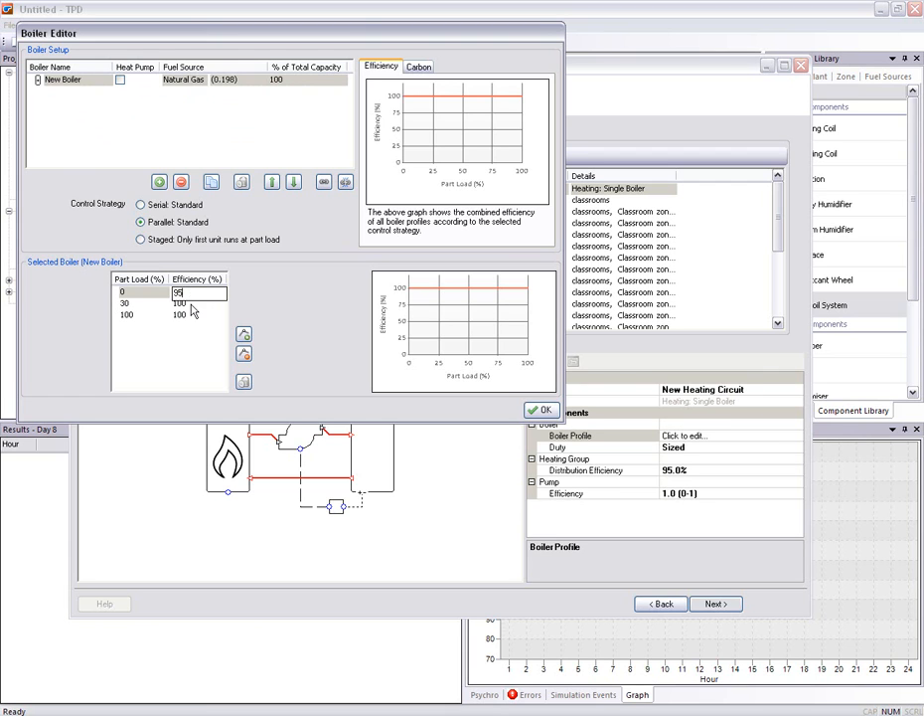
pyautogui.write('95')
pyautogui.click(191, 304)
pyautogui.write('90')
pyautogui.click(189, 315)
pyautogui.write('90')
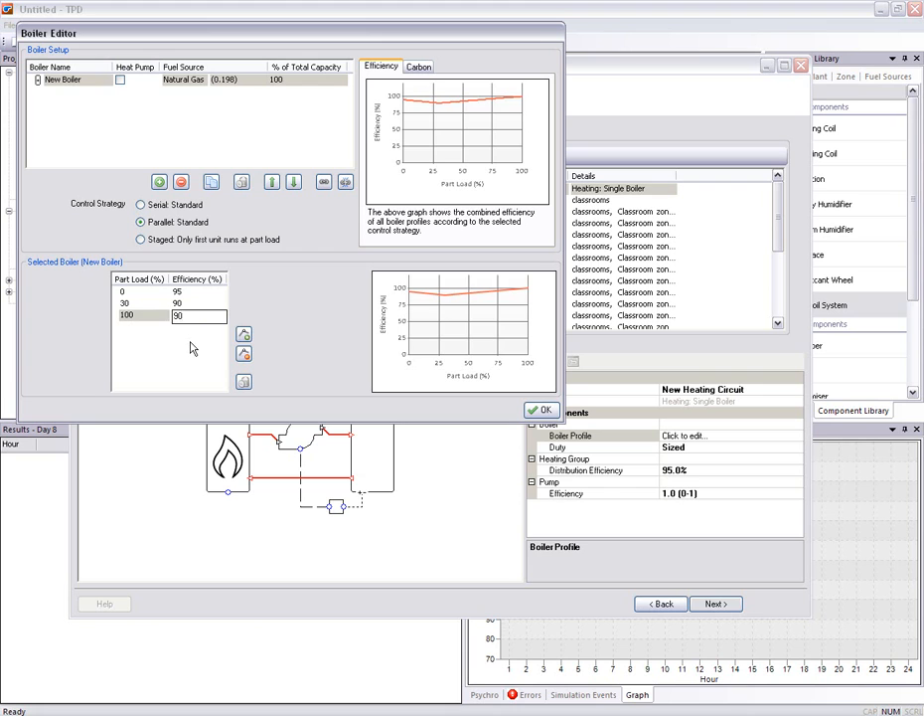
pyautogui.press('Return')
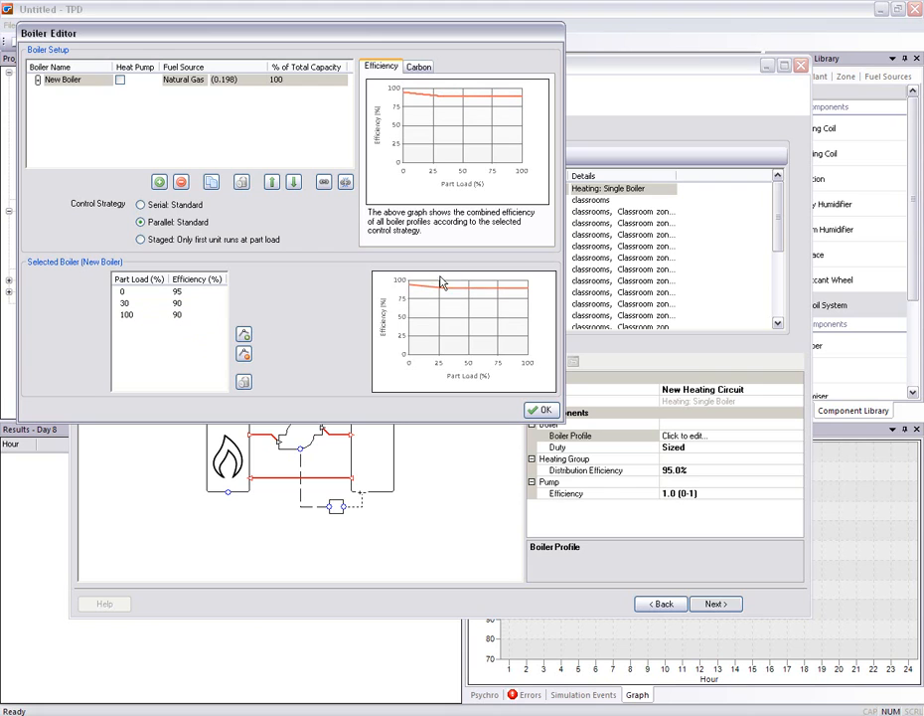
pyautogui.click(175, 302)
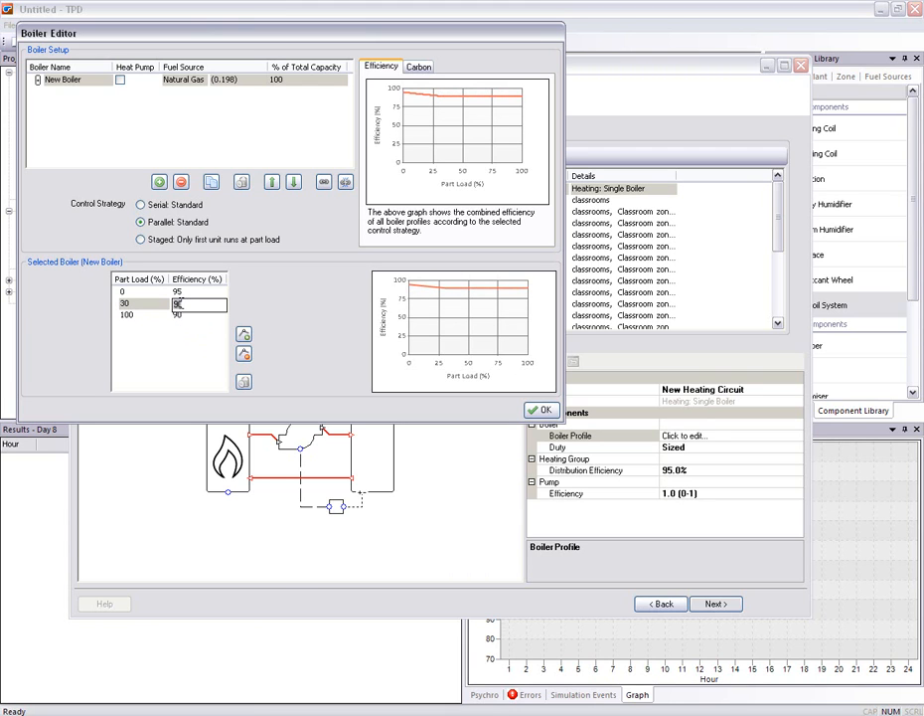
pyautogui.press('Return')
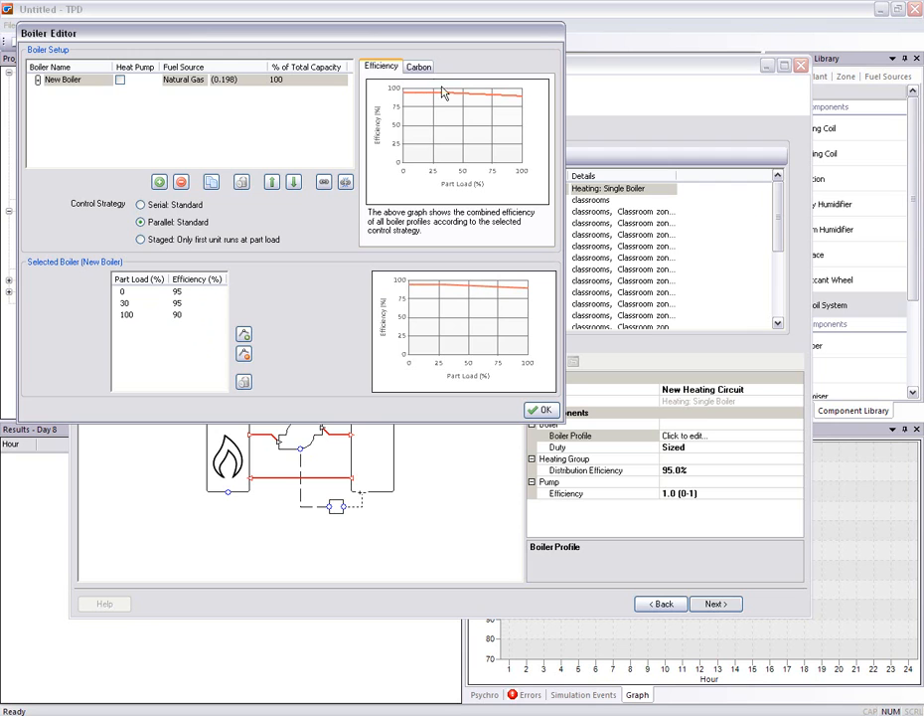
# Check the boiler's combined carbon graph, then accept the boiler profile and the heating circuit configuration
pyautogui.click(419, 67)
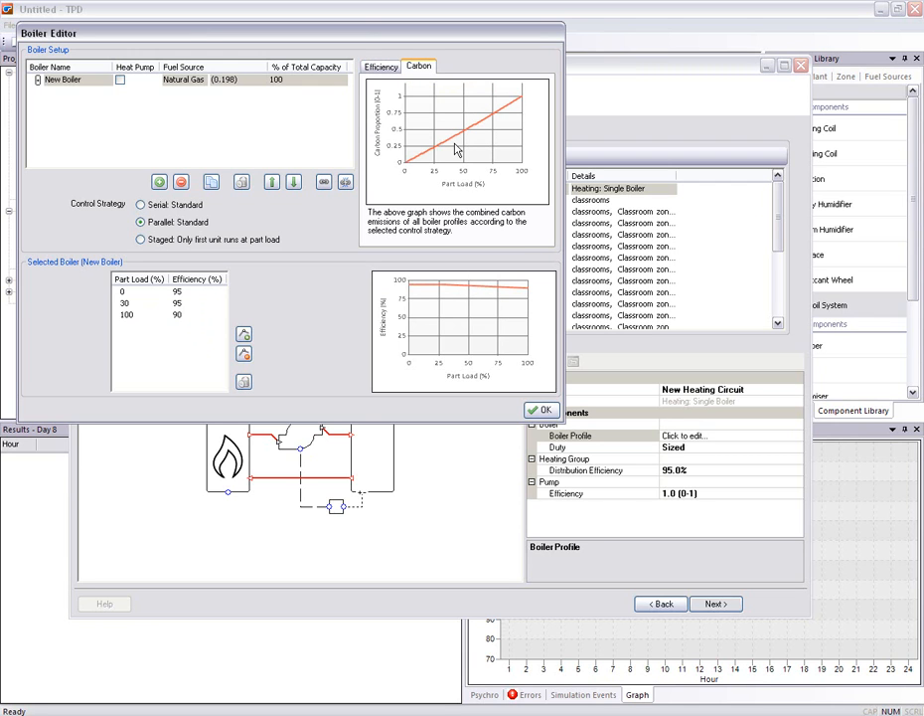
pyautogui.click(539, 408)
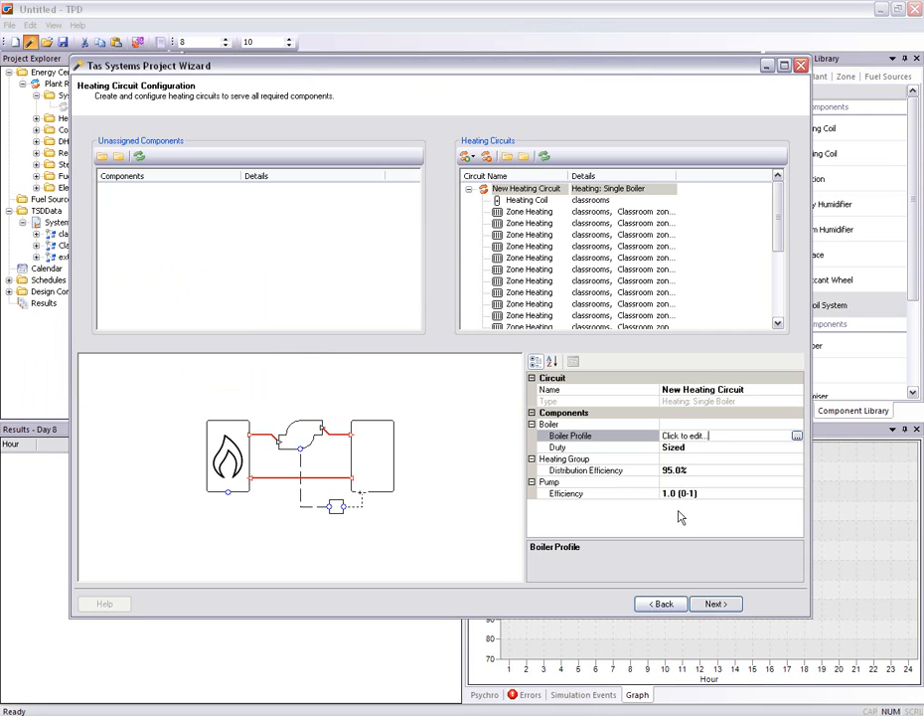
pyautogui.click(709, 603)
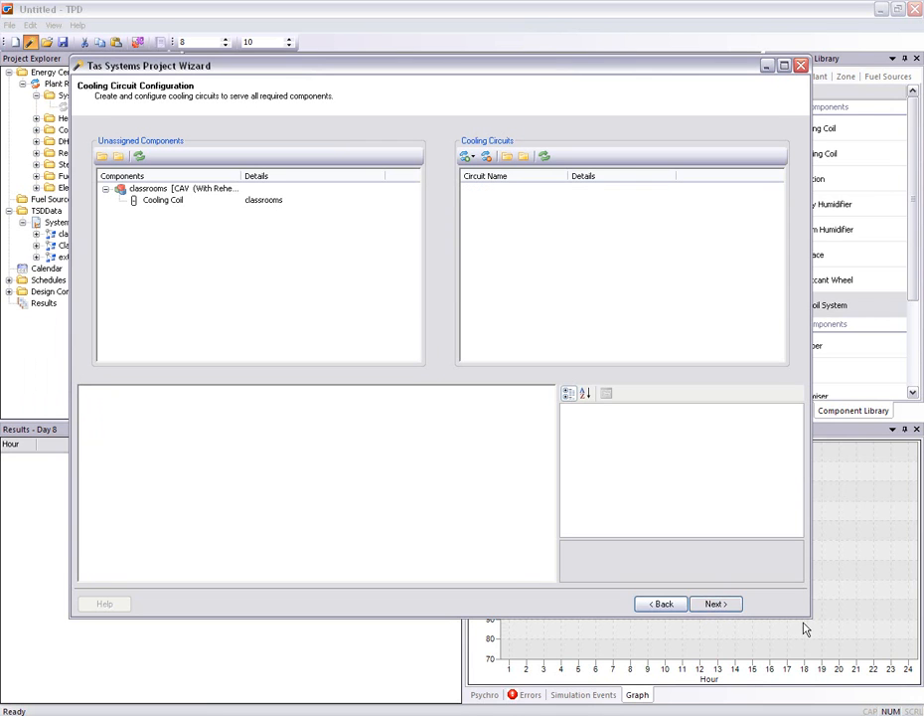
# Enlarge the wizard, assign the classrooms cooling coil to a new single-chiller cooling circuit, and set its distribution efficiency to 80%
pyautogui.moveTo(811, 615); pyautogui.dragTo(871, 661)
pyautogui.moveTo(174, 203); pyautogui.dragTo(628, 216)
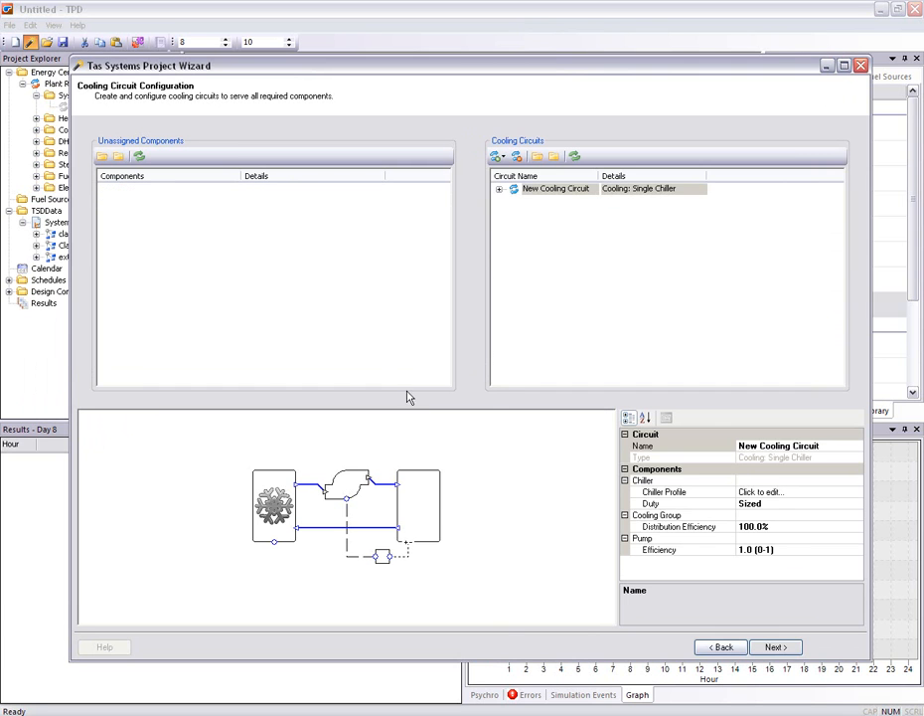
pyautogui.click(774, 526)
pyautogui.write('80')
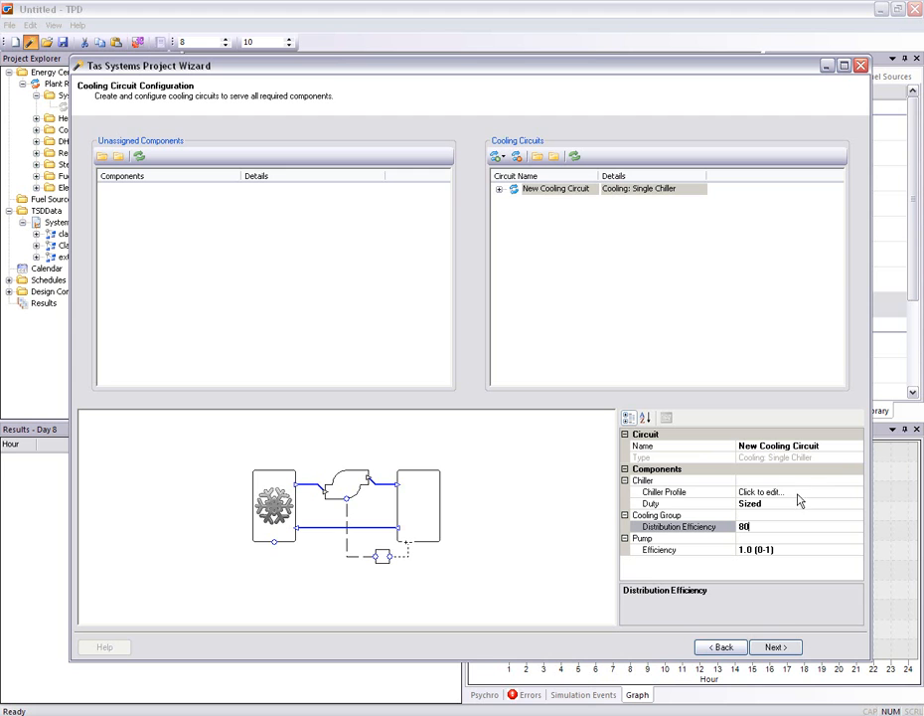
# Set the fuel source in the cooling circuit's chiller profile to Grid Supplied Electricity
pyautogui.click(861, 494)
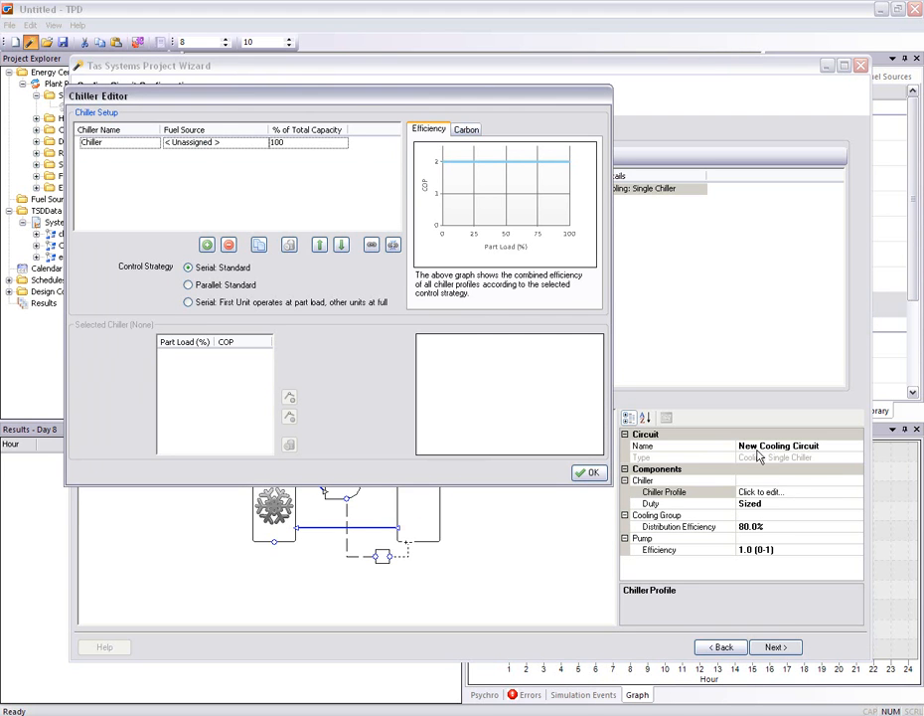
pyautogui.click(124, 143)
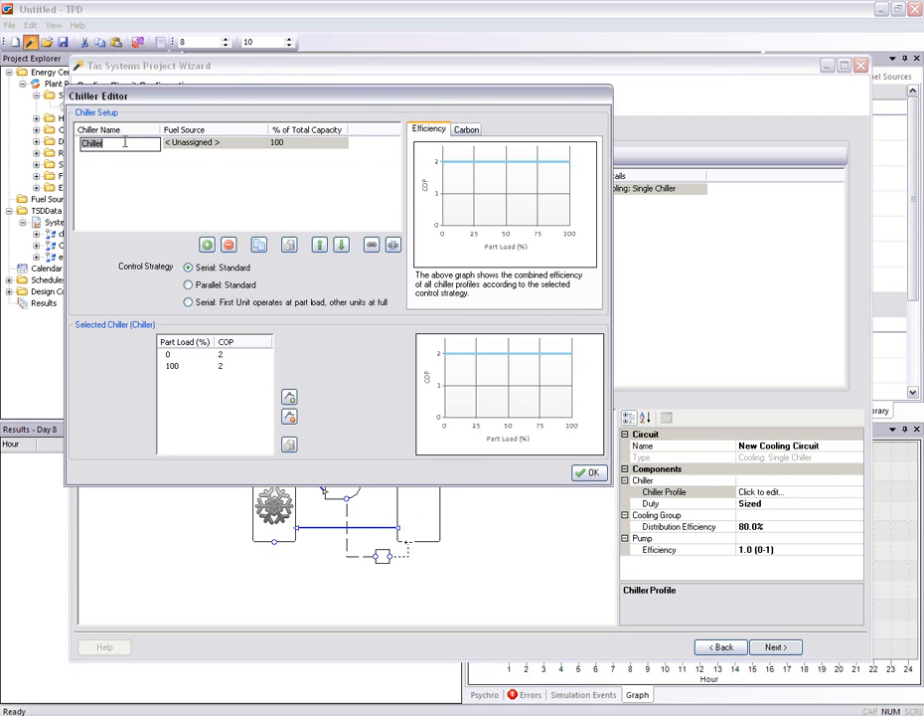
pyautogui.click(185, 144)
pyautogui.scroll(-2, 248, 209)
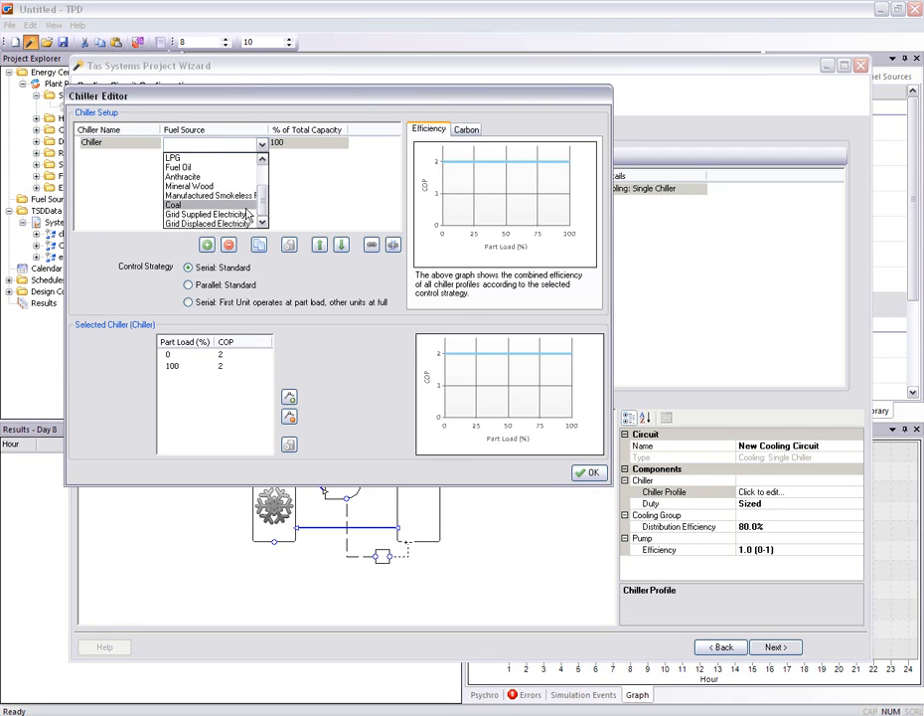
pyautogui.click(212, 215)
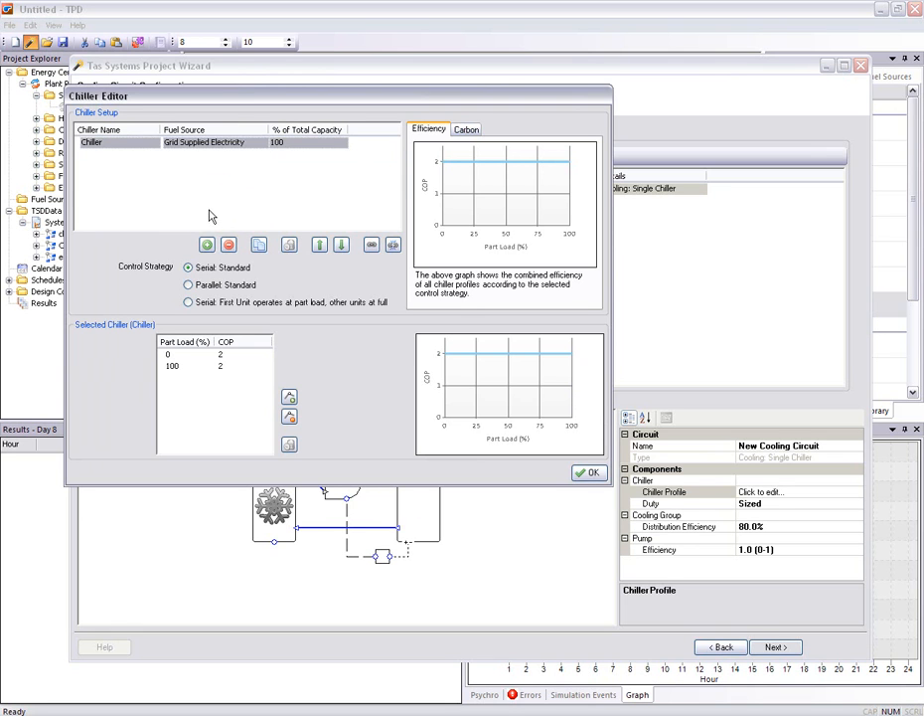
# Set the chiller's COP to 4.5 at both 0 and 100% part load, then accept the cooling circuit configuration
pyautogui.click(230, 355)
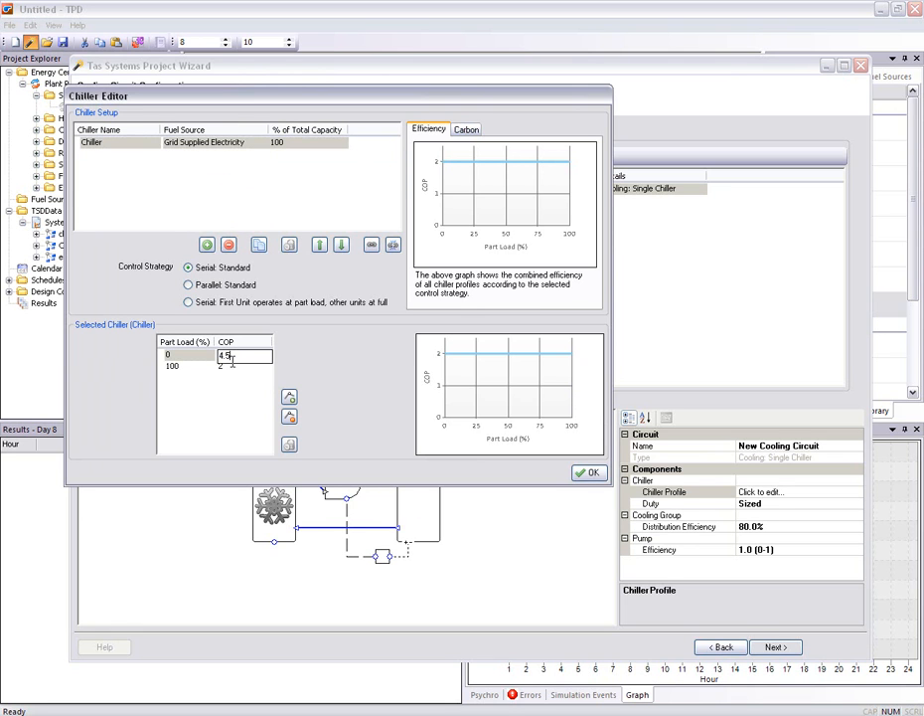
pyautogui.click(231, 367)
pyautogui.click(255, 383)
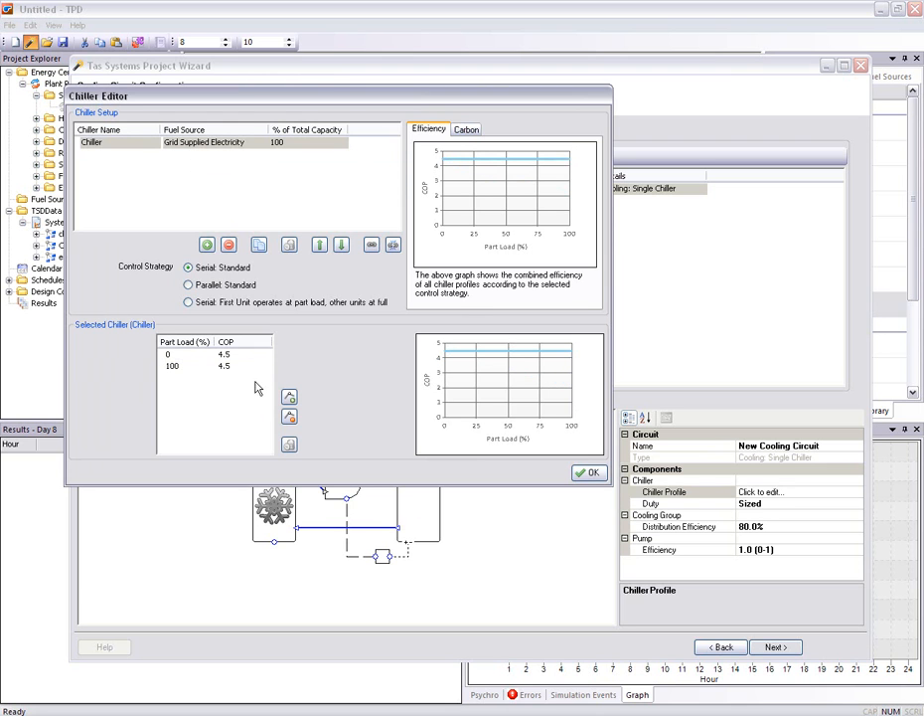
pyautogui.click(587, 473)
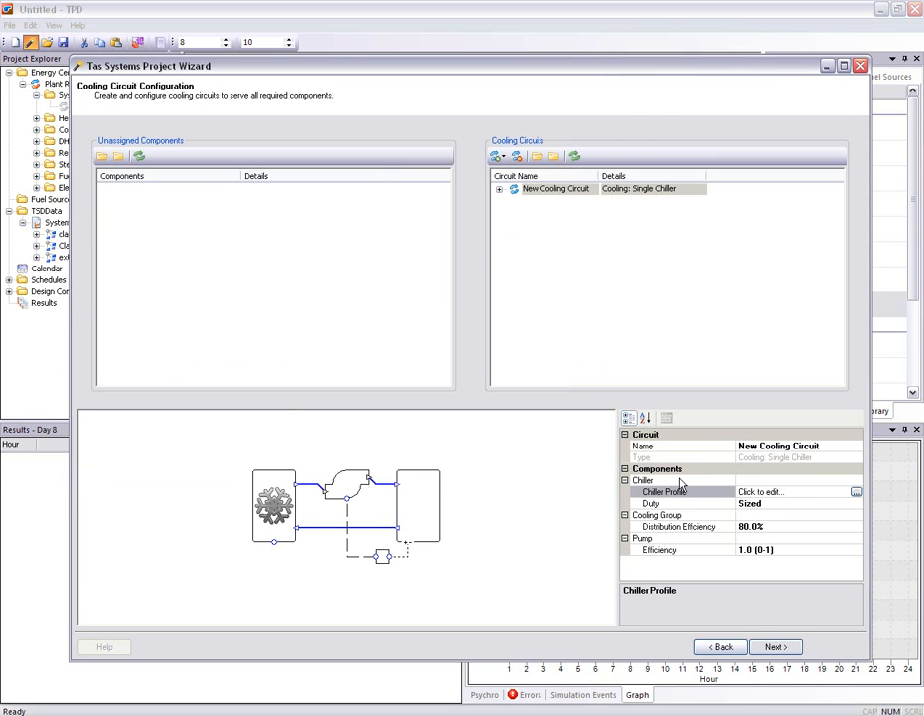
pyautogui.click(771, 647)
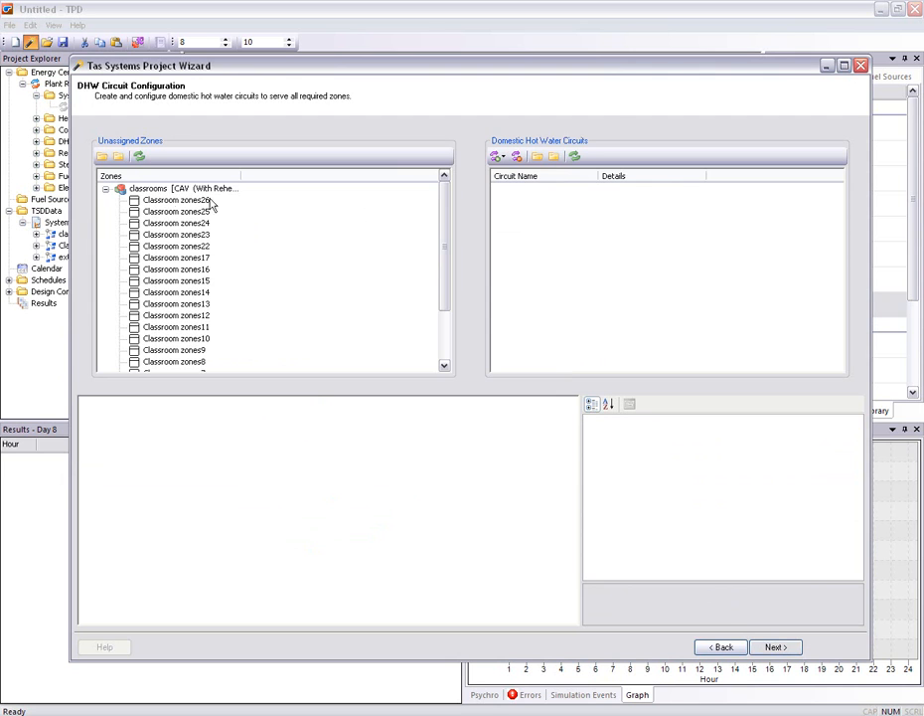
# Assign all classrooms zones to a new single-boiler DHW circuit, set its boiler fuel to Grid Supplied Electricity, and accept the configuration
pyautogui.moveTo(128, 196); pyautogui.dragTo(646, 209)
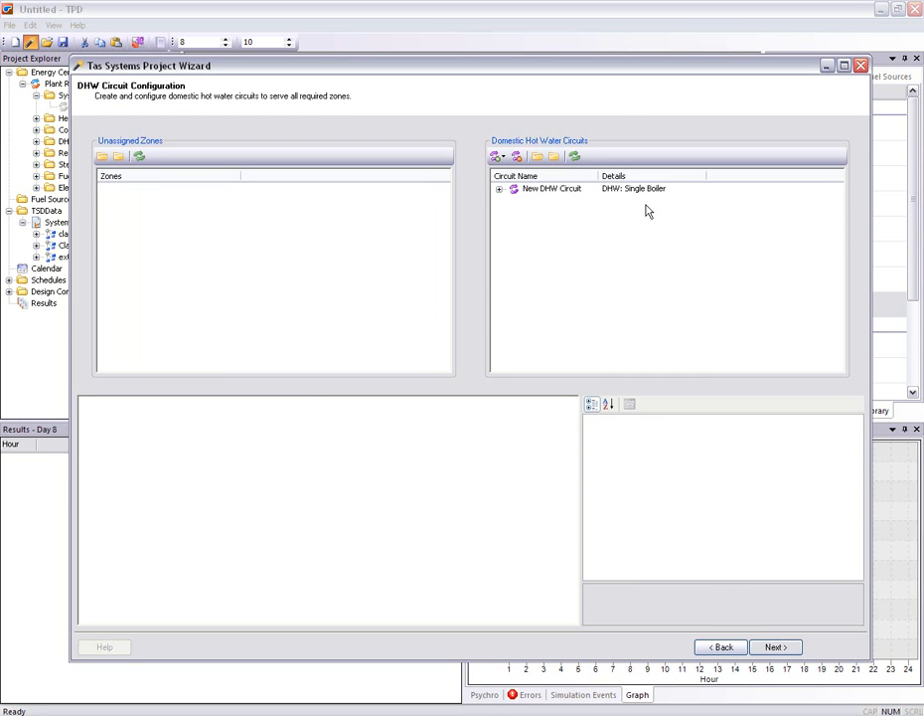
pyautogui.click(528, 192)
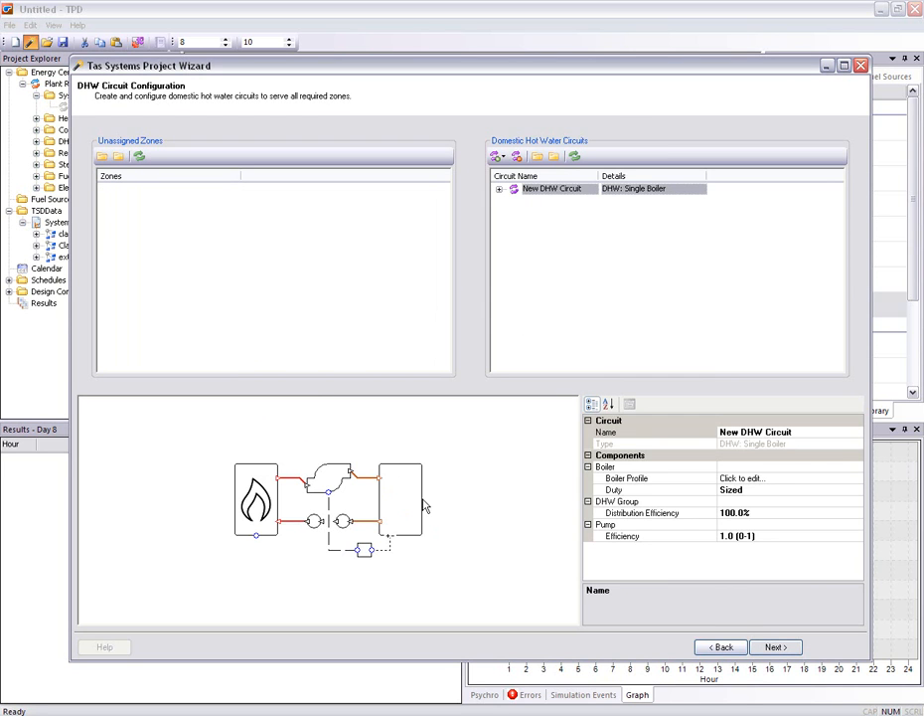
pyautogui.click(854, 478)
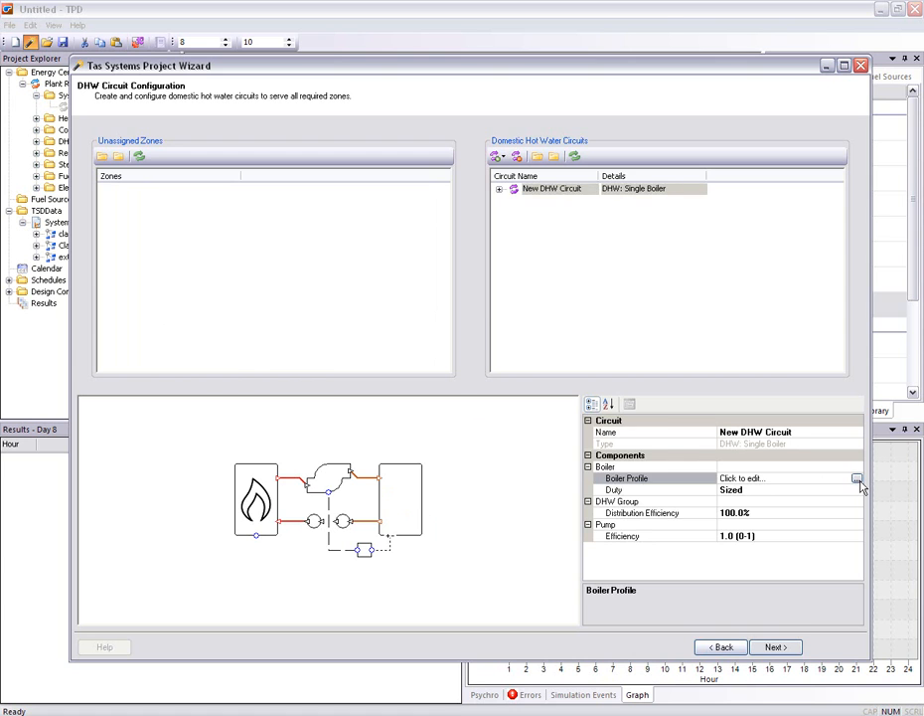
pyautogui.click(857, 479)
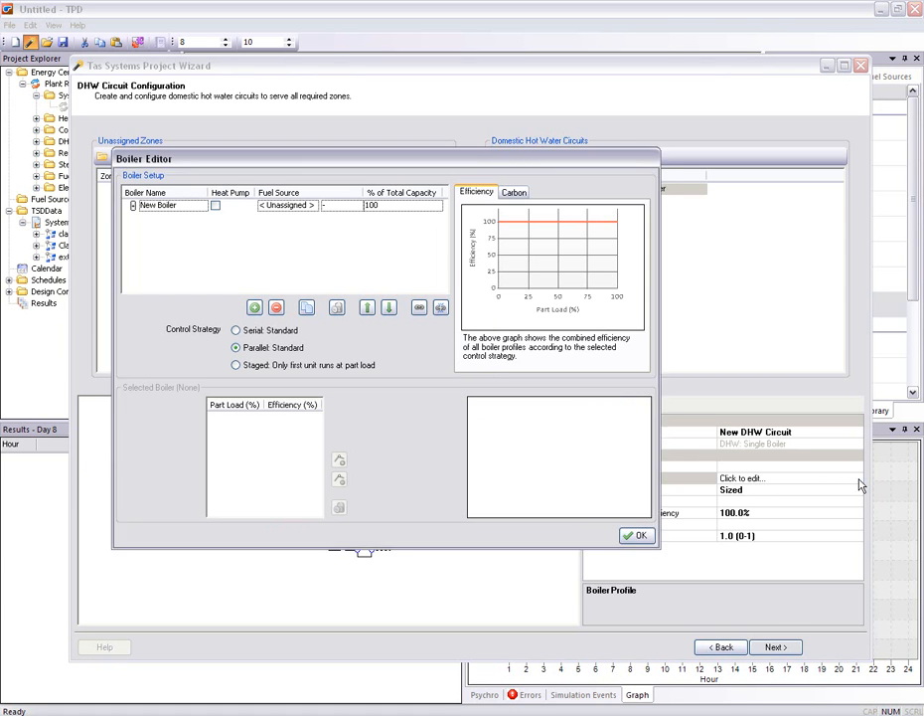
pyautogui.click(295, 207)
pyautogui.moveTo(359, 241); pyautogui.dragTo(358, 266)
pyautogui.click(325, 286)
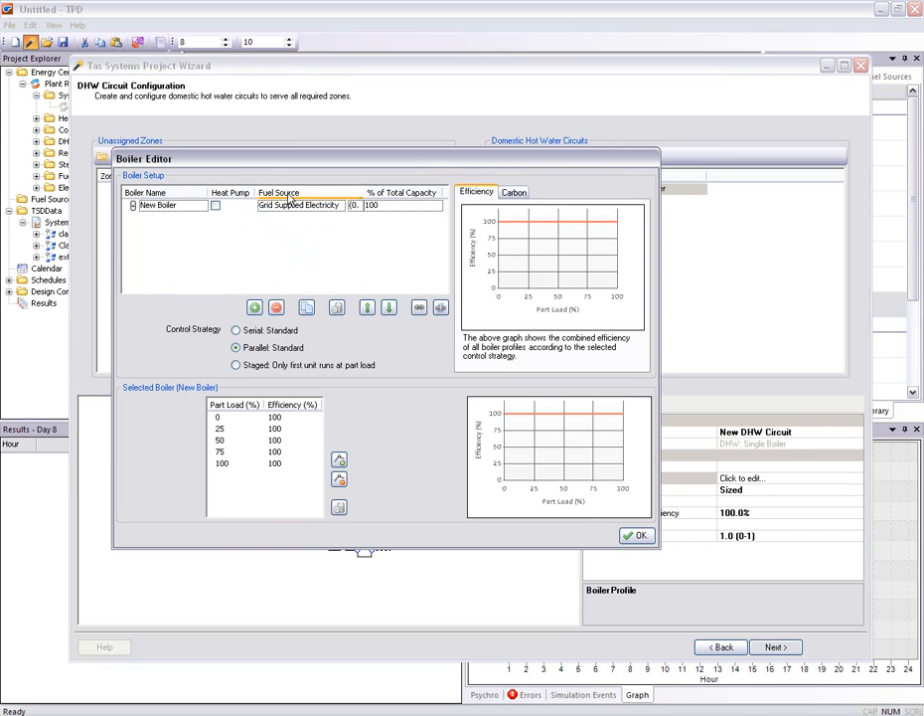
pyautogui.click(632, 534)
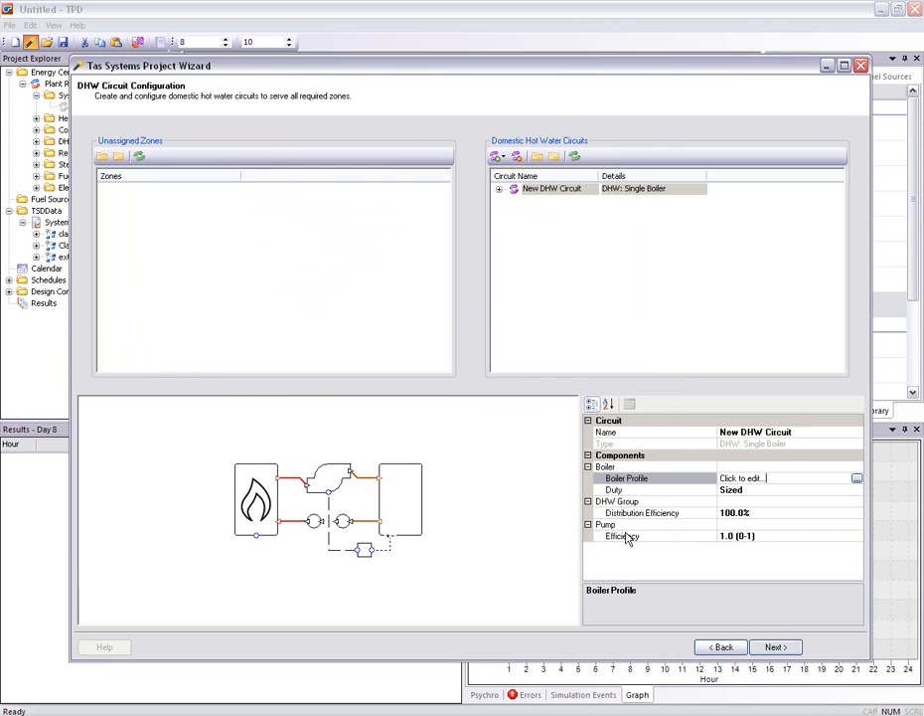
pyautogui.click(779, 651)
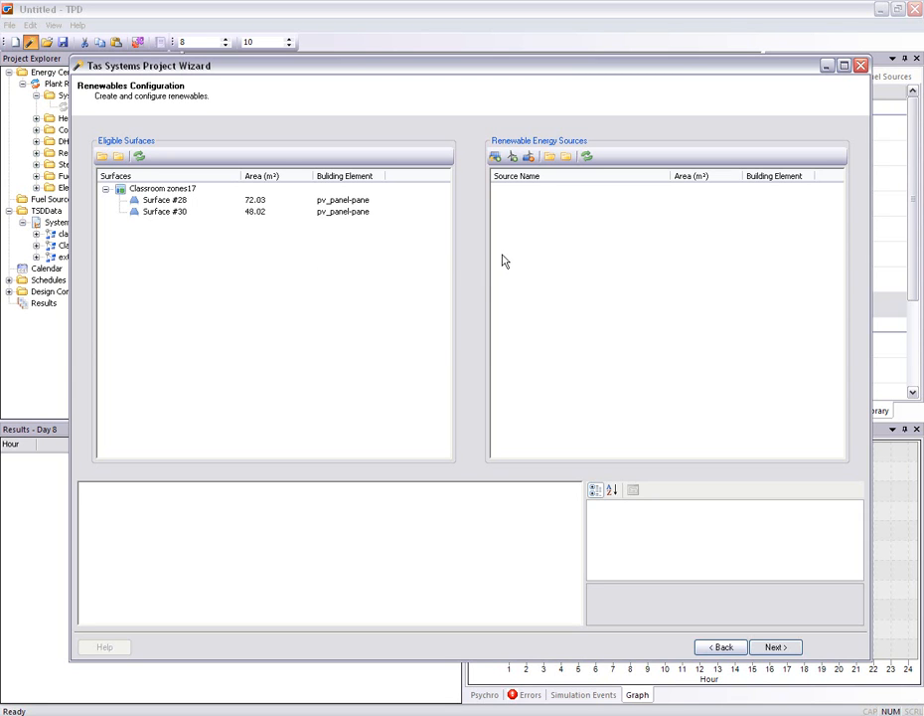
# Add a PV panel as a renewable energy source and assign both Classroom zones17 surfaces, #28 and #30, to it
pyautogui.click(495, 156)
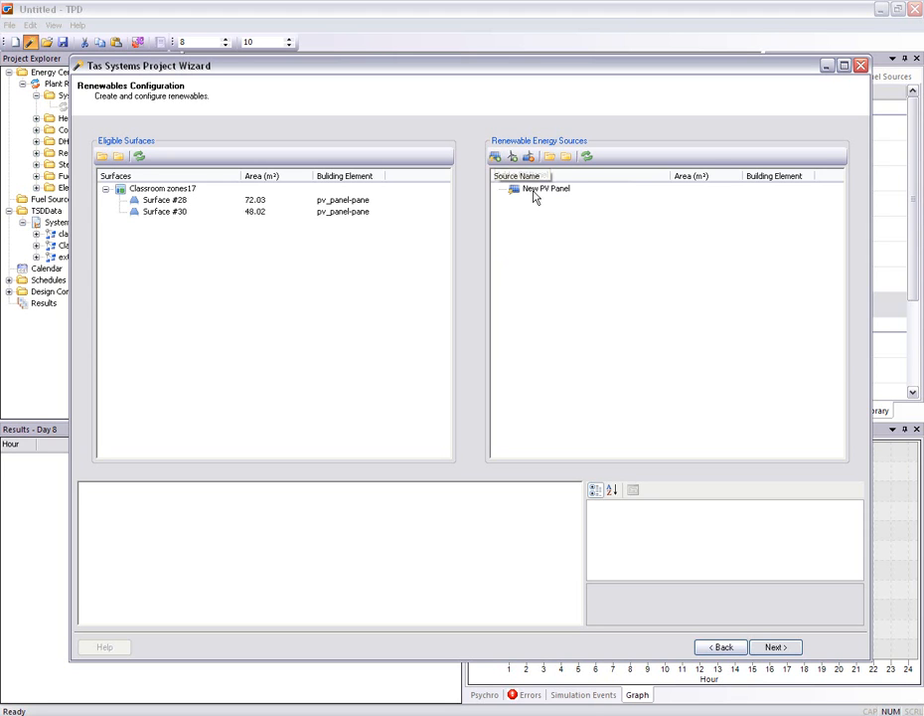
pyautogui.moveTo(129, 191); pyautogui.dragTo(533, 197)
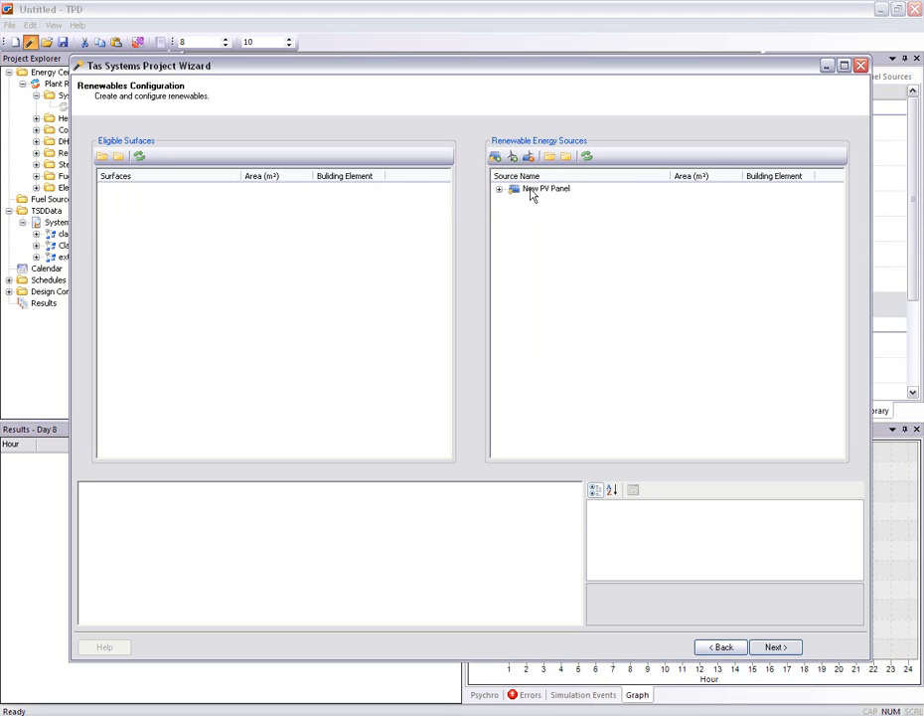
pyautogui.click(499, 190)
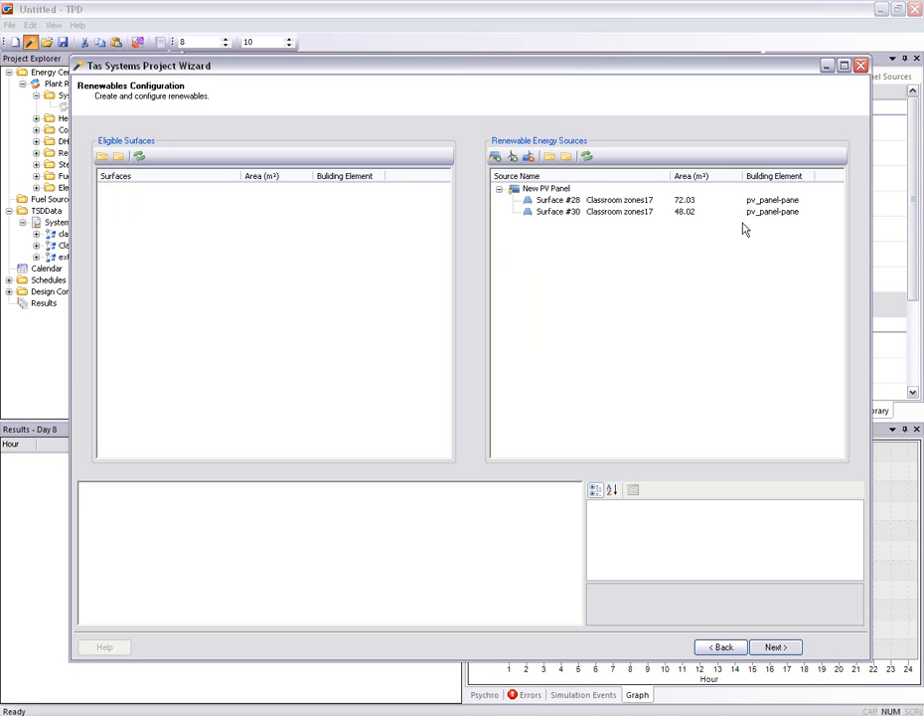
# Examine the new PV panel's properties and its efficiency profile against irradiance
pyautogui.click(546, 190)
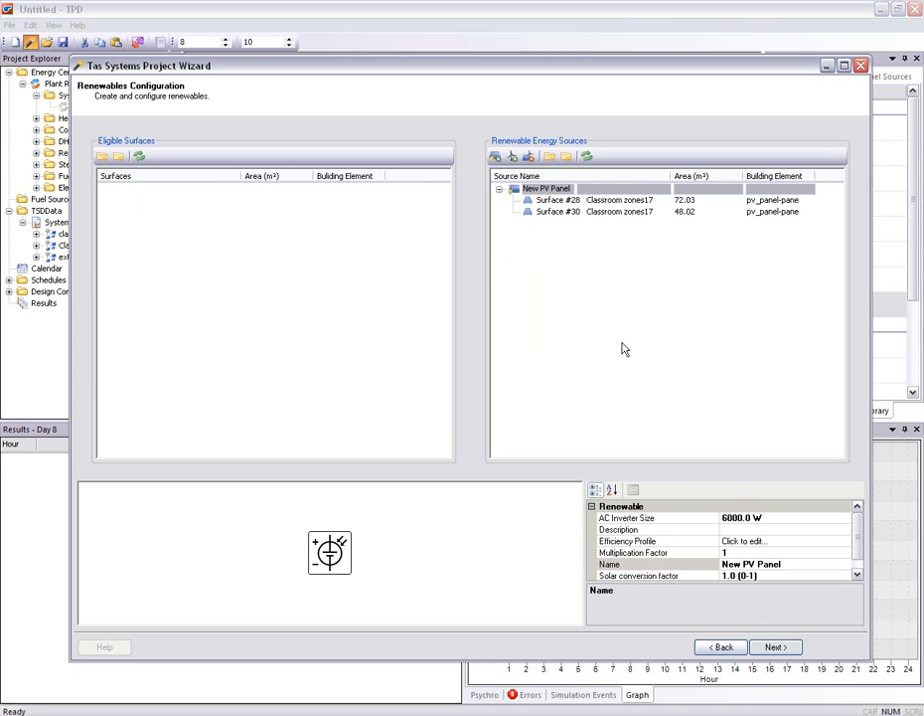
pyautogui.moveTo(556, 479); pyautogui.dragTo(553, 402)
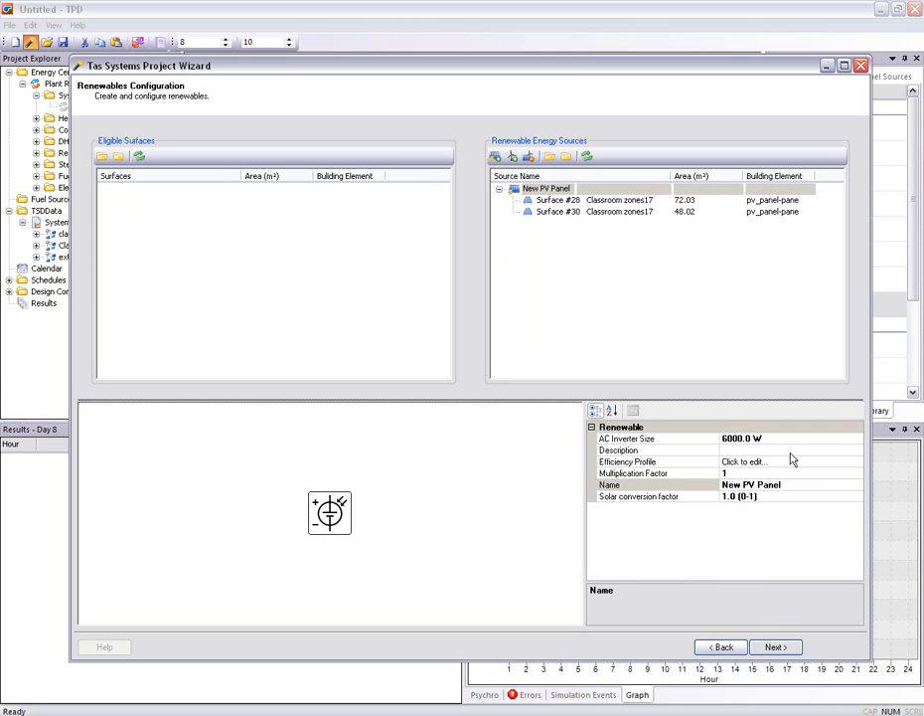
pyautogui.click(860, 464)
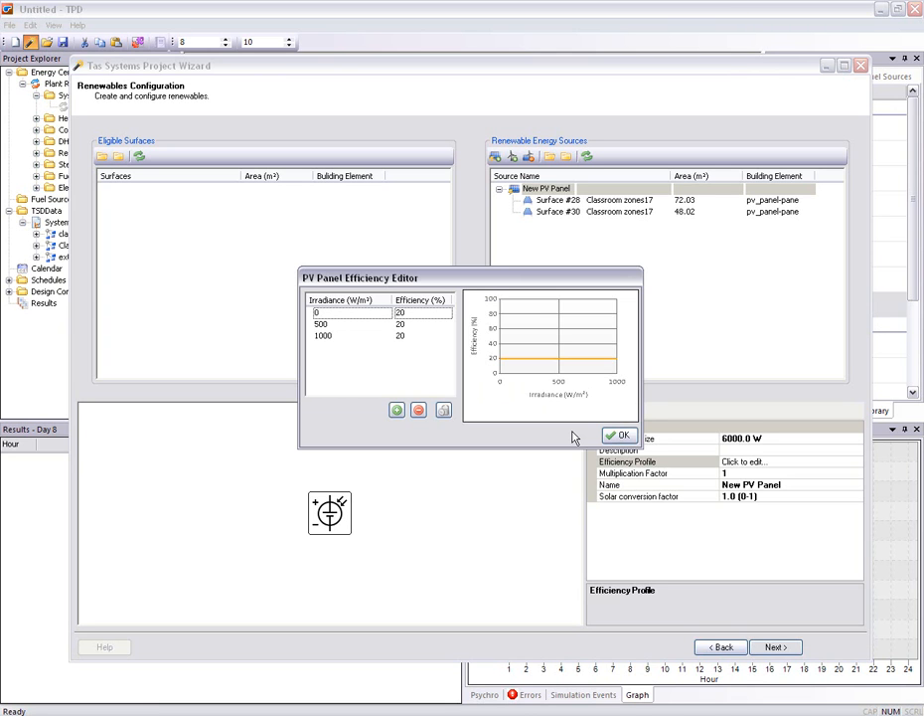
pyautogui.click(615, 434)
pyautogui.click(602, 345)
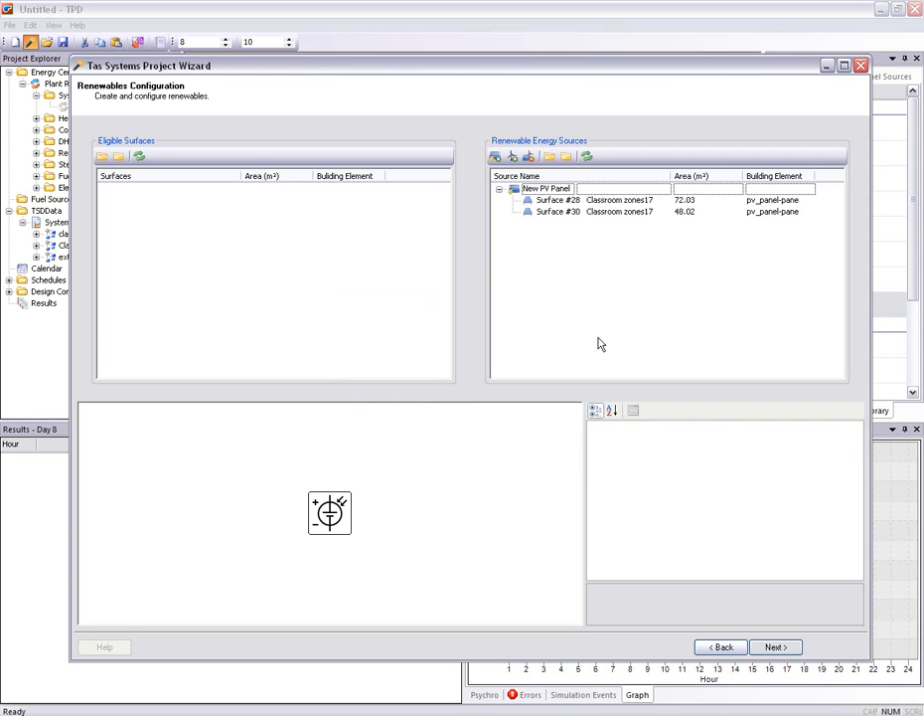
# Add a turbine as a renewable source, with a hub height of 25 m and a swept area of 50 m²
pyautogui.click(512, 156)
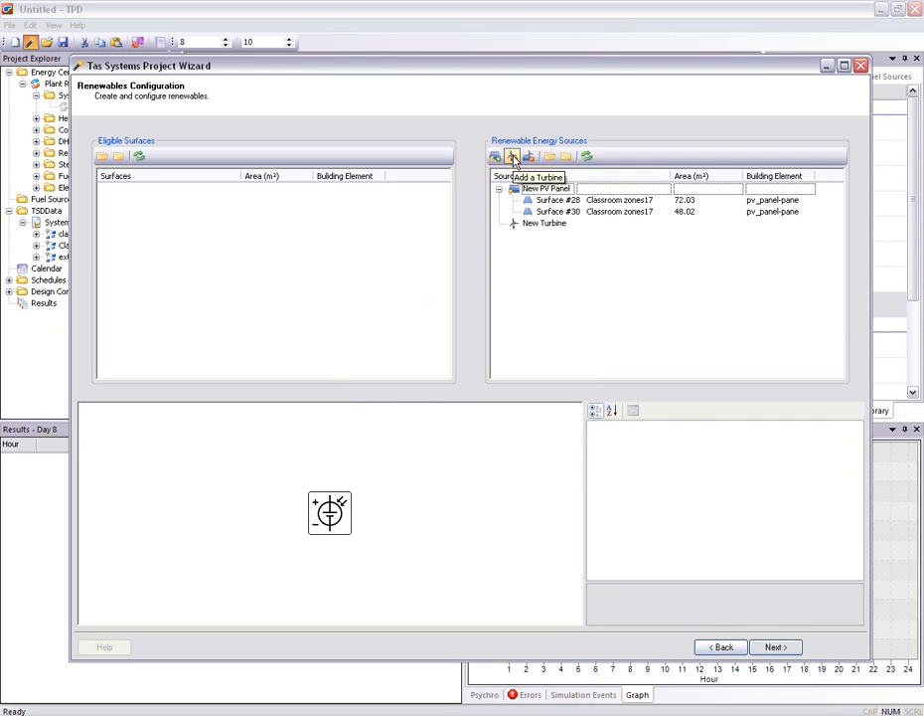
pyautogui.click(513, 226)
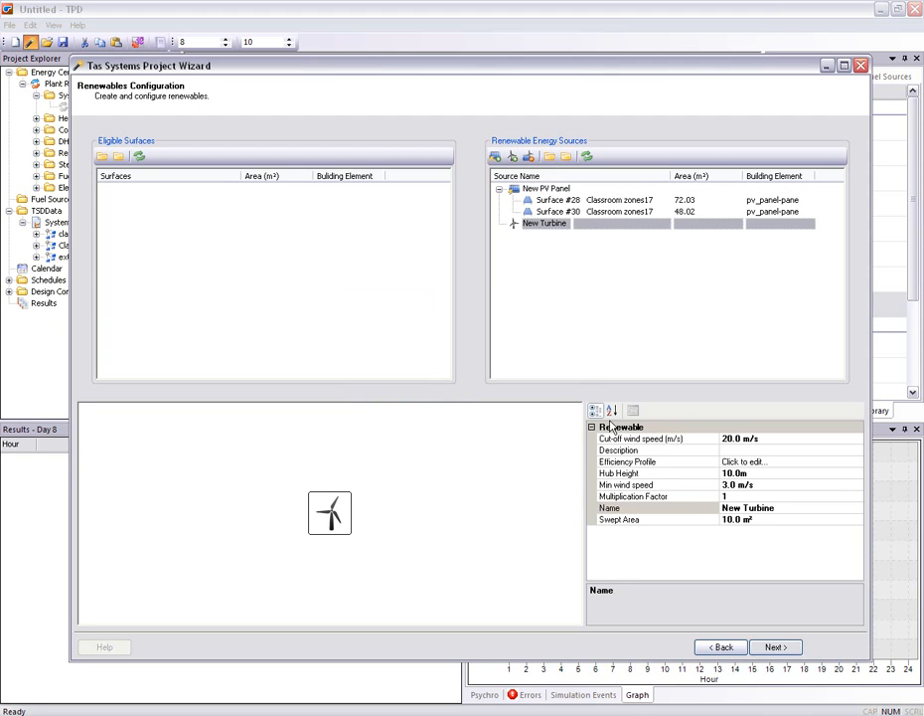
pyautogui.click(743, 473)
pyautogui.write('25')
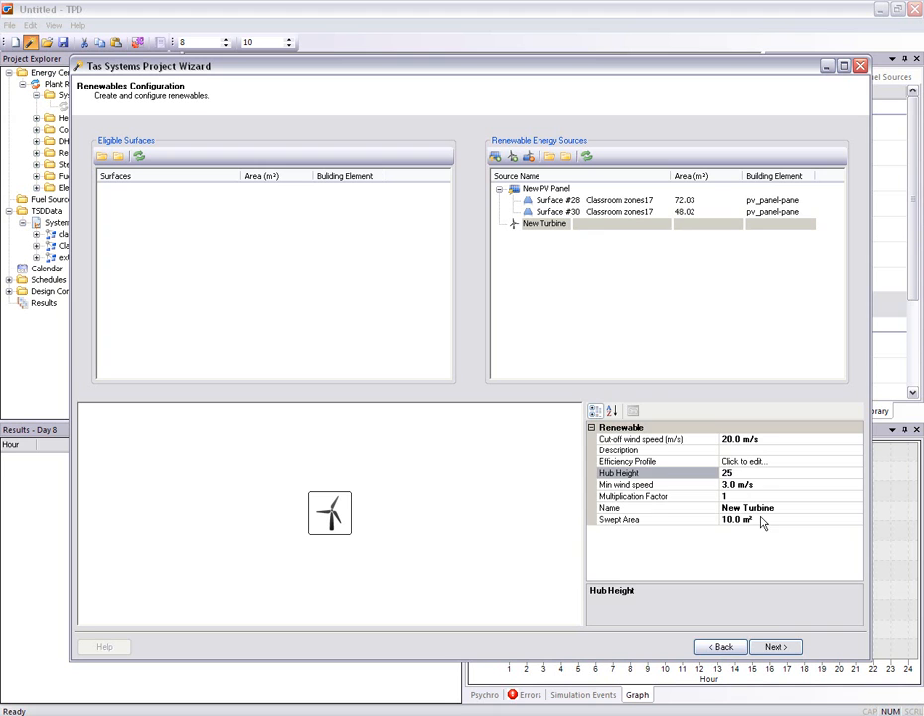
pyautogui.click(760, 520)
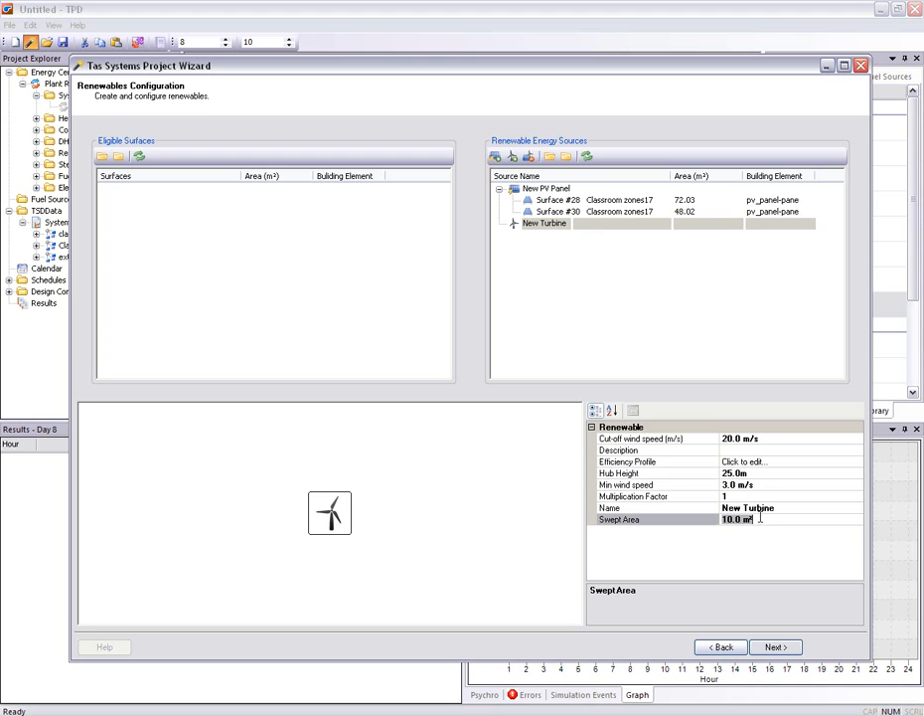
pyautogui.write('50')
pyautogui.click(709, 356)
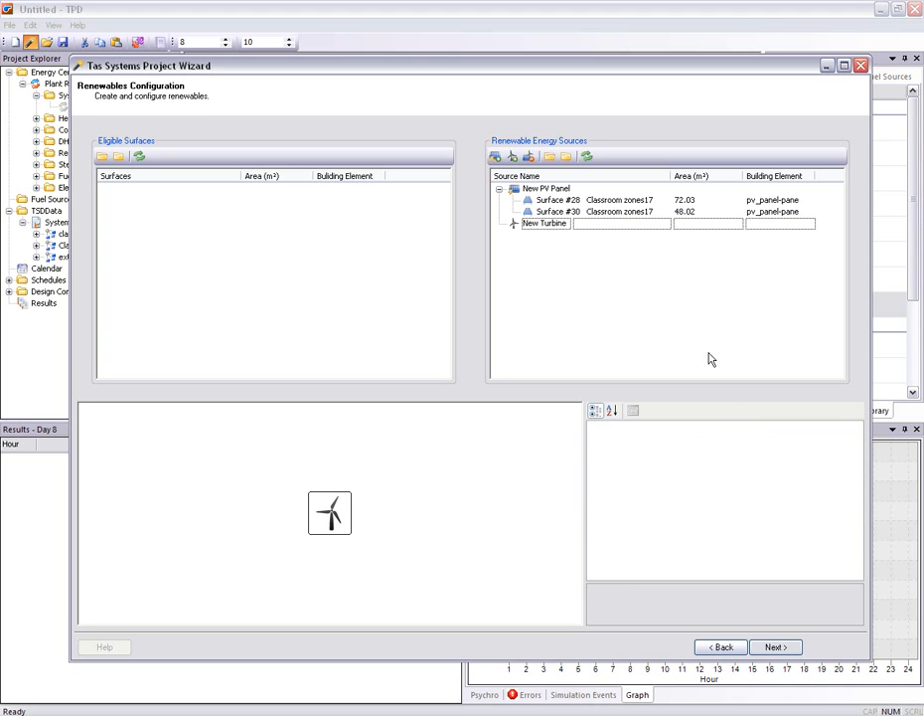
# Check the turbine's efficiency profile against wind speed and accept the renewables configuration
pyautogui.click(549, 222)
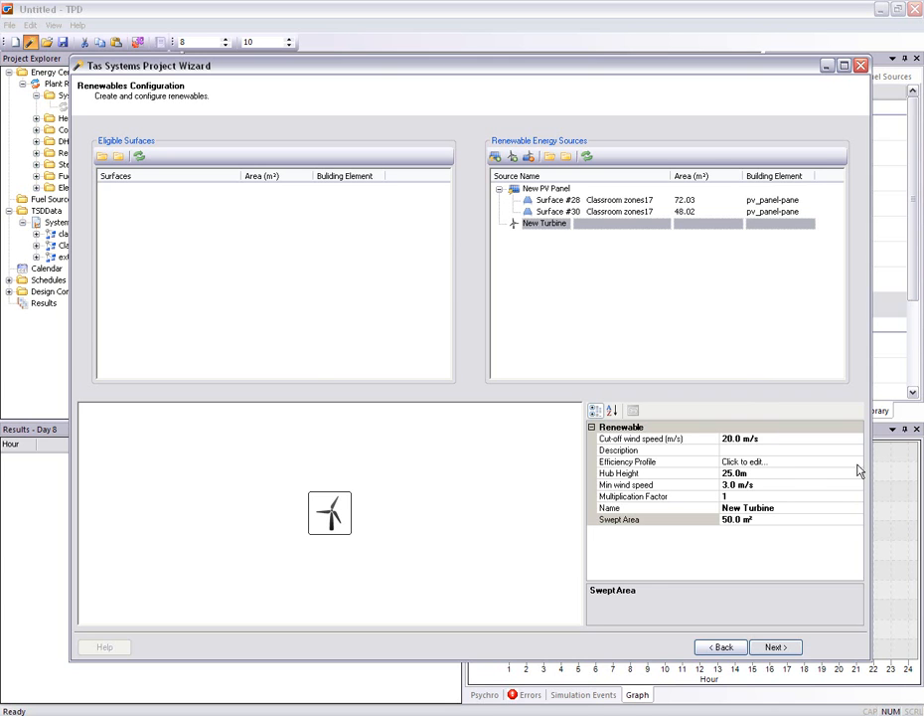
pyautogui.click(755, 461)
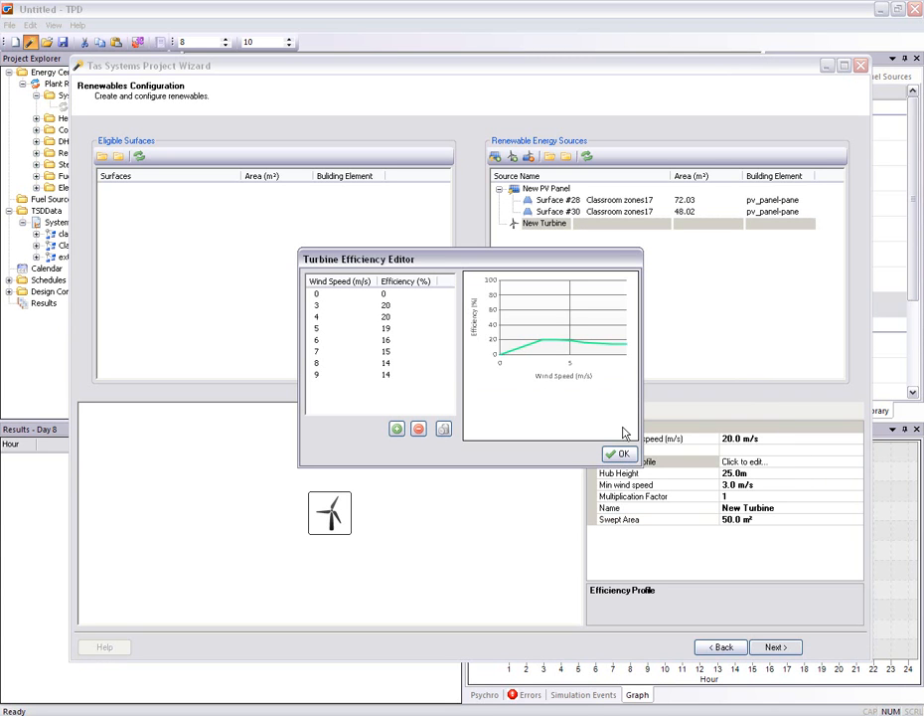
pyautogui.click(615, 454)
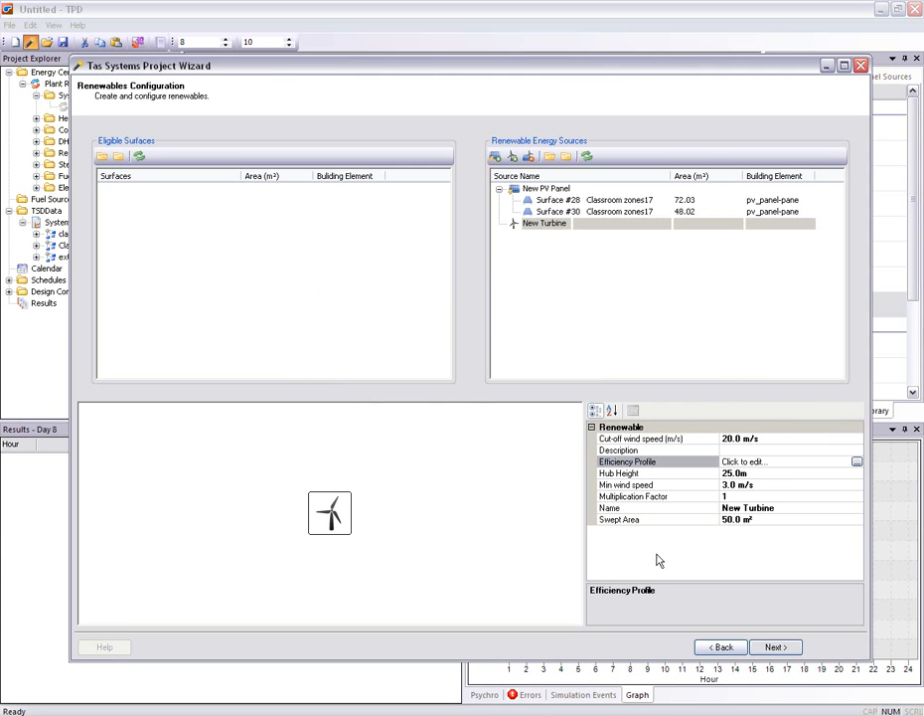
pyautogui.click(768, 648)
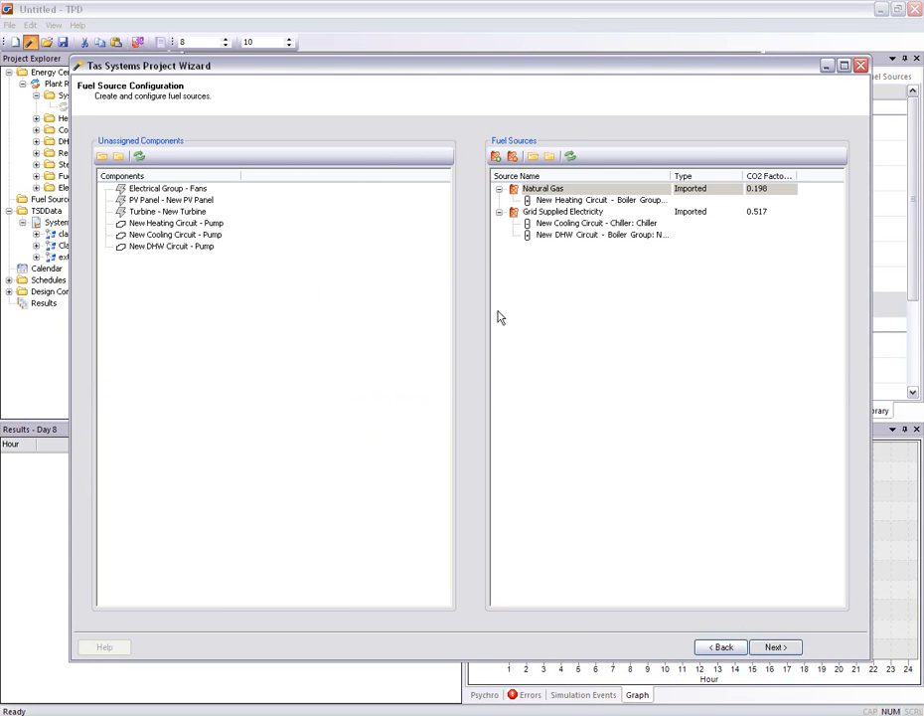
# Assign the fans electrical group and the heating, cooling and DHW circuit pumps to the Grid Supplied Electricity source
pyautogui.click(189, 224)
pyautogui.keyDown('shift'); pyautogui.click(190, 247); pyautogui.keyUp('shift')
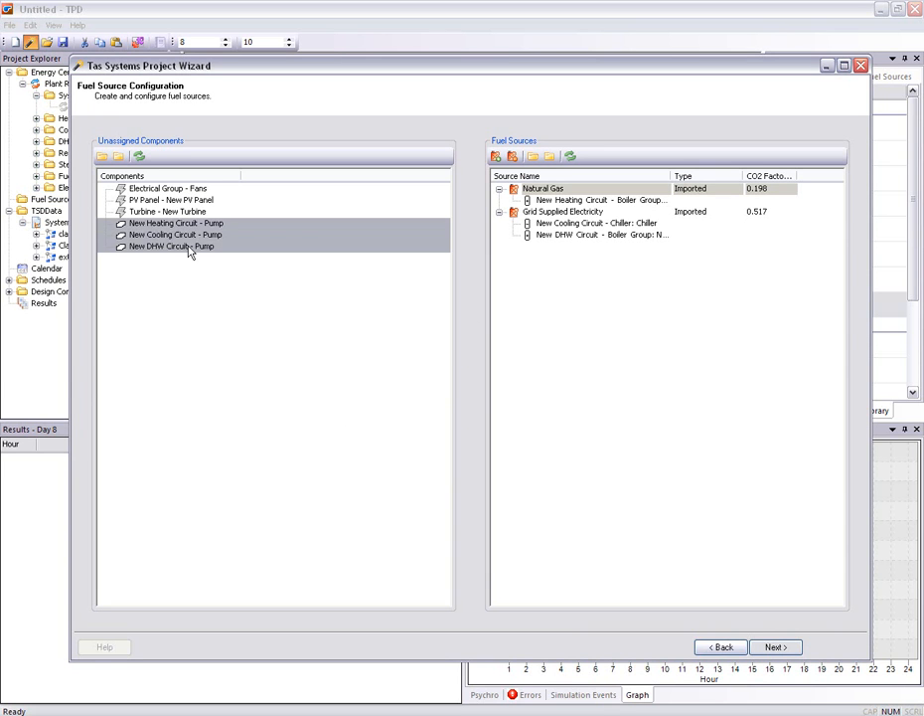
pyautogui.keyDown('ctrl'); pyautogui.click(194, 189); pyautogui.keyUp('ctrl')
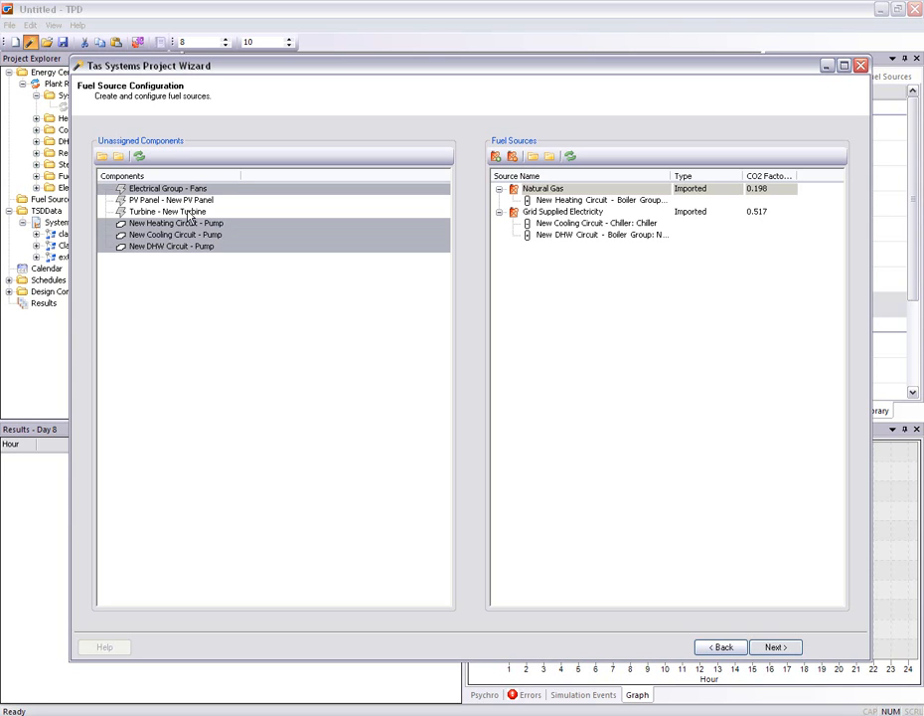
pyautogui.moveTo(189, 223); pyautogui.dragTo(563, 213)
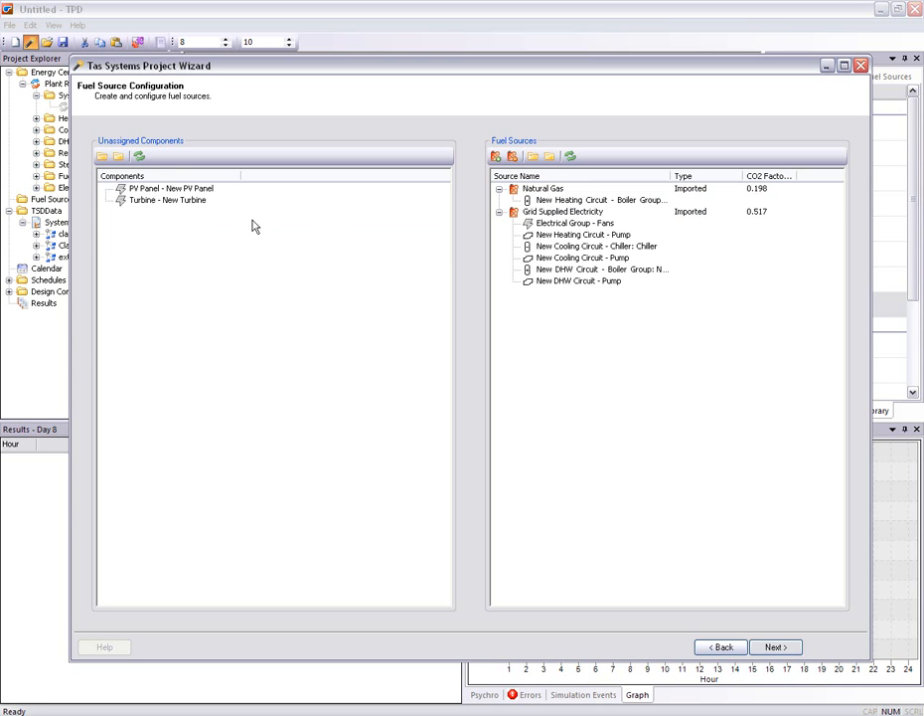
# Add a Grid Displaced Electricity fuel source, assign the PV panel and turbine to it, and accept the fuel source configuration
pyautogui.click(496, 157)
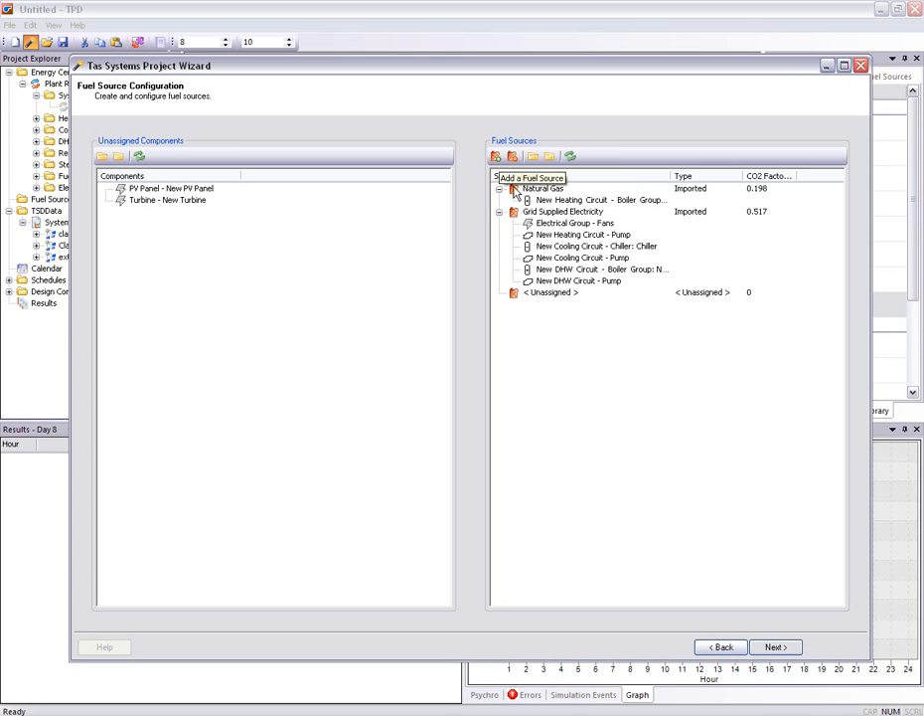
pyautogui.click(553, 294)
pyautogui.rightClick(554, 295)
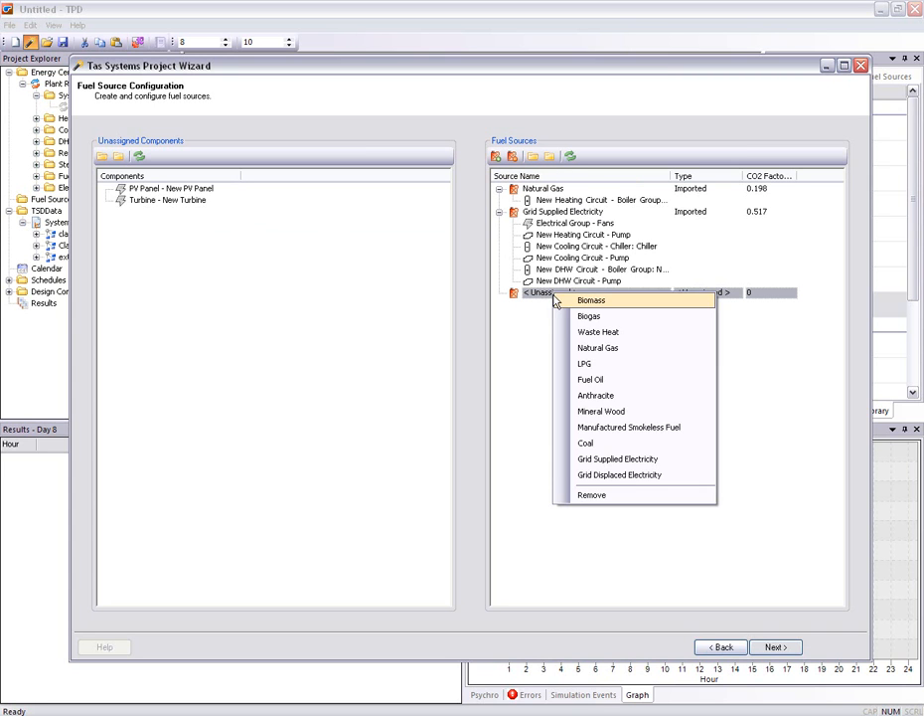
pyautogui.click(618, 474)
pyautogui.click(171, 189)
pyautogui.keyDown('shift'); pyautogui.click(175, 199); pyautogui.keyUp('shift')
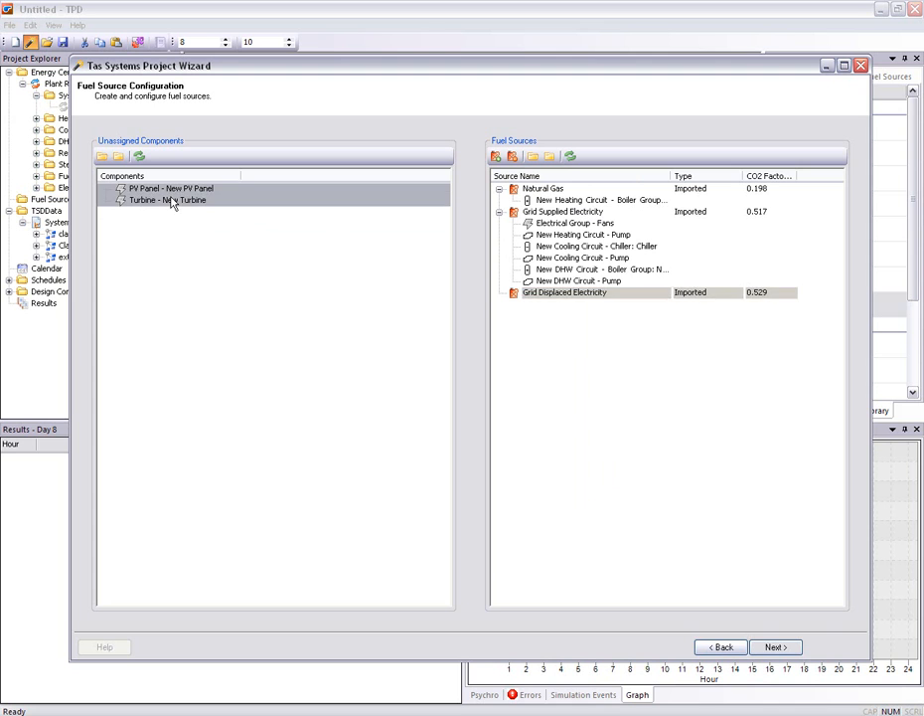
pyautogui.moveTo(144, 199); pyautogui.dragTo(541, 302)
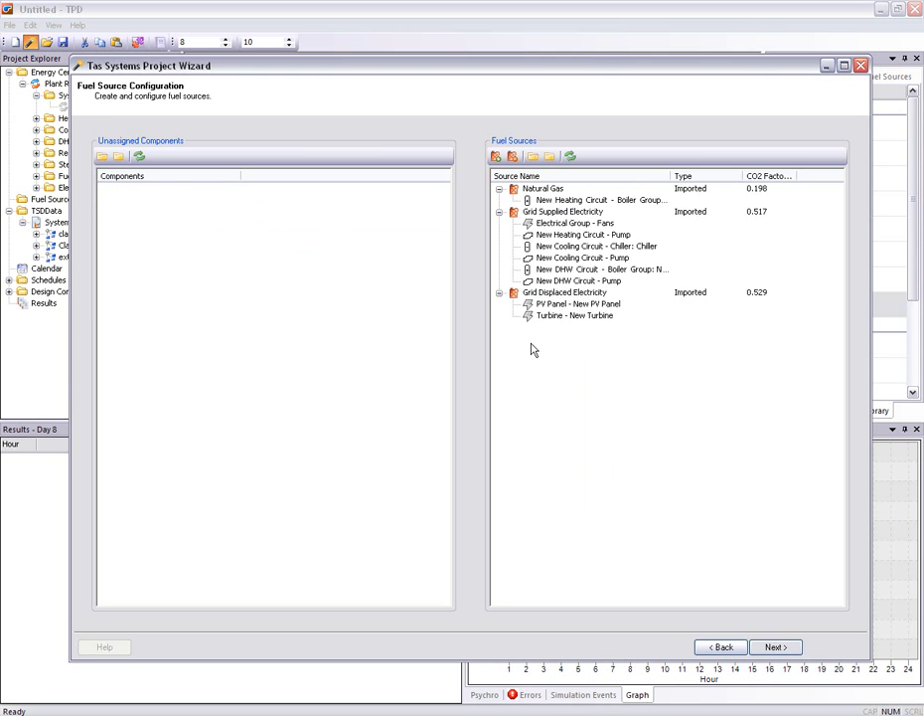
pyautogui.moveTo(796, 175); pyautogui.dragTo(827, 175)
pyautogui.click(761, 647)
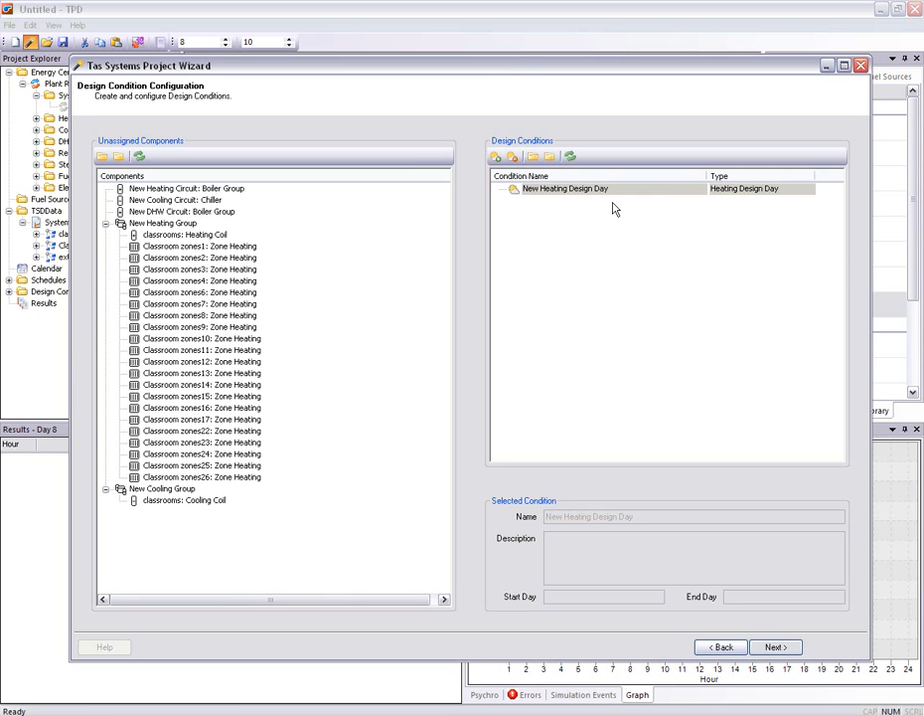
# Assign the heating circuit and DHW circuit boiler groups and the whole heating group to the New Heating Design Day condition
pyautogui.click(214, 188)
pyautogui.keyDown('ctrl'); pyautogui.click(166, 223); pyautogui.keyUp('ctrl')
pyautogui.keyDown('ctrl'); pyautogui.click(171, 210); pyautogui.keyUp('ctrl')
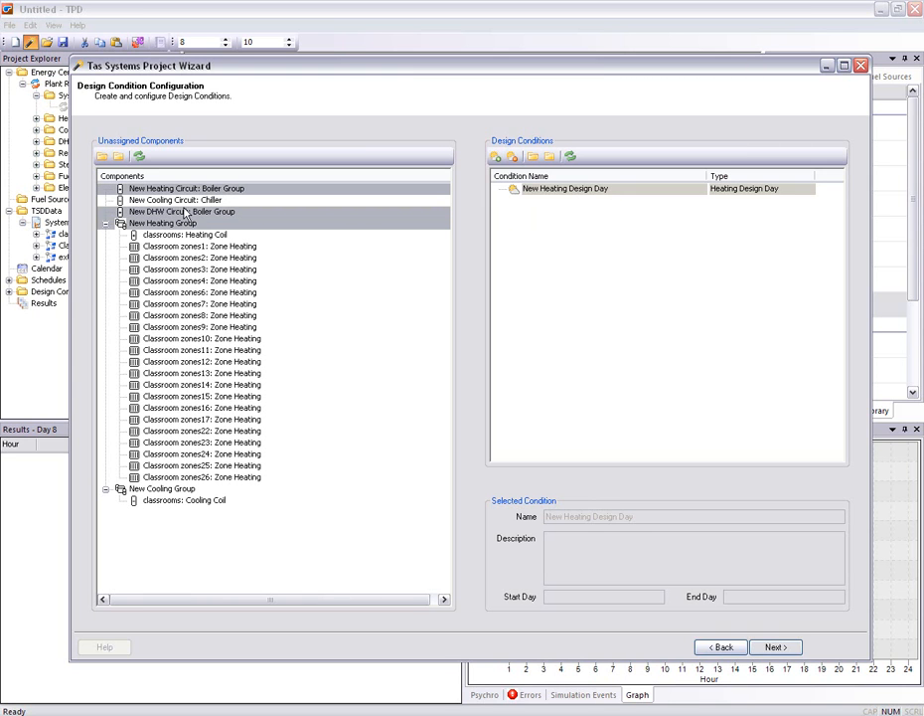
pyautogui.moveTo(179, 190); pyautogui.dragTo(554, 193)
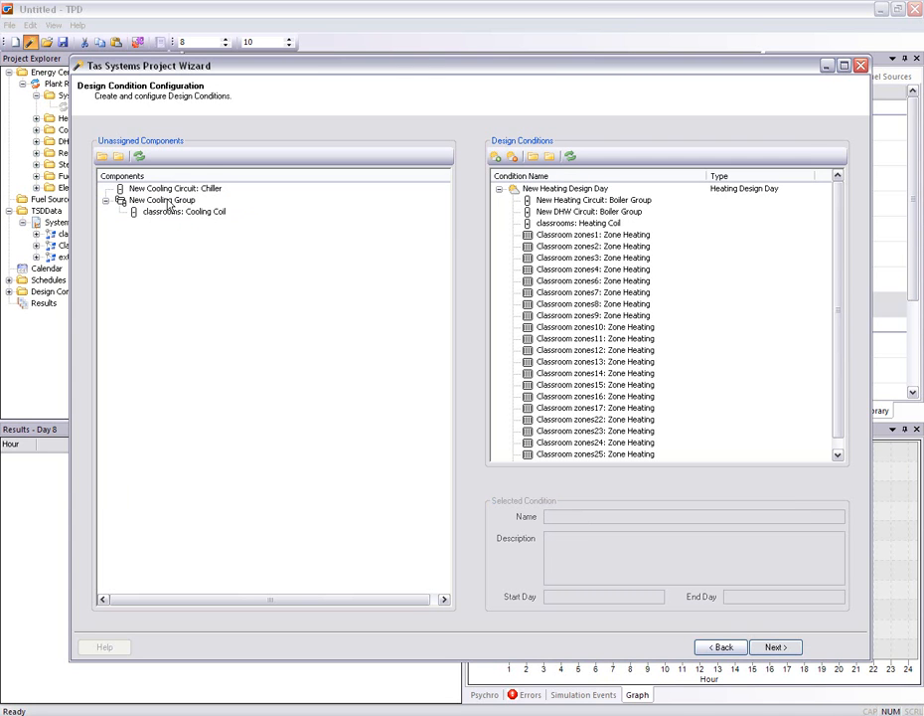
# Add a design condition named Summer that starts on day 121, and set its end day
pyautogui.click(496, 158)
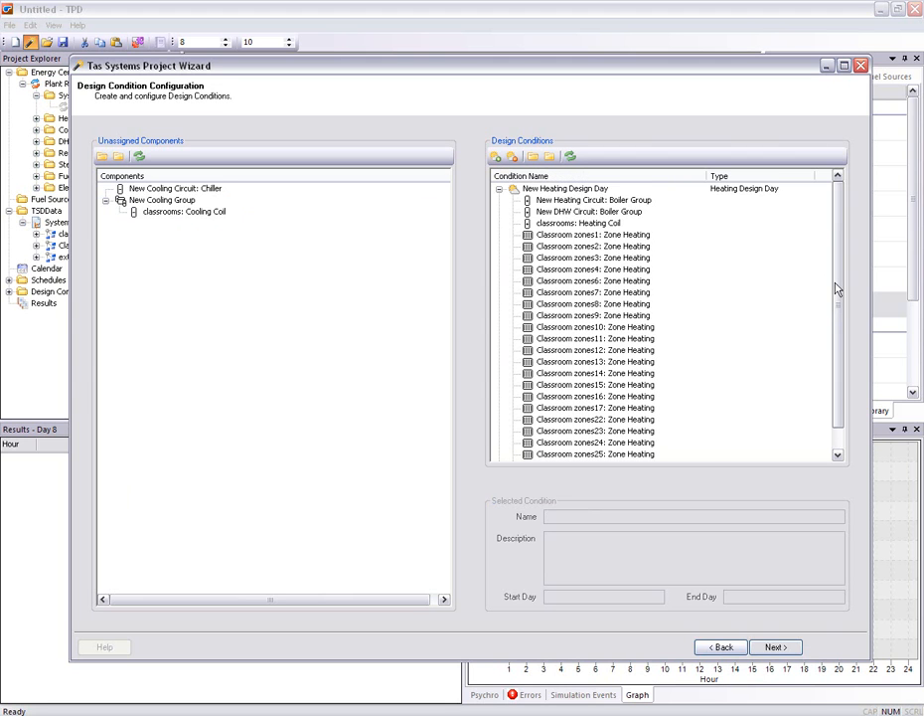
pyautogui.moveTo(836, 290); pyautogui.dragTo(838, 330)
pyautogui.click(601, 456)
pyautogui.moveTo(631, 520); pyautogui.dragTo(466, 516)
pyautogui.write('Summer')
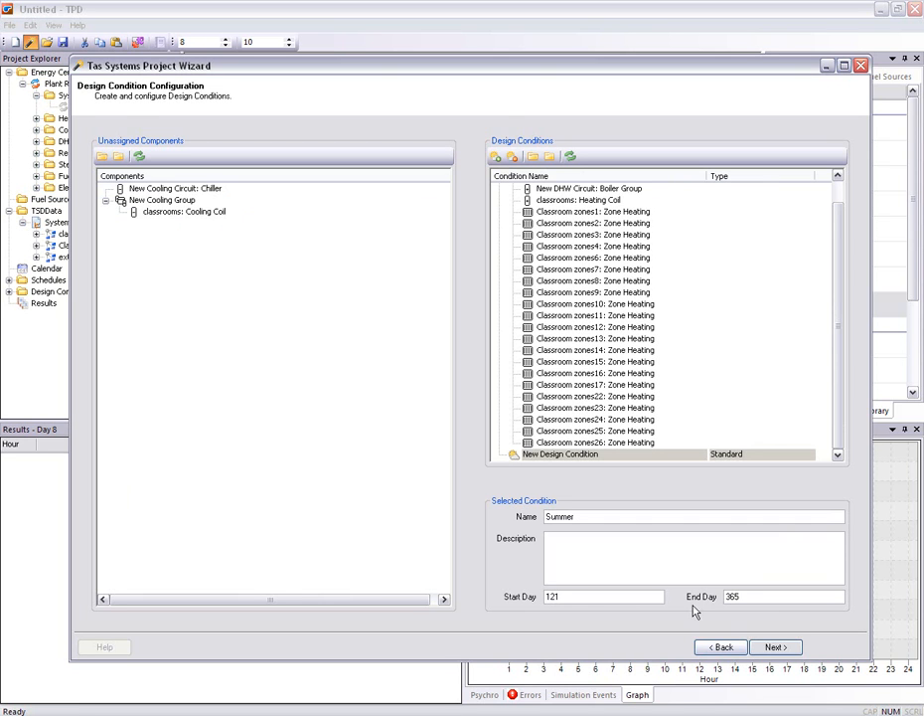
pyautogui.write('27')
# Assign the cooling circuit chiller and the cooling group to the Summer condition, then generate the Systems Example(1).tpd project file
pyautogui.moveTo(186, 194); pyautogui.dragTo(560, 457)
pyautogui.click(499, 188)
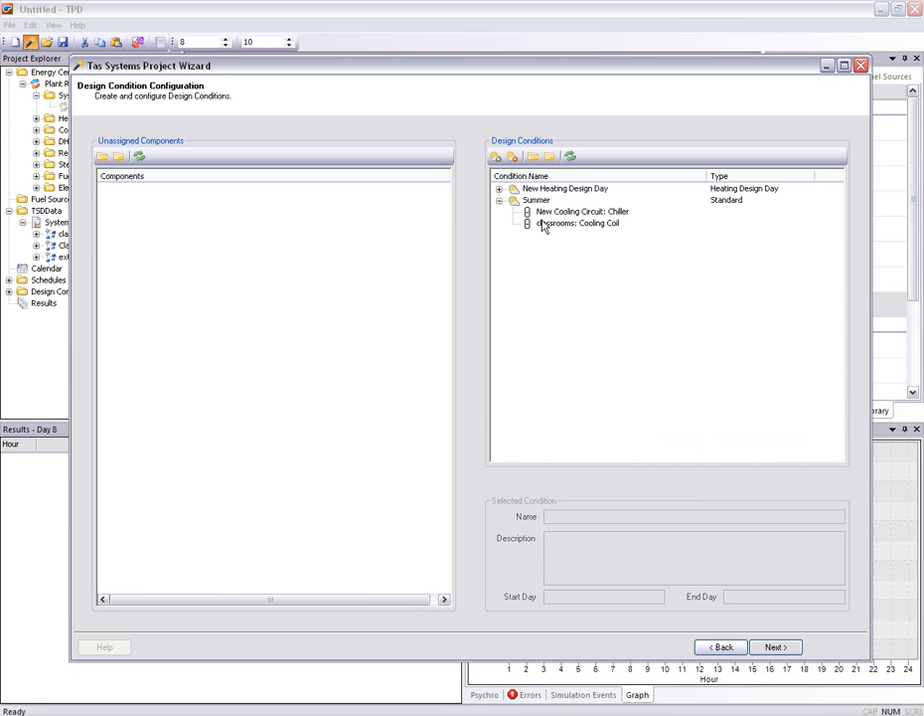
pyautogui.click(774, 648)
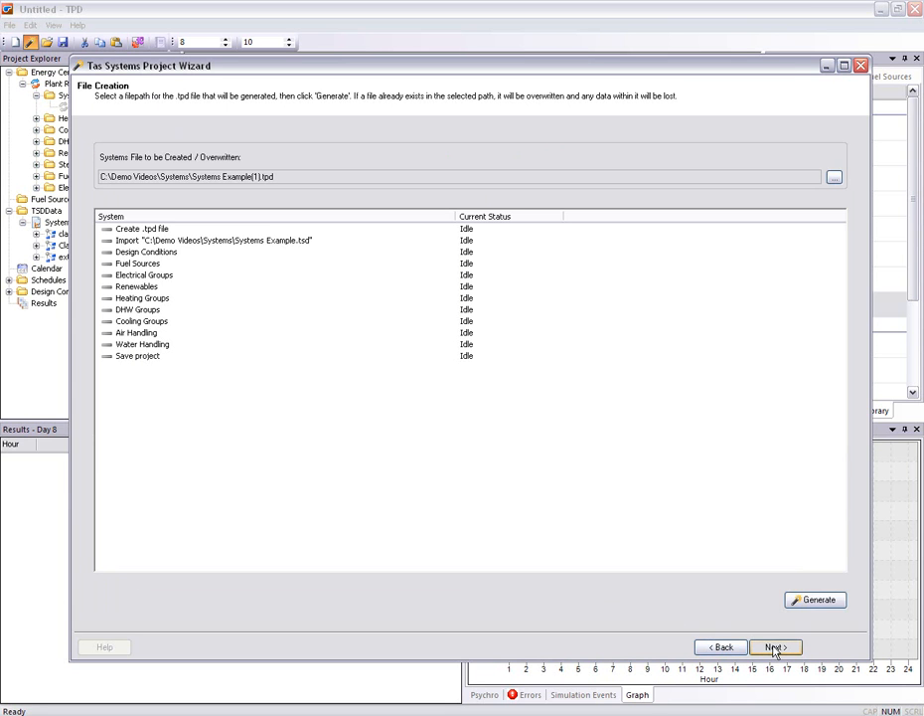
pyautogui.click(798, 600)
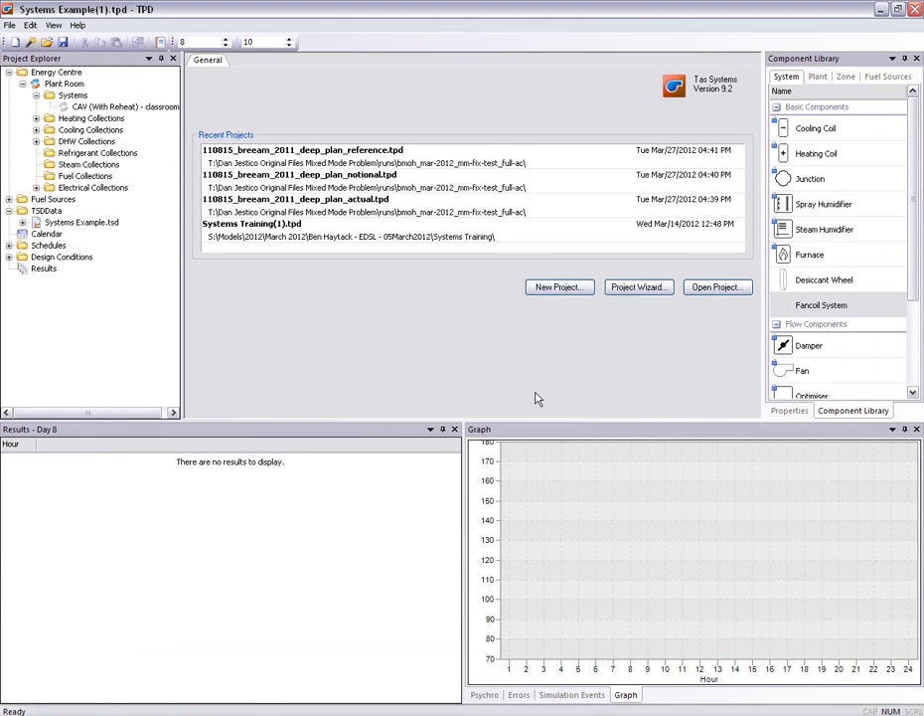
# Open the CAV (With Reheat) - classrooms schematic and inspect the first two components on its fresh air supply path
pyautogui.doubleClick(151, 109)
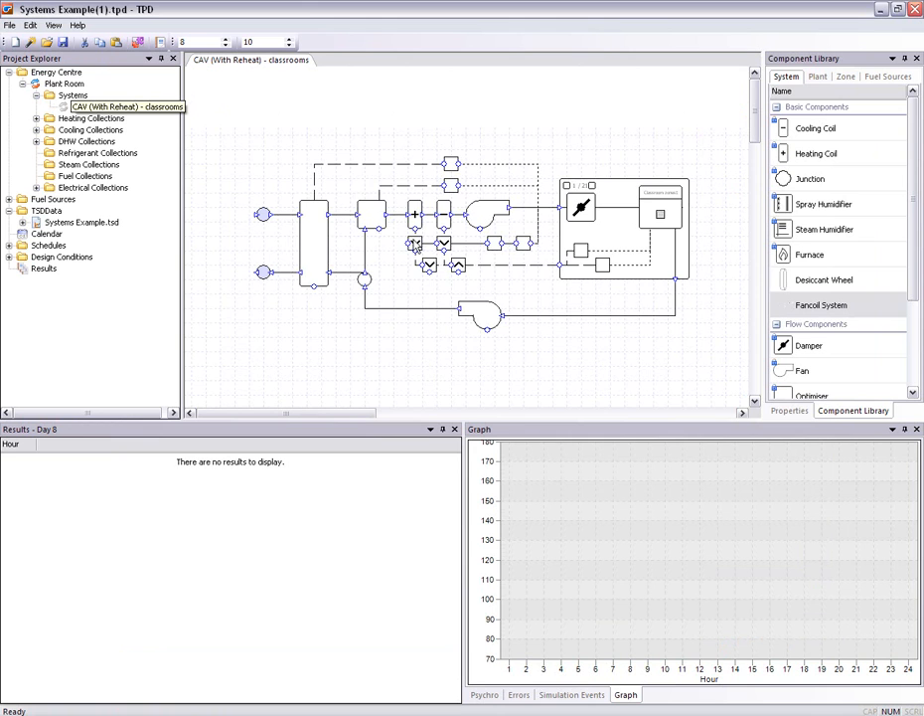
pyautogui.scroll(2, 487, 288)
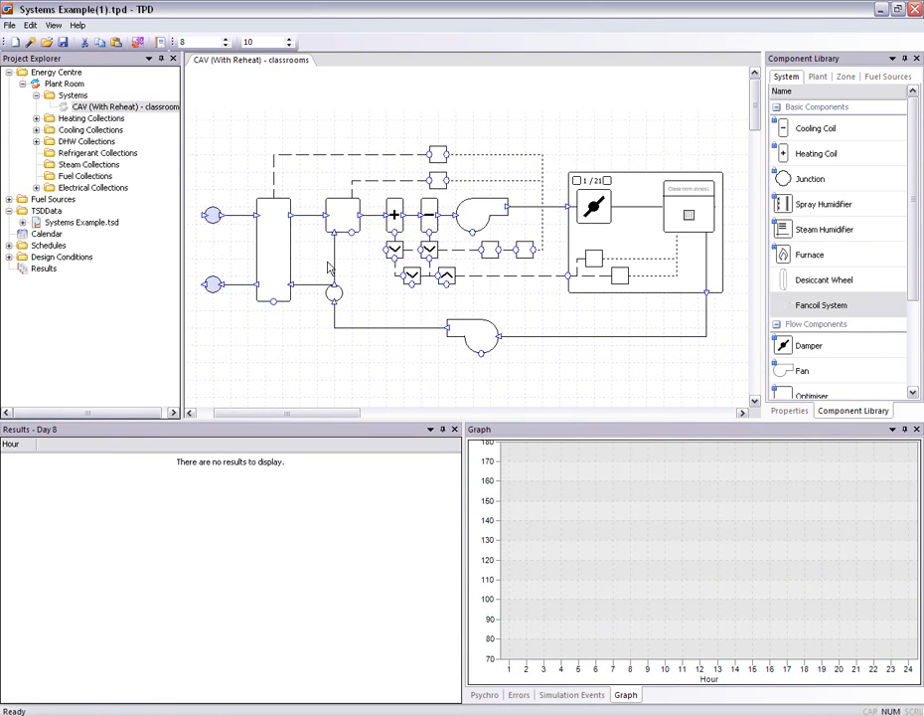
pyautogui.click(274, 249)
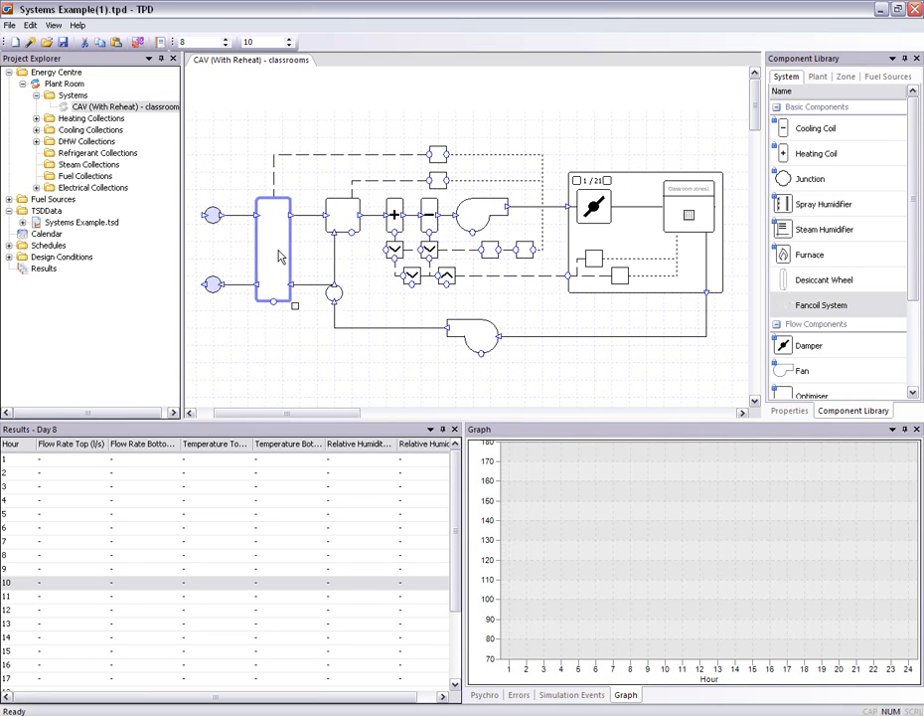
pyautogui.click(342, 217)
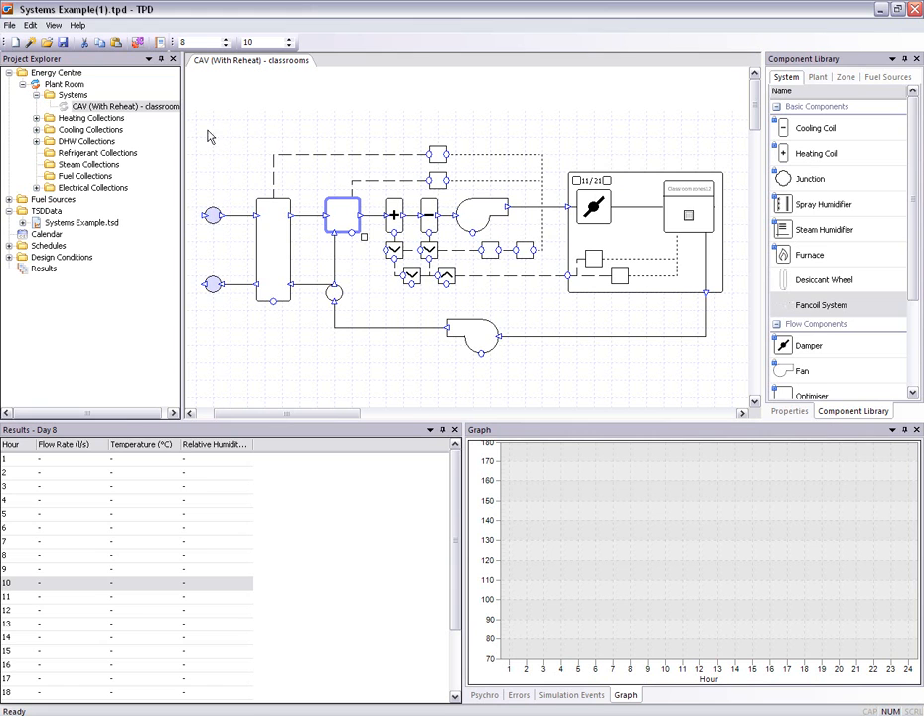
# Simulate the CAV (With Reheat) - classrooms system for days 1 to 365 with New Heating Design Day, Summer and Simulation included in the sizing
pyautogui.rightClick(161, 109)
pyautogui.click(208, 175)
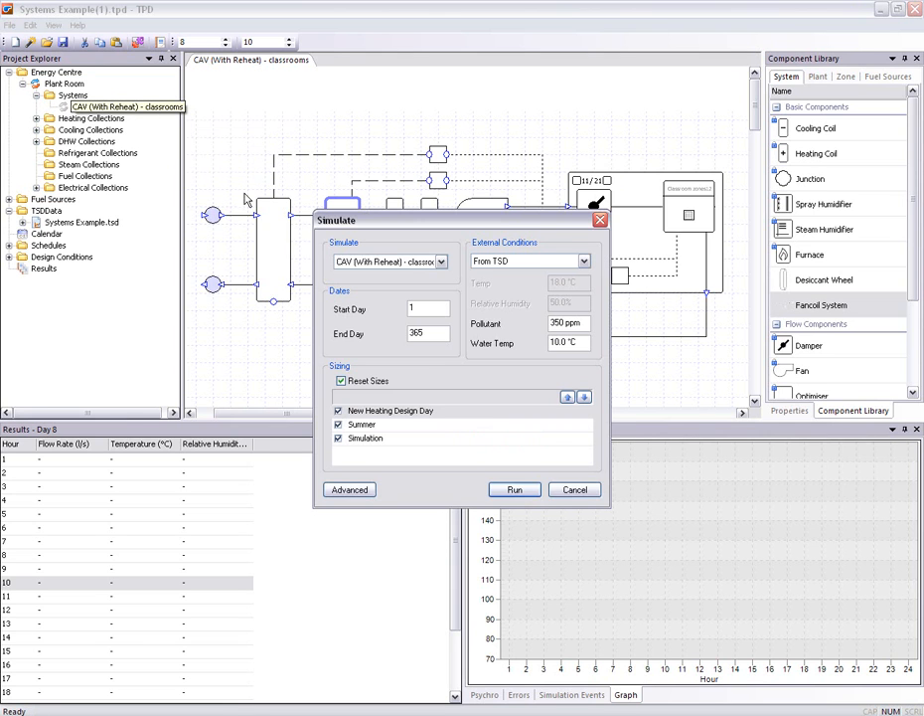
pyautogui.click(512, 489)
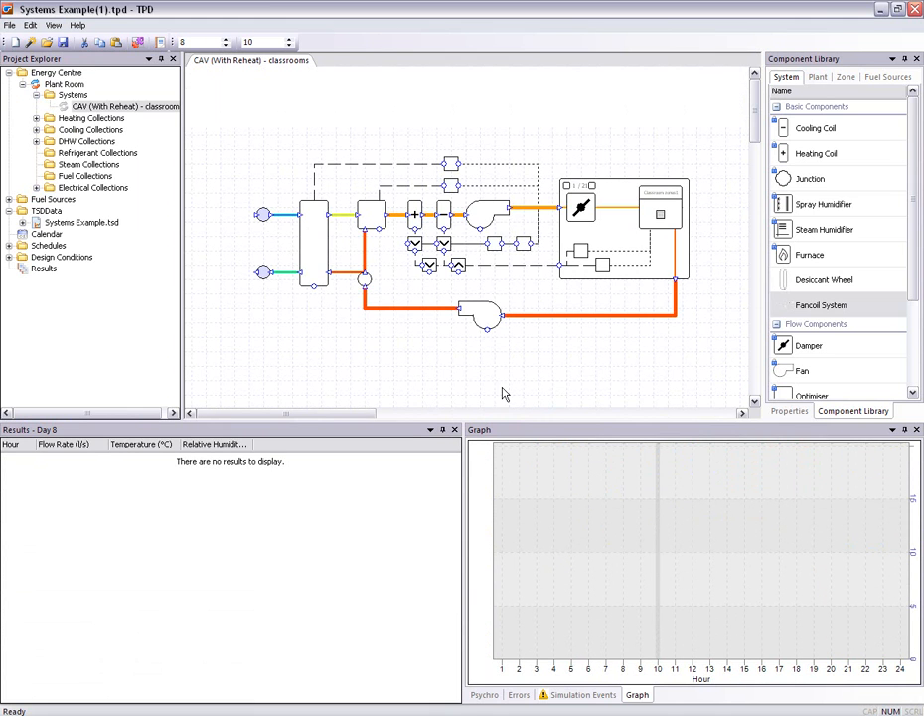
# Inspect the hourly results for the duct between the damper and the classroom zone, and advance the zone group to its third zone
pyautogui.click(619, 213)
pyautogui.click(593, 186)
pyautogui.click(592, 186)
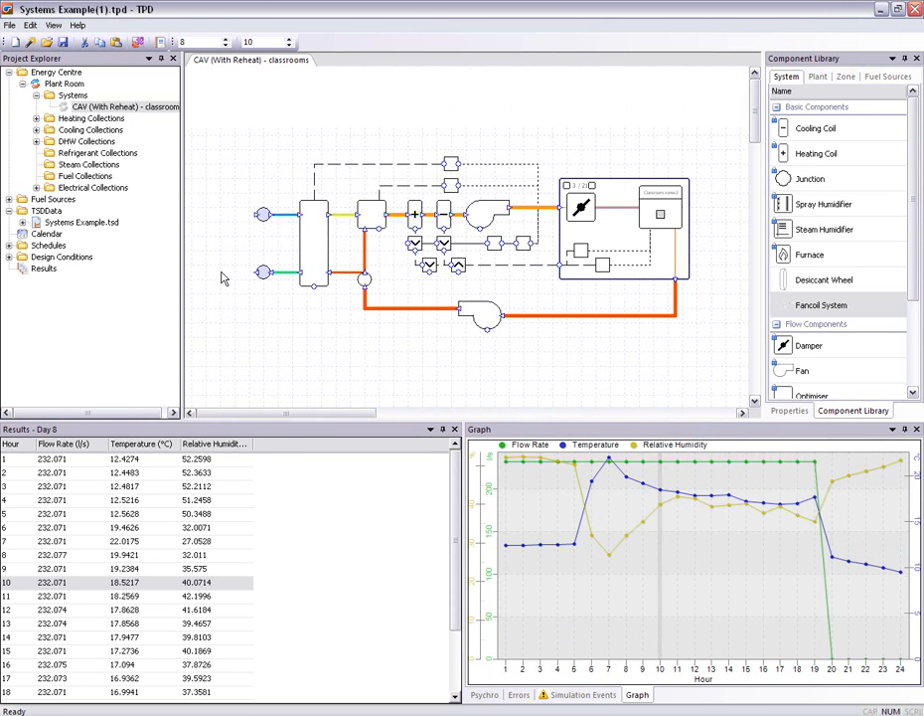
# Open the energy centre results and review the annual summary and the monthly load, demand and consumption charts
pyautogui.click(31, 271)
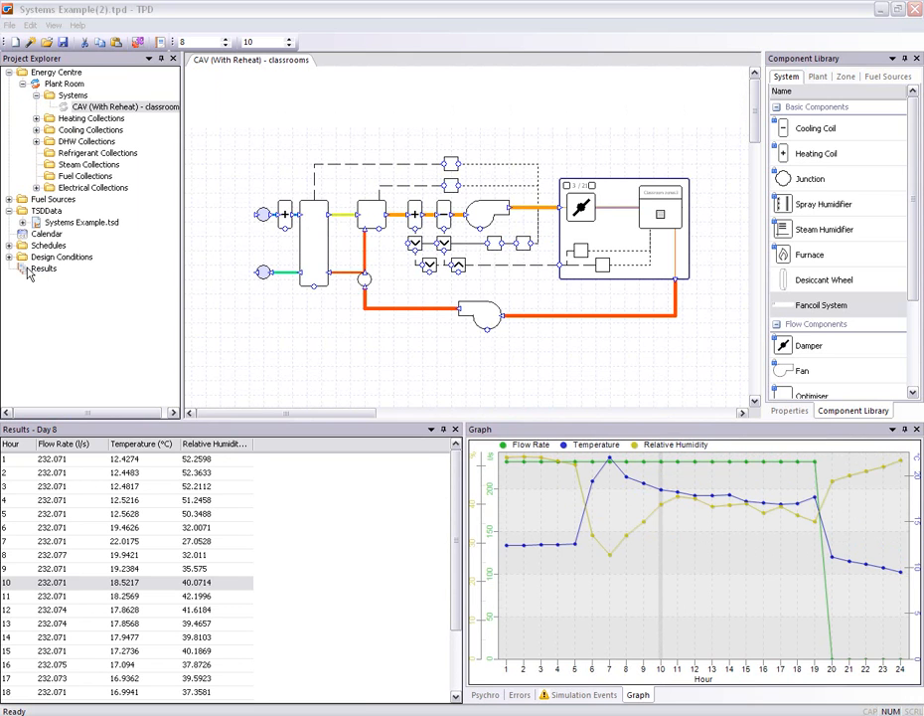
pyautogui.click(29, 274)
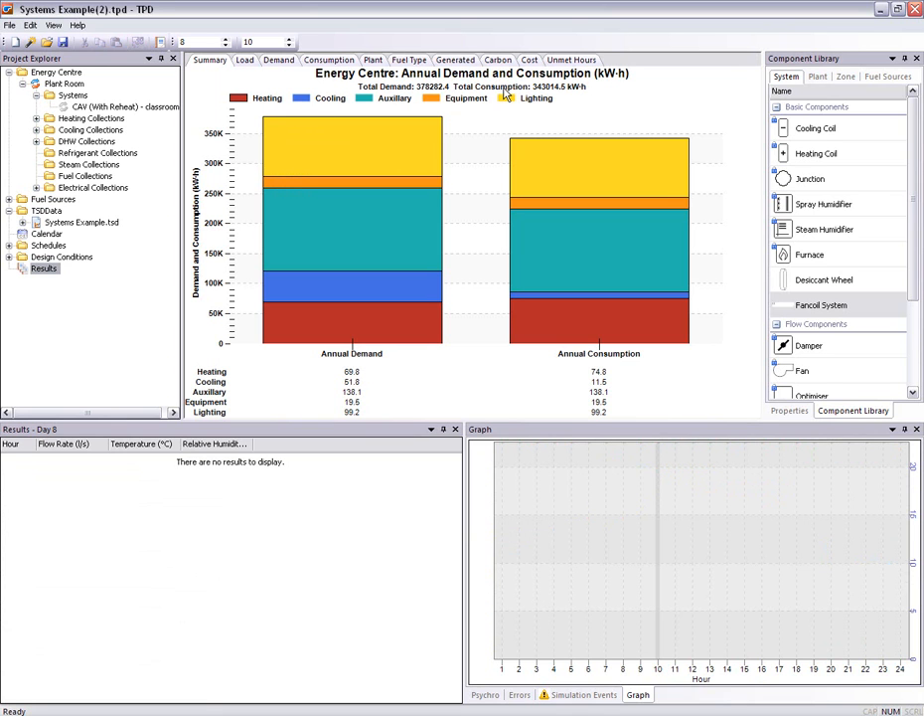
pyautogui.click(245, 63)
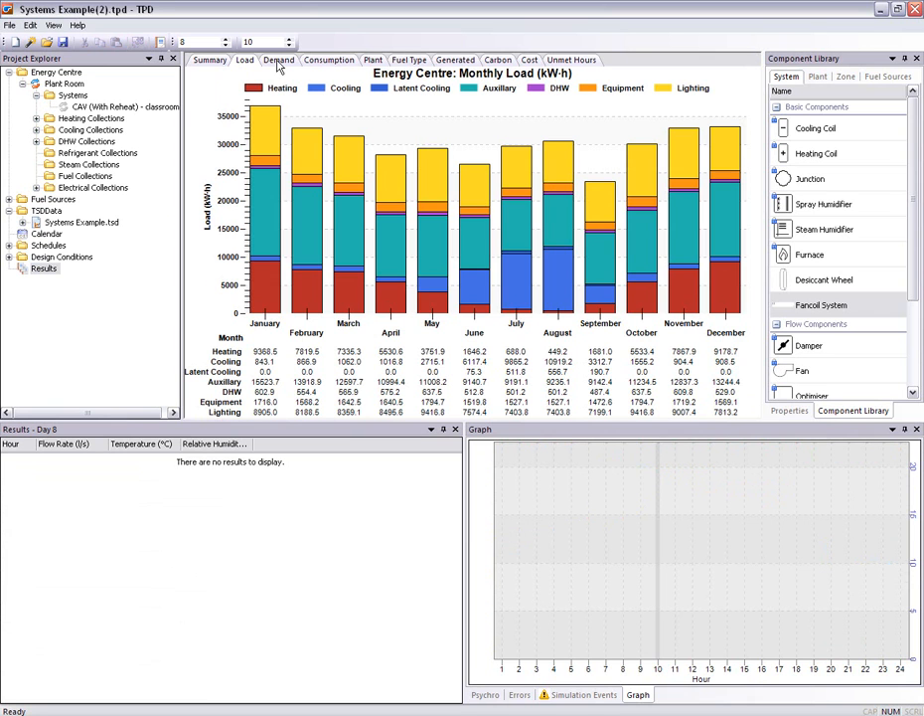
pyautogui.click(279, 64)
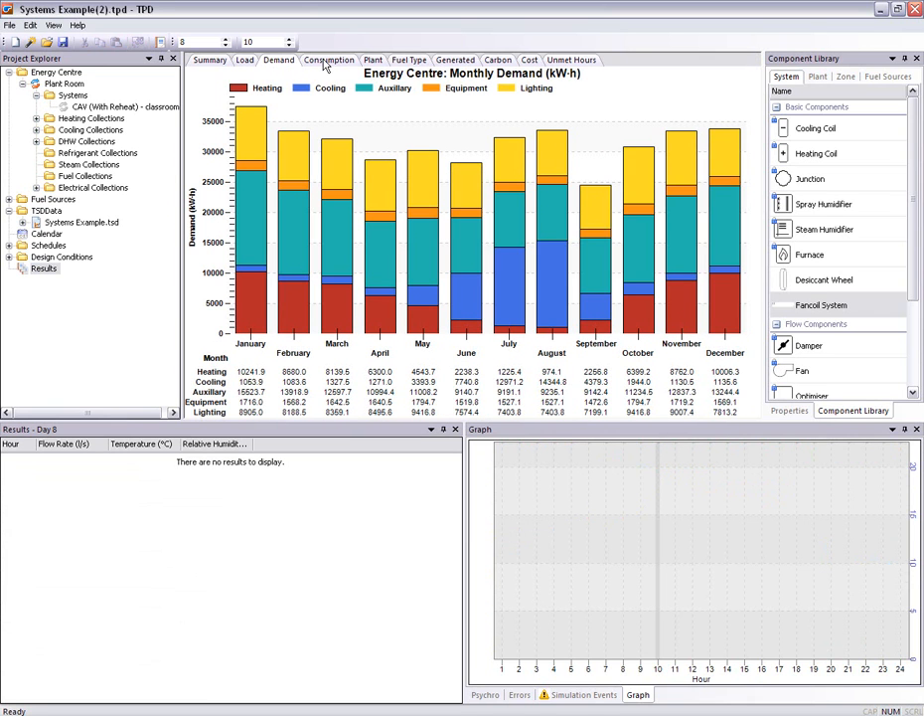
pyautogui.click(326, 63)
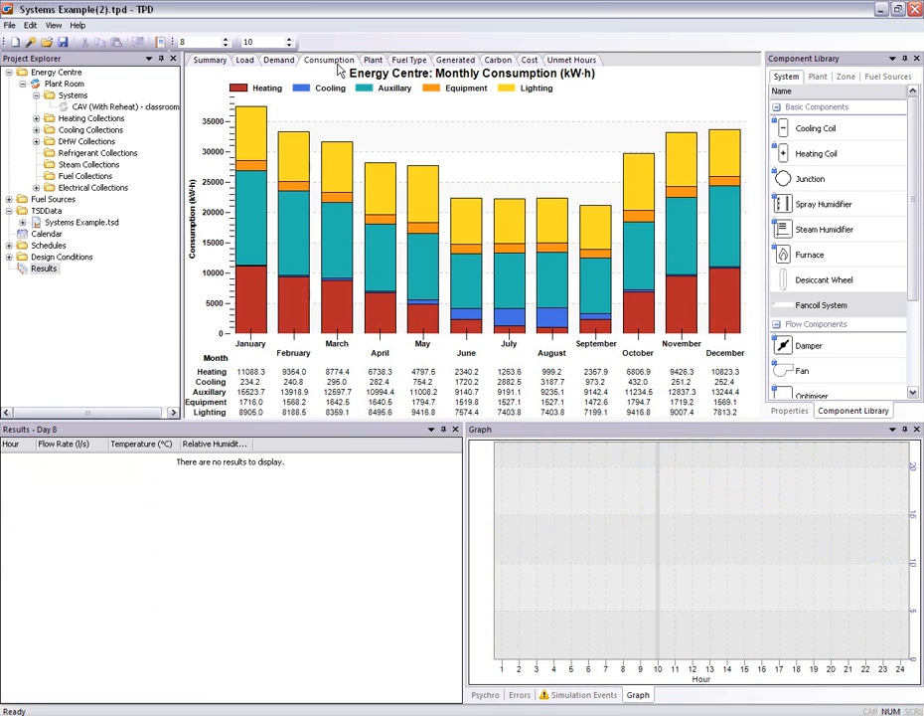
# Show the consumption chart divided by floor area and at weekly intervals
pyautogui.rightClick(339, 177)
pyautogui.click(384, 189)
pyautogui.rightClick(338, 182)
pyautogui.click(359, 256)
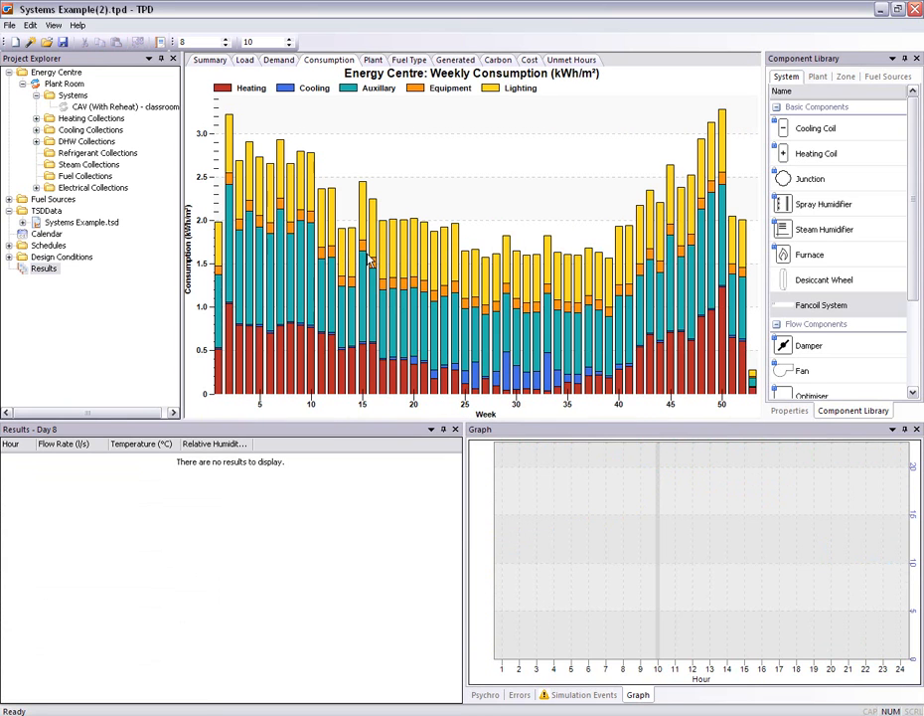
# Review the monthly consumption by fuel type and the monthly generated electricity charts
pyautogui.moveTo(368, 258)
pyautogui.click(412, 59)
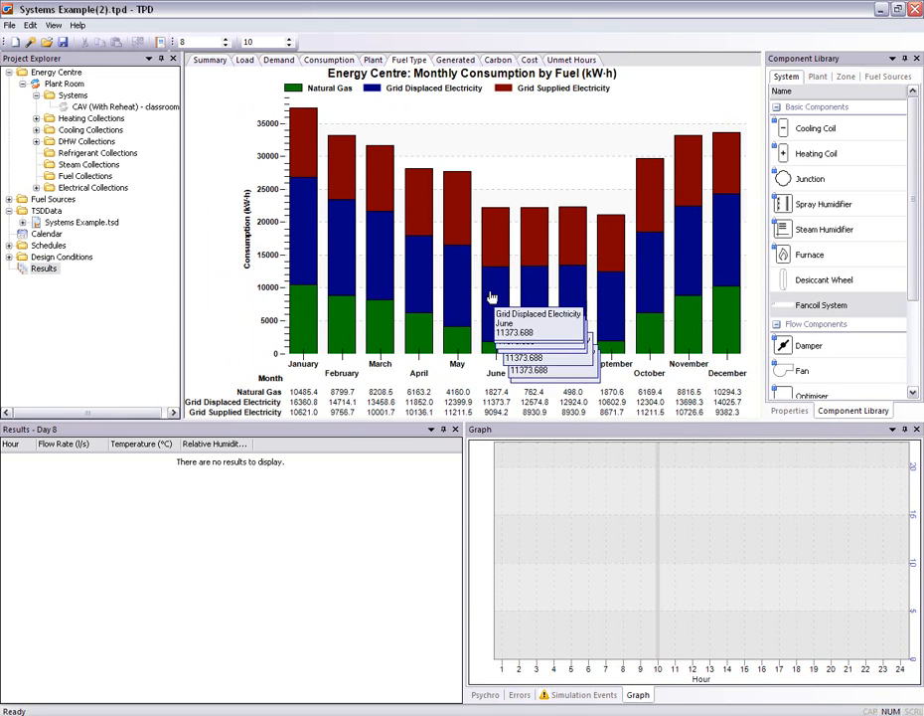
pyautogui.click(453, 60)
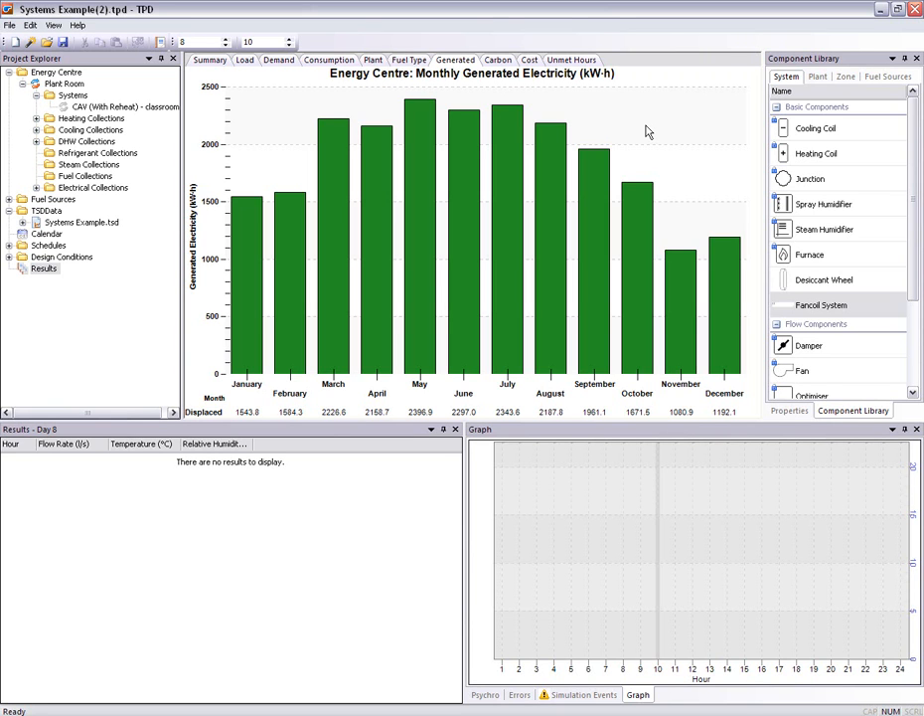
# Open the Grid Supplied Electricity fuel source and check its CO2 emissions factor
pyautogui.click(9, 200)
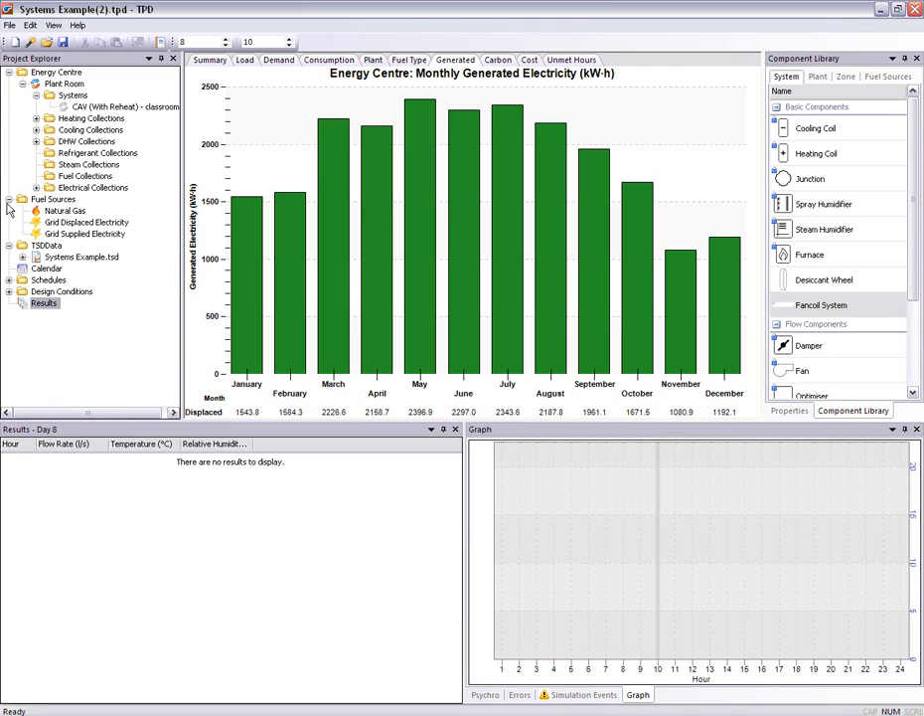
pyautogui.click(80, 235)
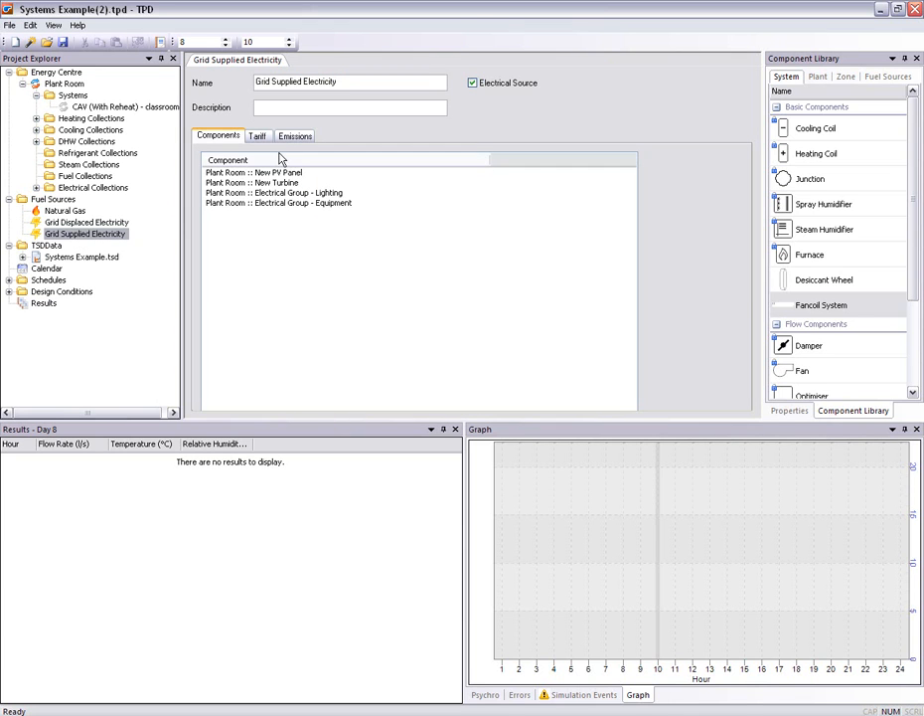
pyautogui.click(283, 138)
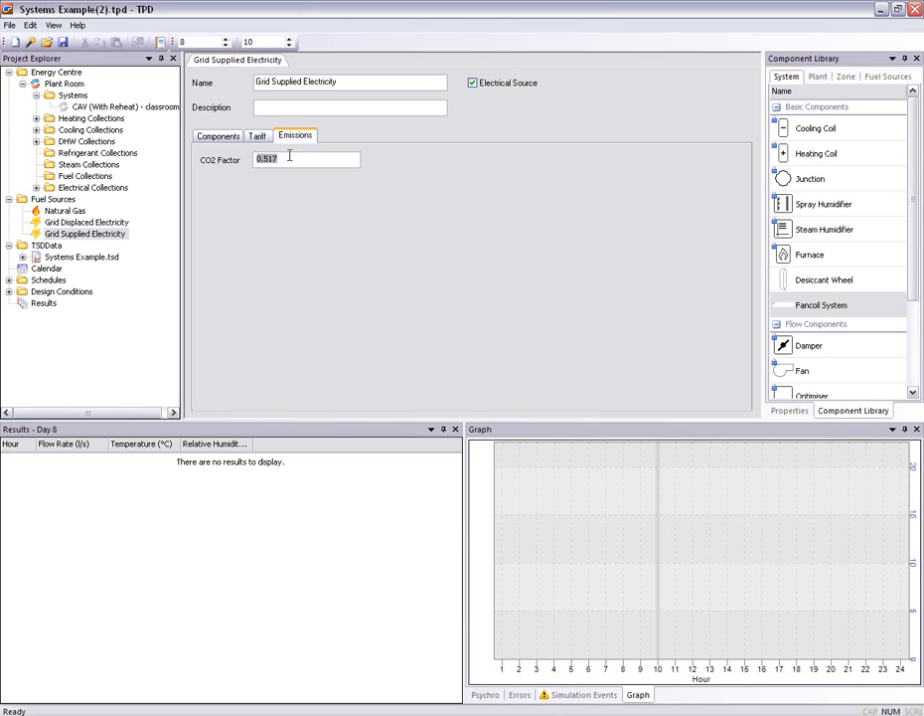
pyautogui.doubleClick(291, 159)
pyautogui.click(296, 158)
# Assign the Occupancy Schedule to the Grid Supplied Electricity time-of-use tariff and enter an off-peak cost
pyautogui.click(258, 135)
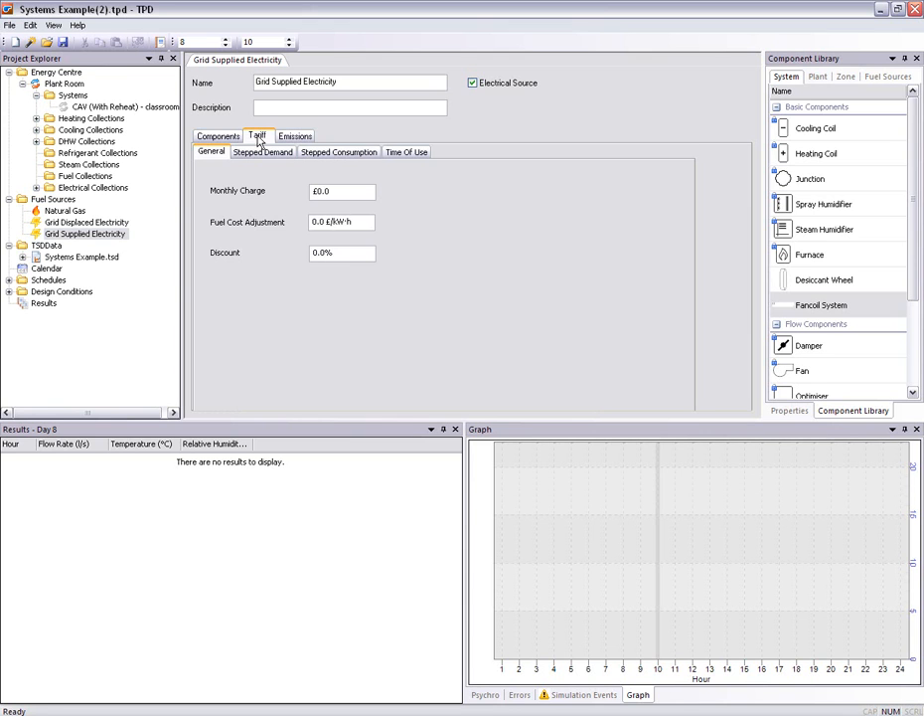
pyautogui.click(408, 152)
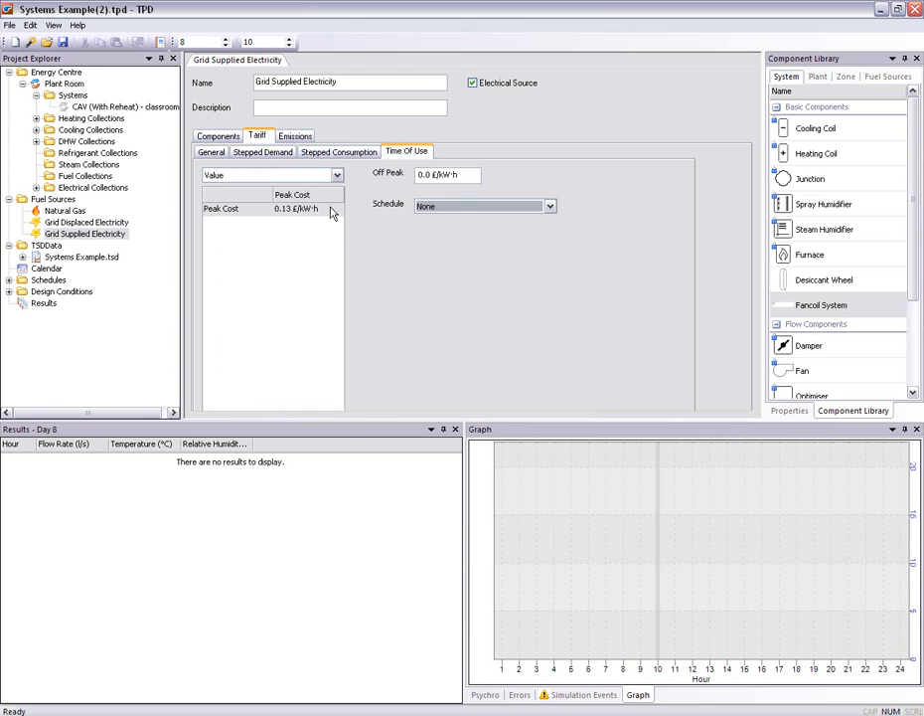
pyautogui.click(429, 206)
pyautogui.click(437, 227)
pyautogui.click(415, 177)
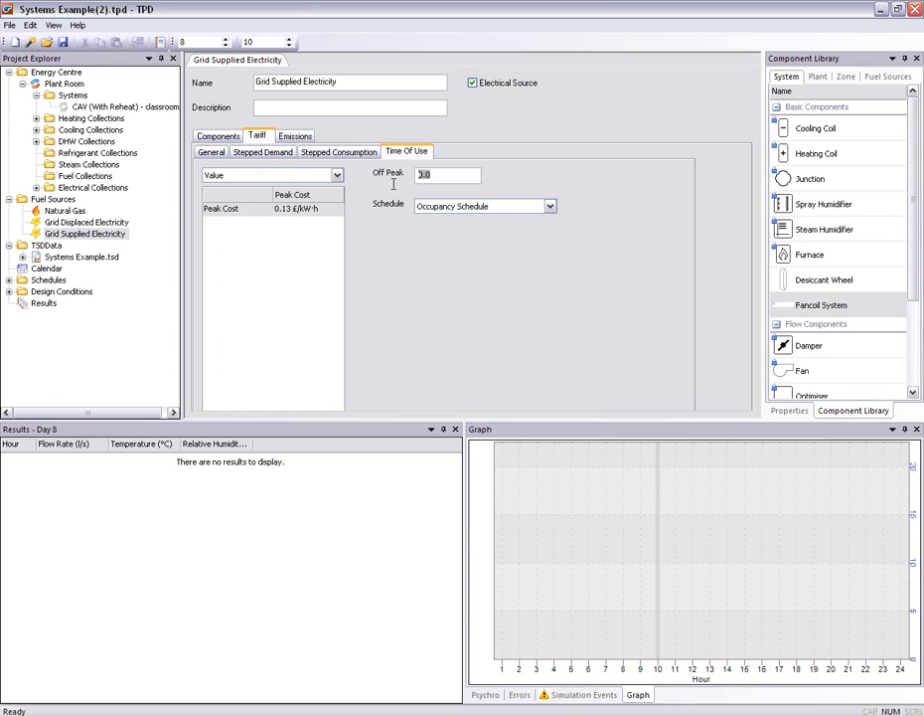
pyautogui.write('0.')
pyautogui.click(372, 107)
# Return to the energy centre results and review the monthly carbon and monthly cost charts
pyautogui.click(33, 305)
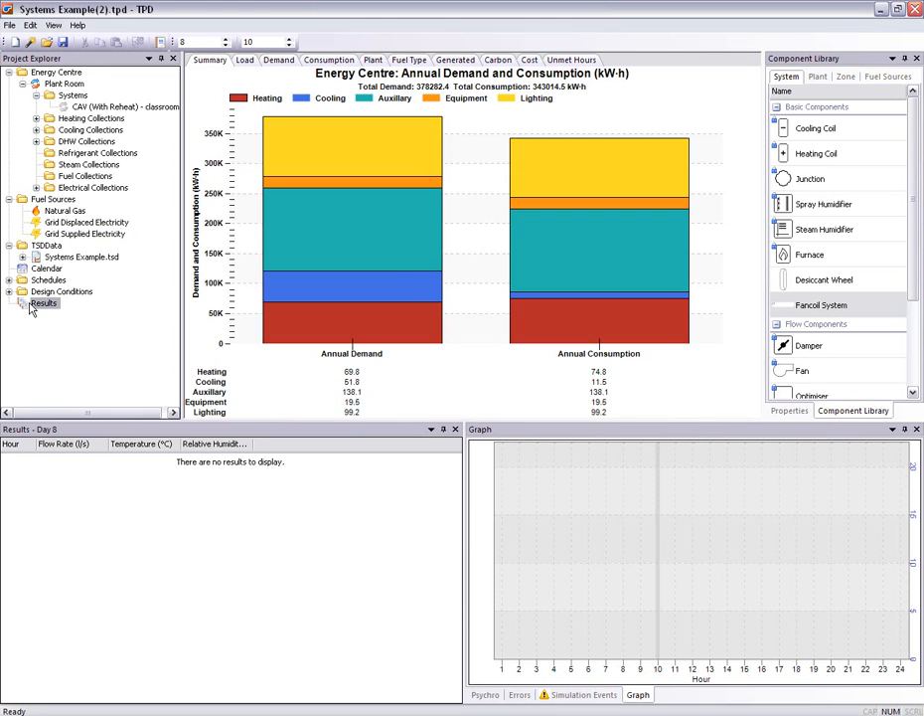
pyautogui.click(497, 61)
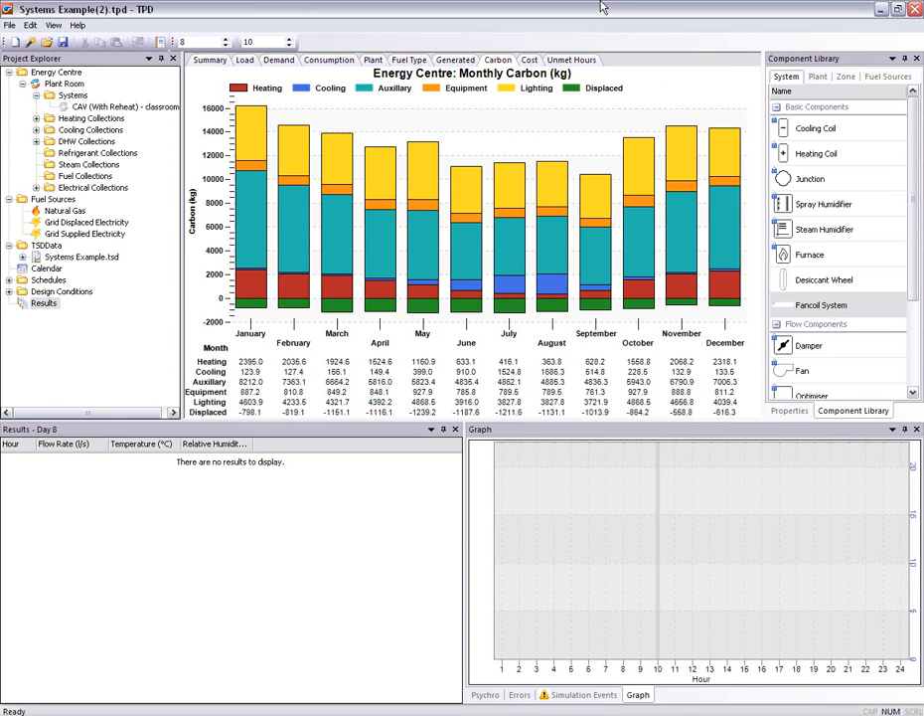
pyautogui.click(529, 61)
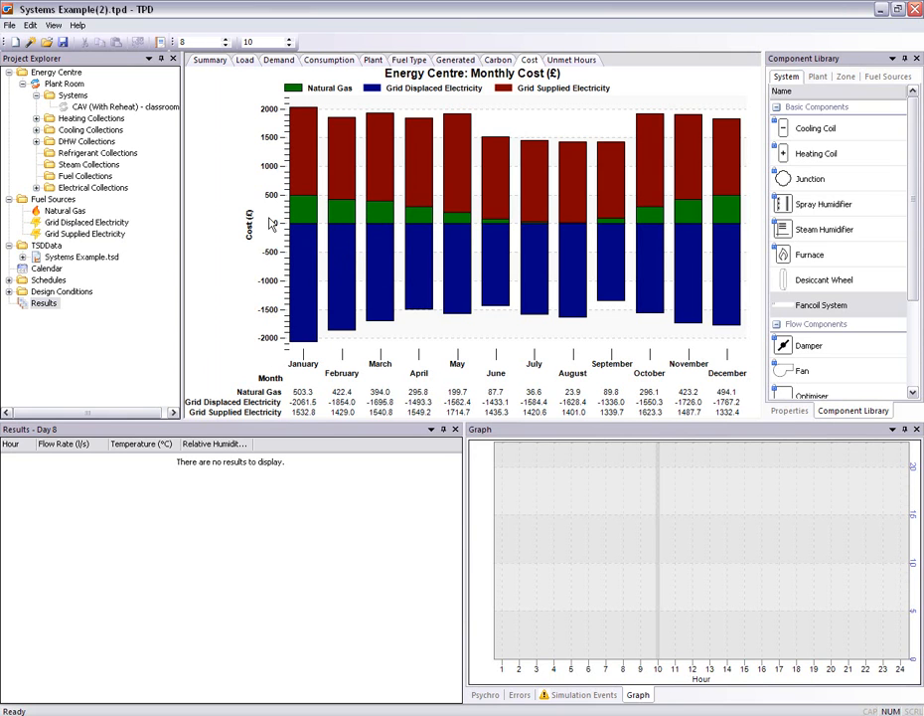
# Open the export settings for the monthly cost chart and choose PNG as the export format
pyautogui.rightClick(432, 194)
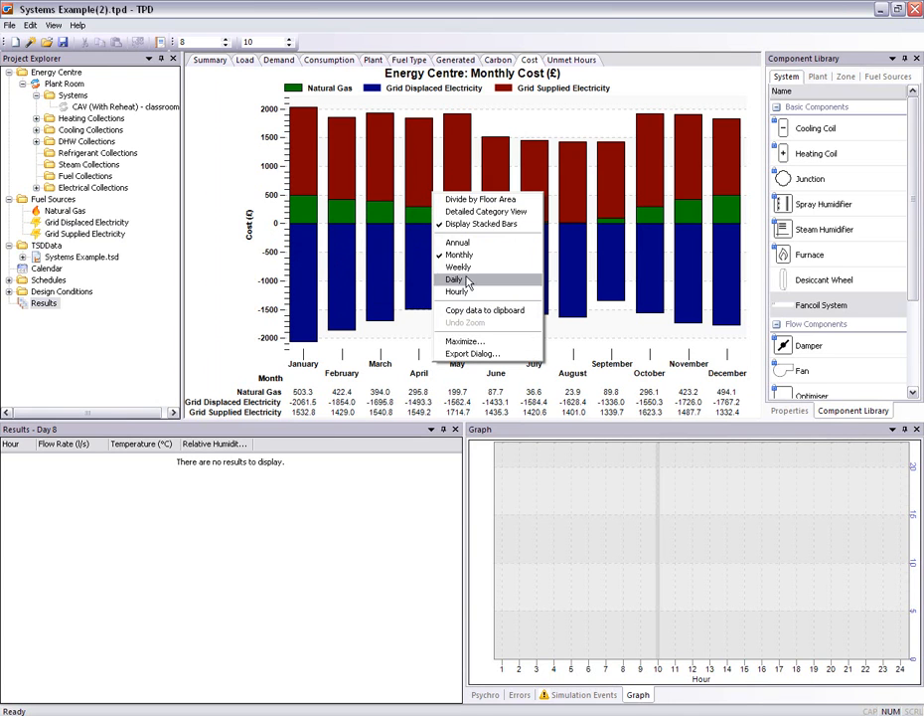
pyautogui.click(462, 355)
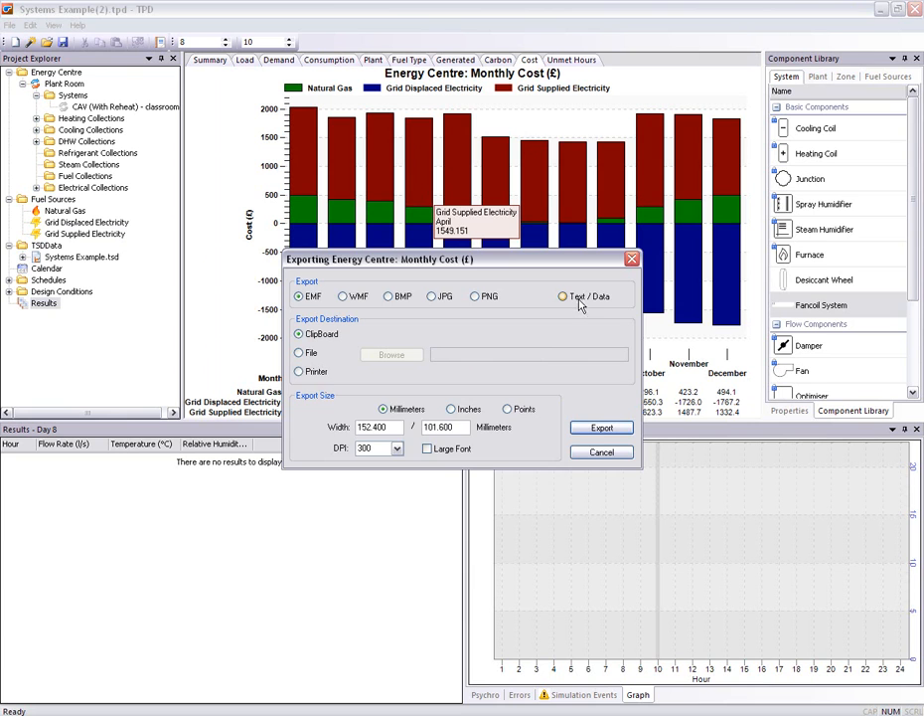
pyautogui.click(574, 298)
pyautogui.click(431, 296)
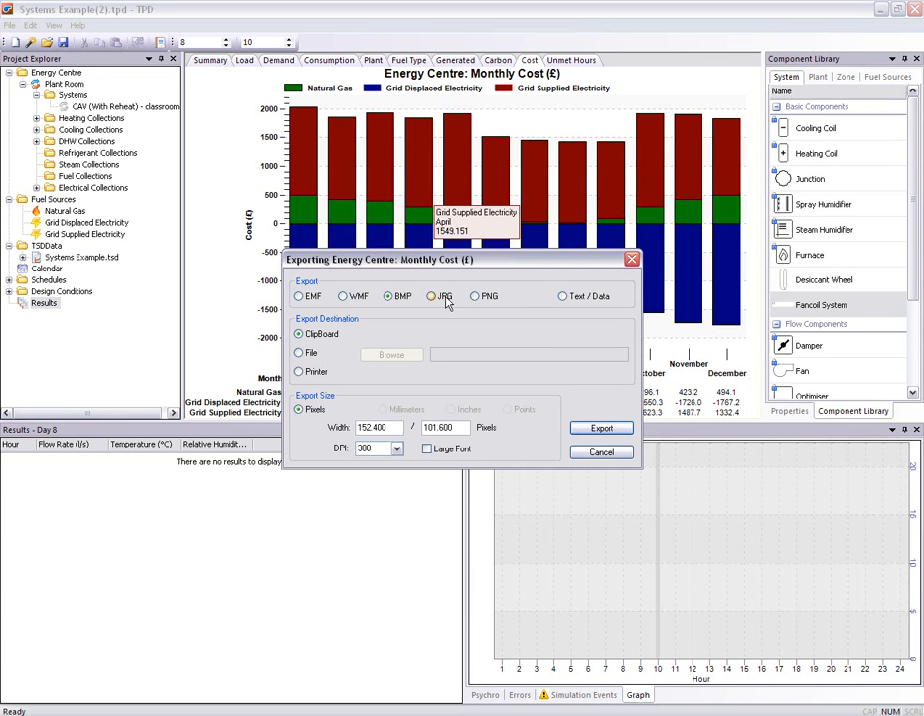
pyautogui.click(475, 296)
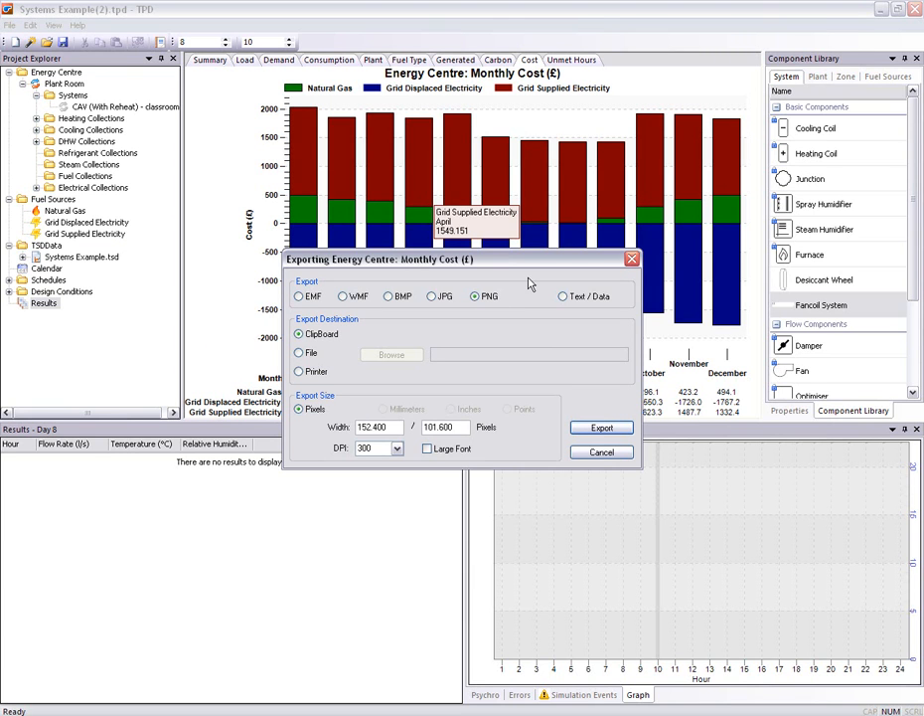